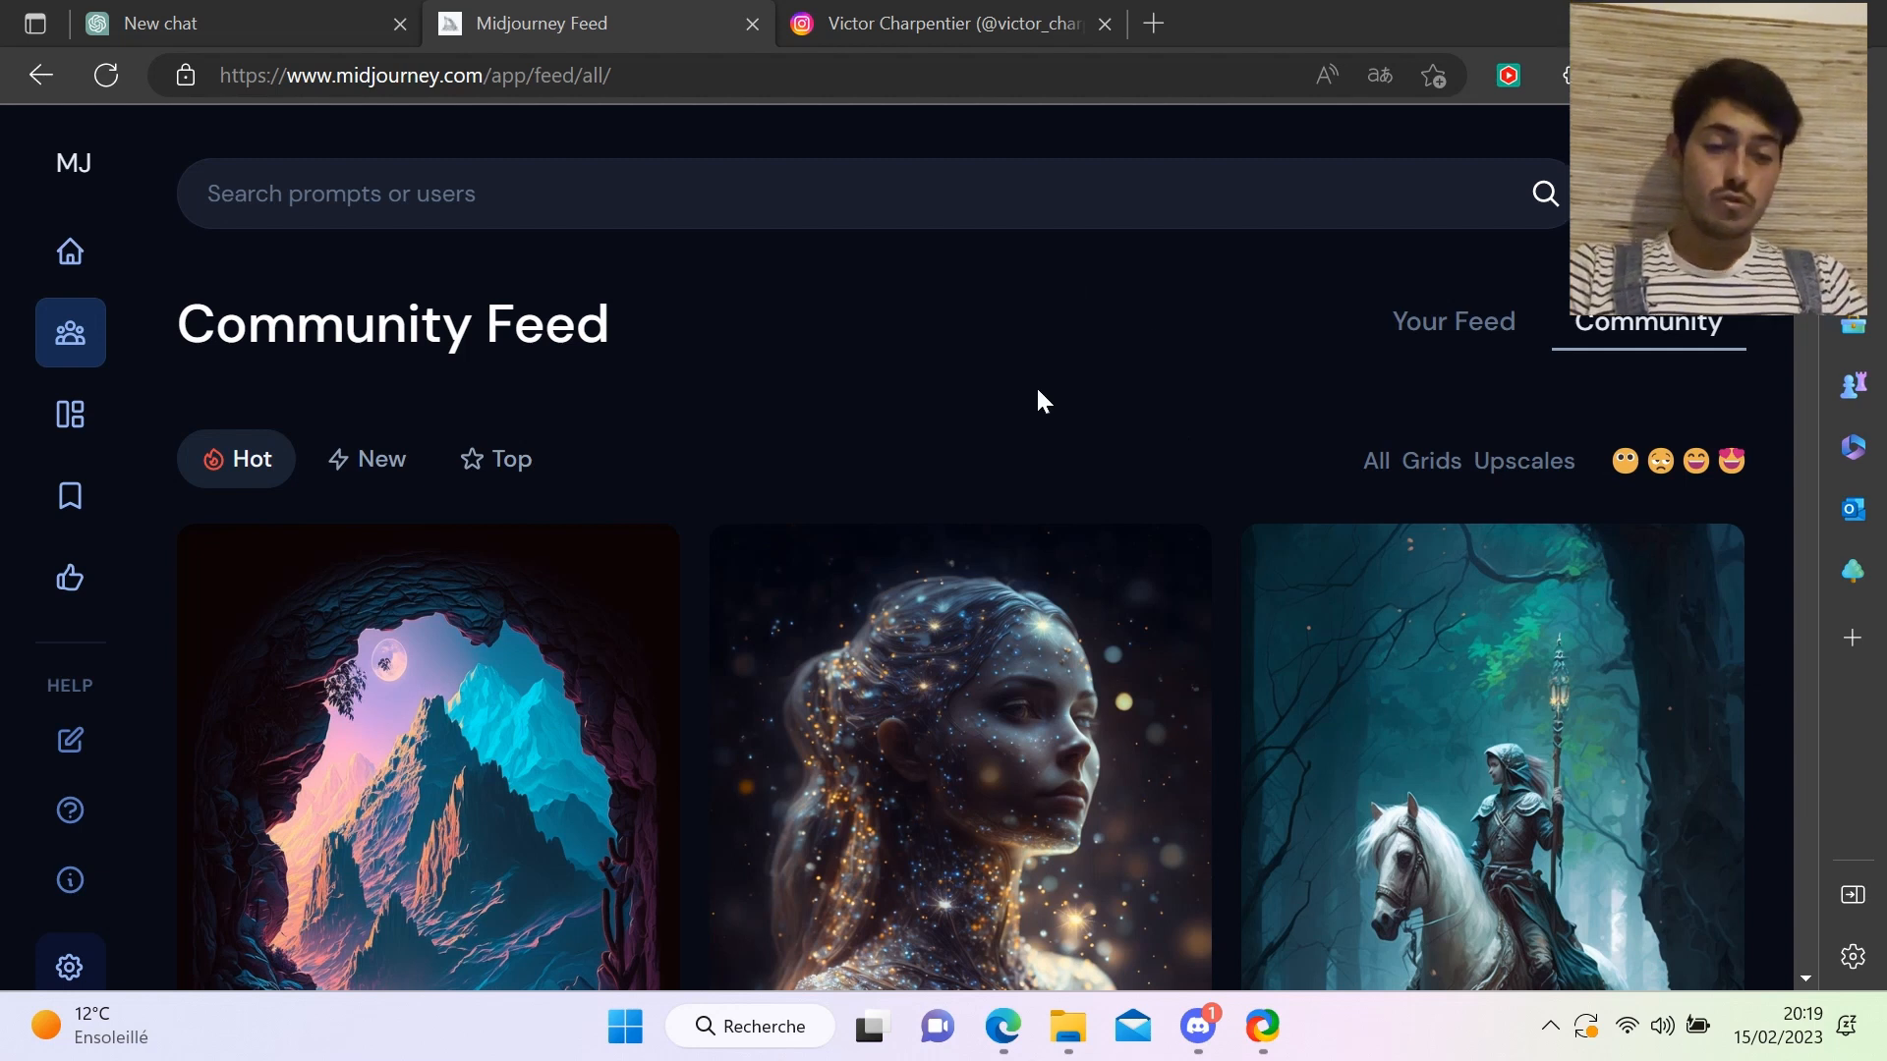
# - Browse the hot images in the Midjourney Community Feed
pyautogui.scroll(-3, 1052, 367)
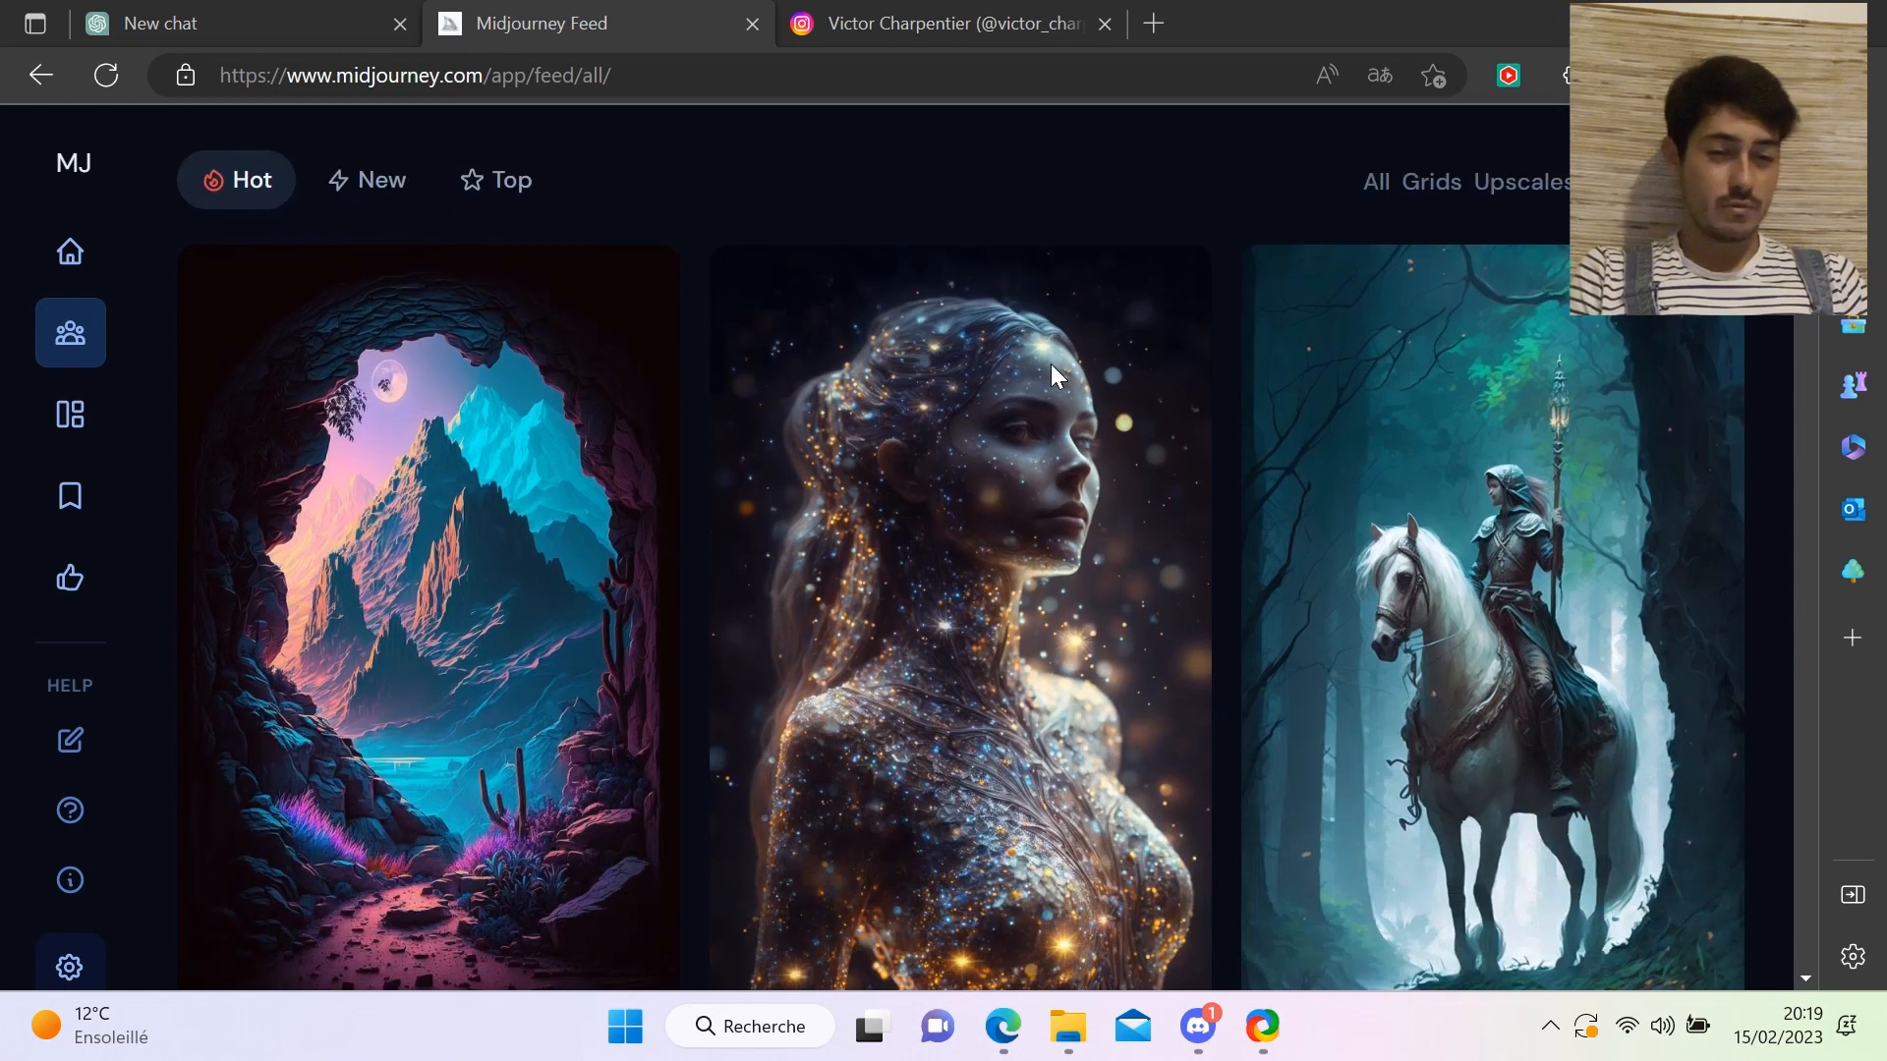
pyautogui.scroll(-2, 1052, 363)
pyautogui.scroll(-5, 1051, 364)
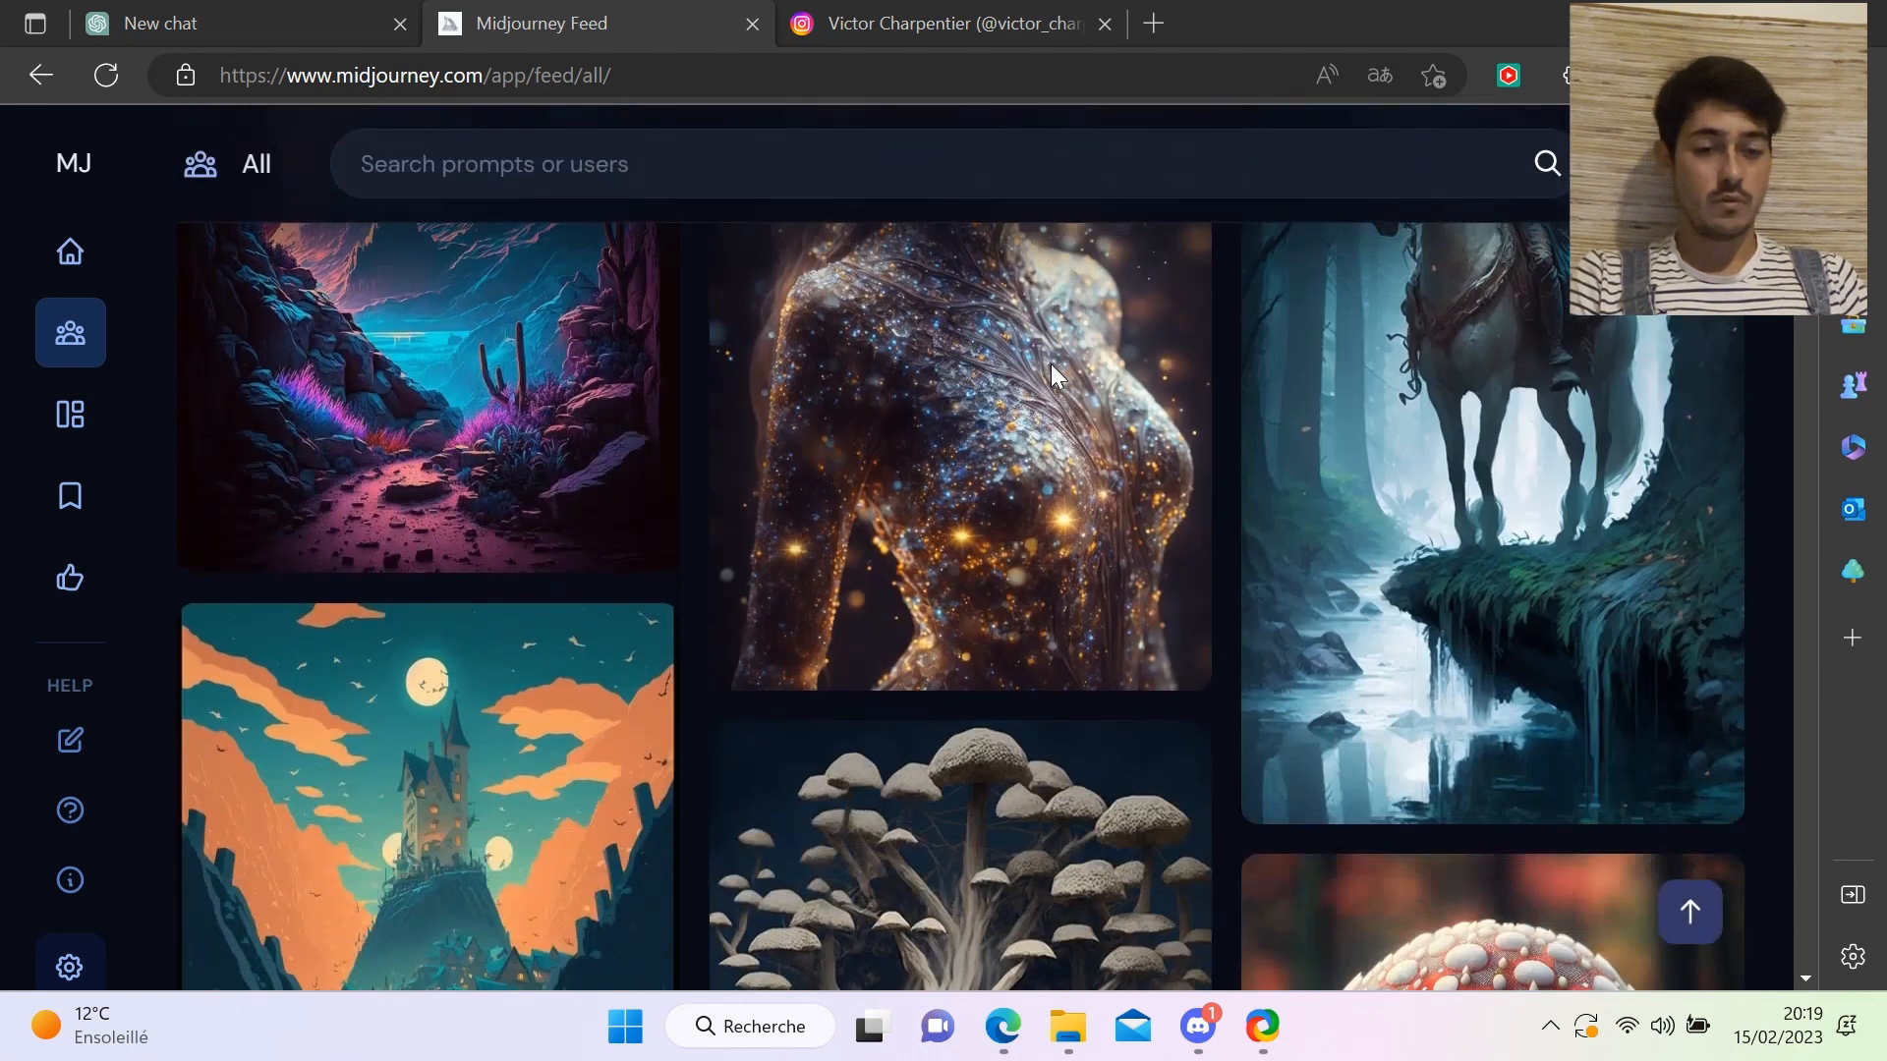
pyautogui.scroll(-5, 1051, 376)
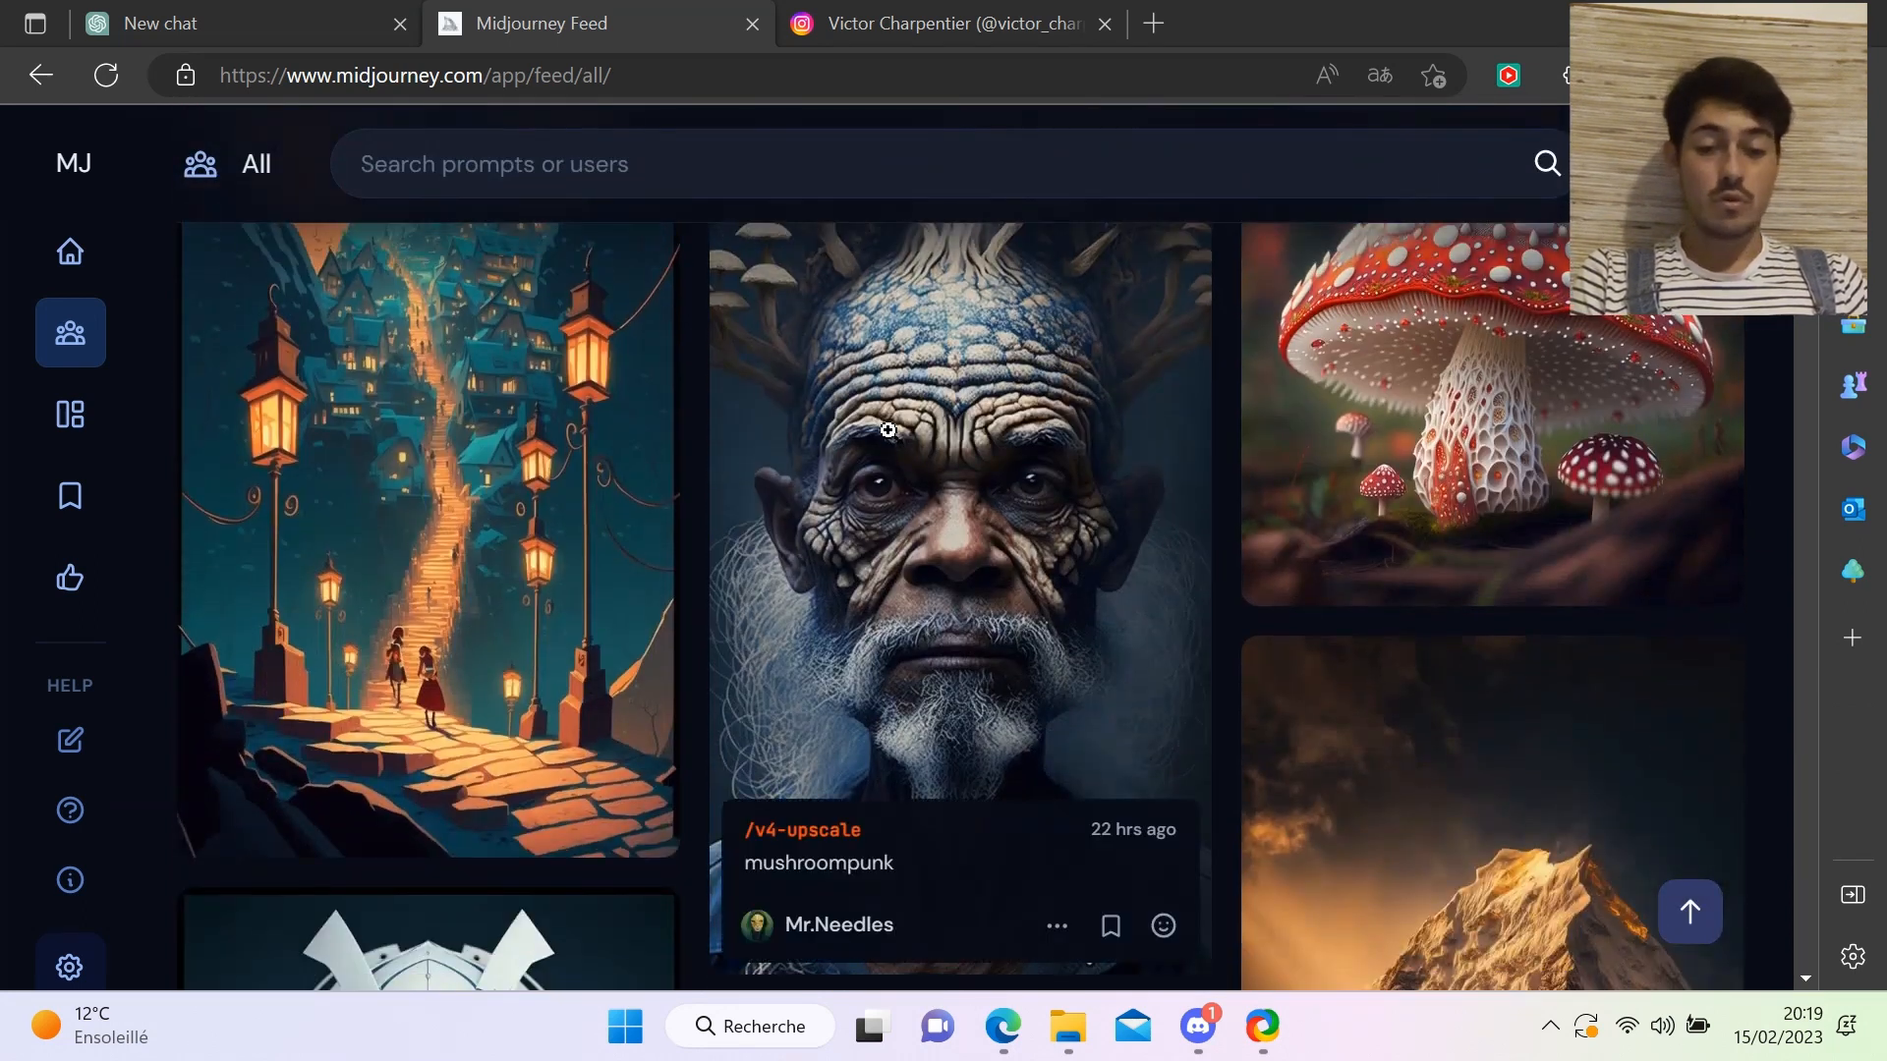
pyautogui.scroll(-2, 932, 601)
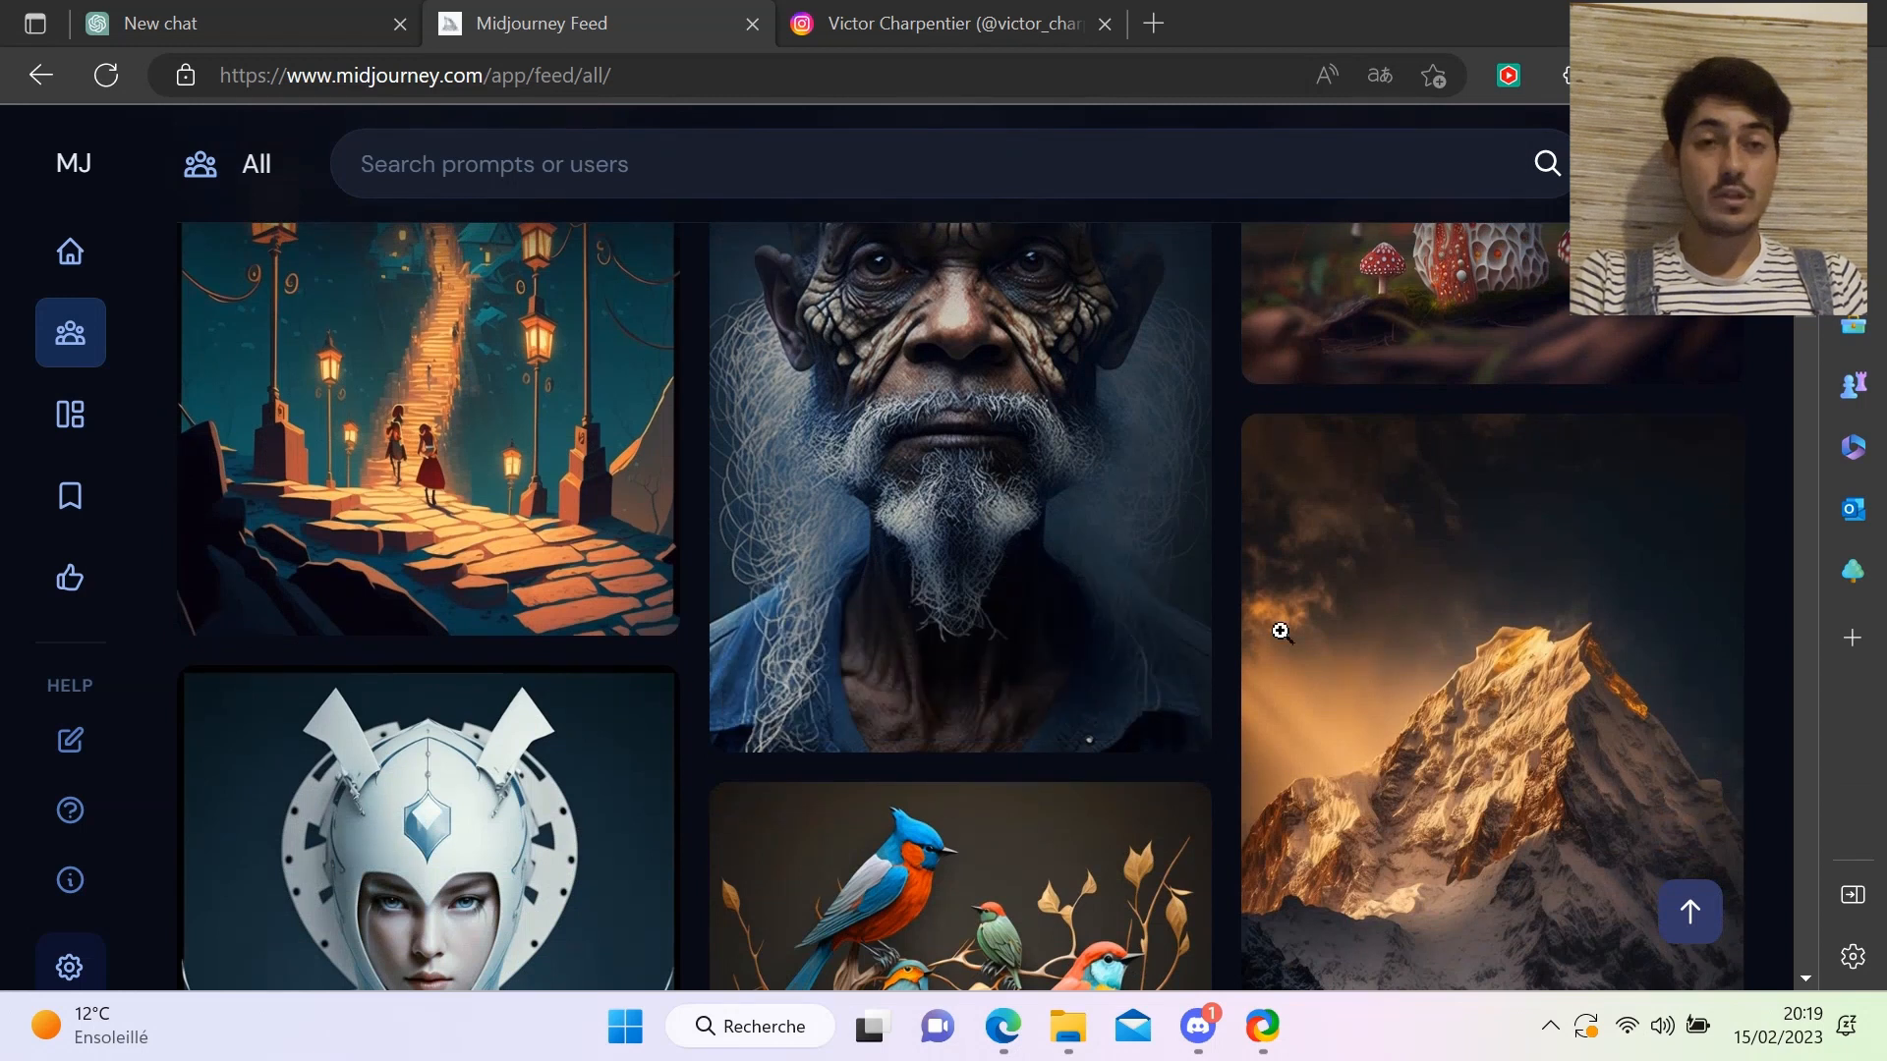
pyautogui.scroll(-3, 1023, 741)
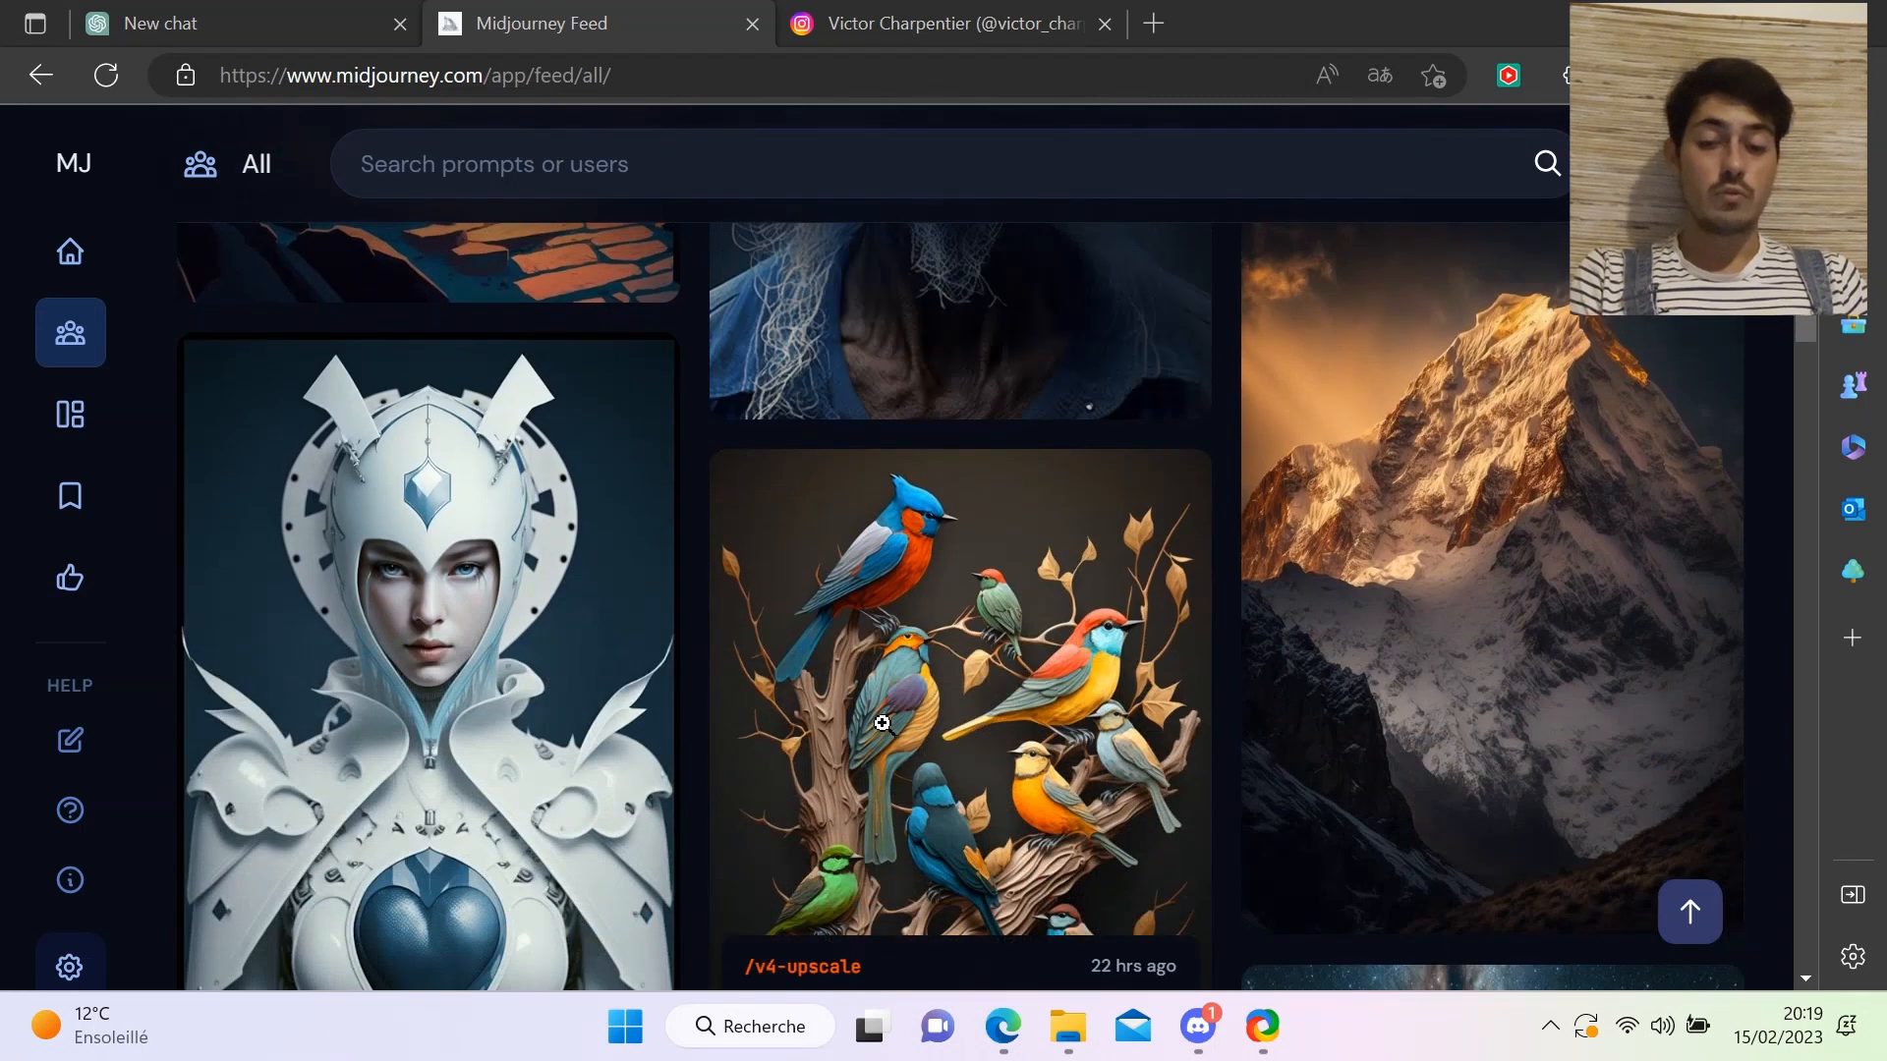
pyautogui.scroll(-3, 881, 723)
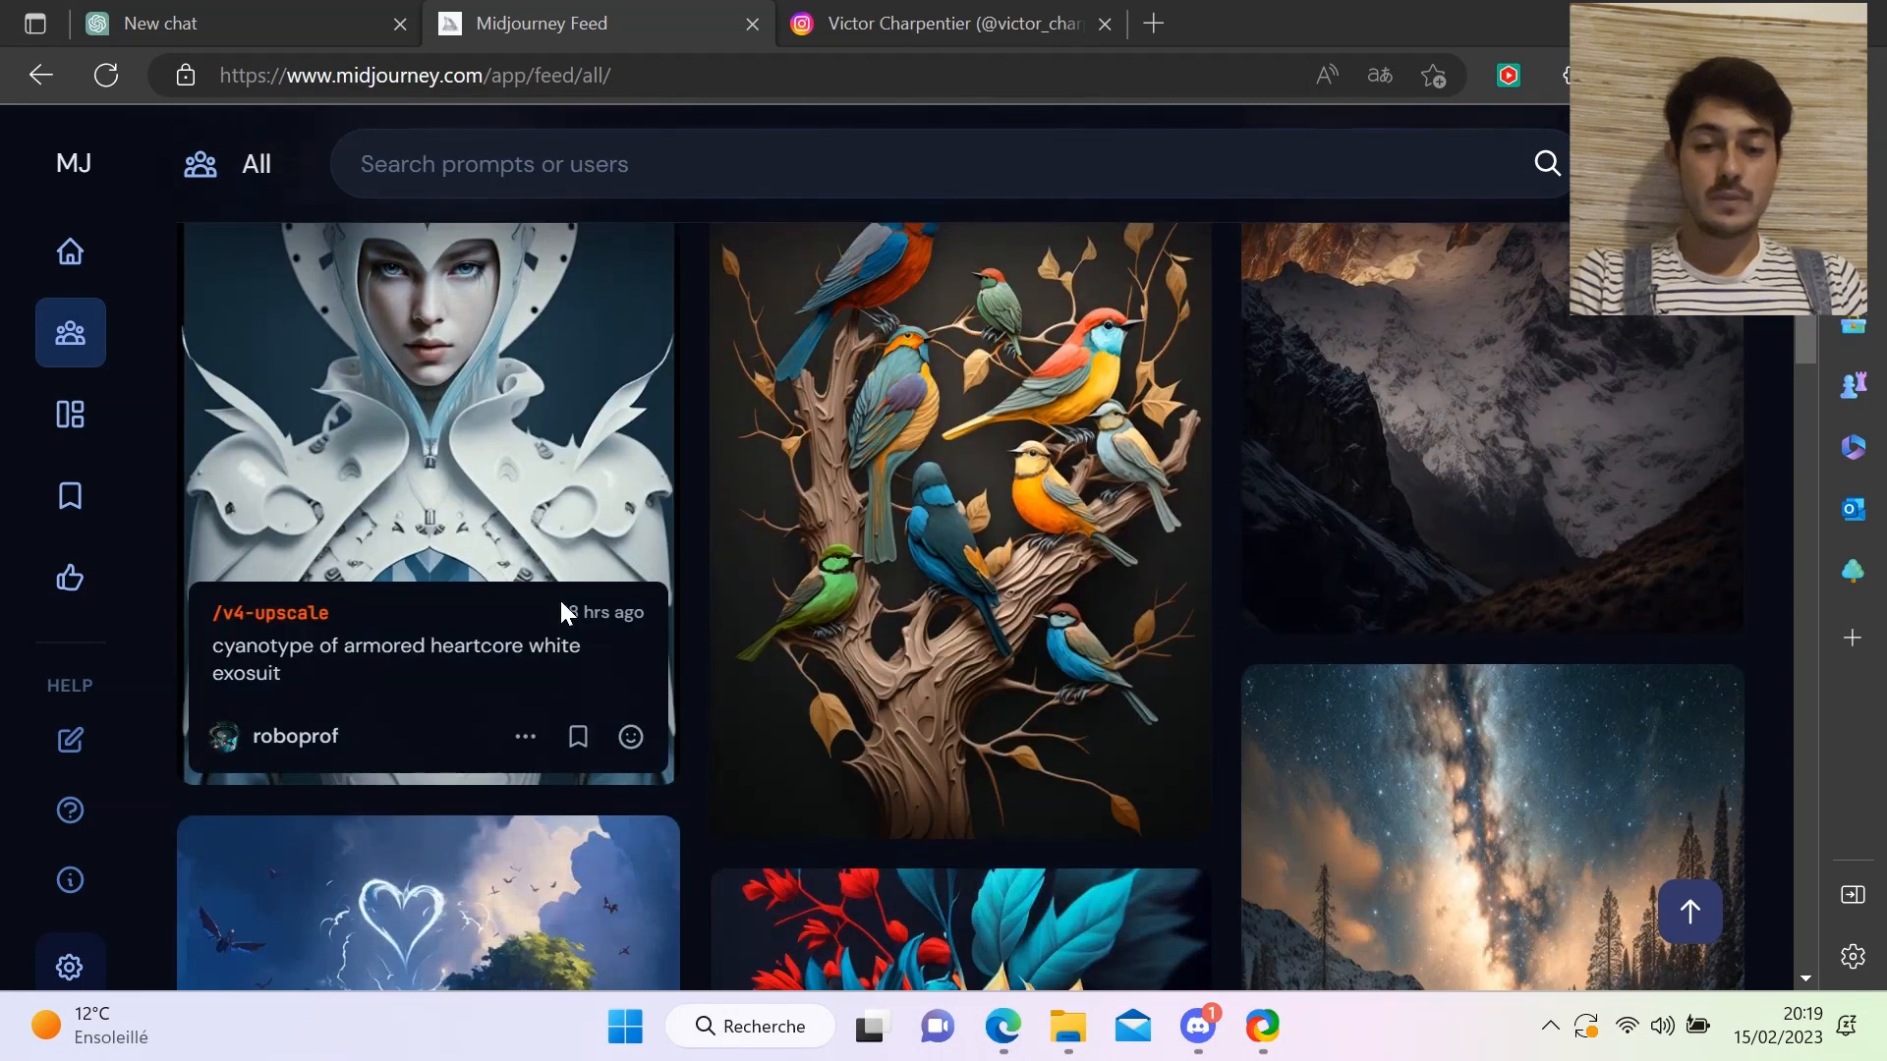
pyautogui.scroll(-6, 952, 587)
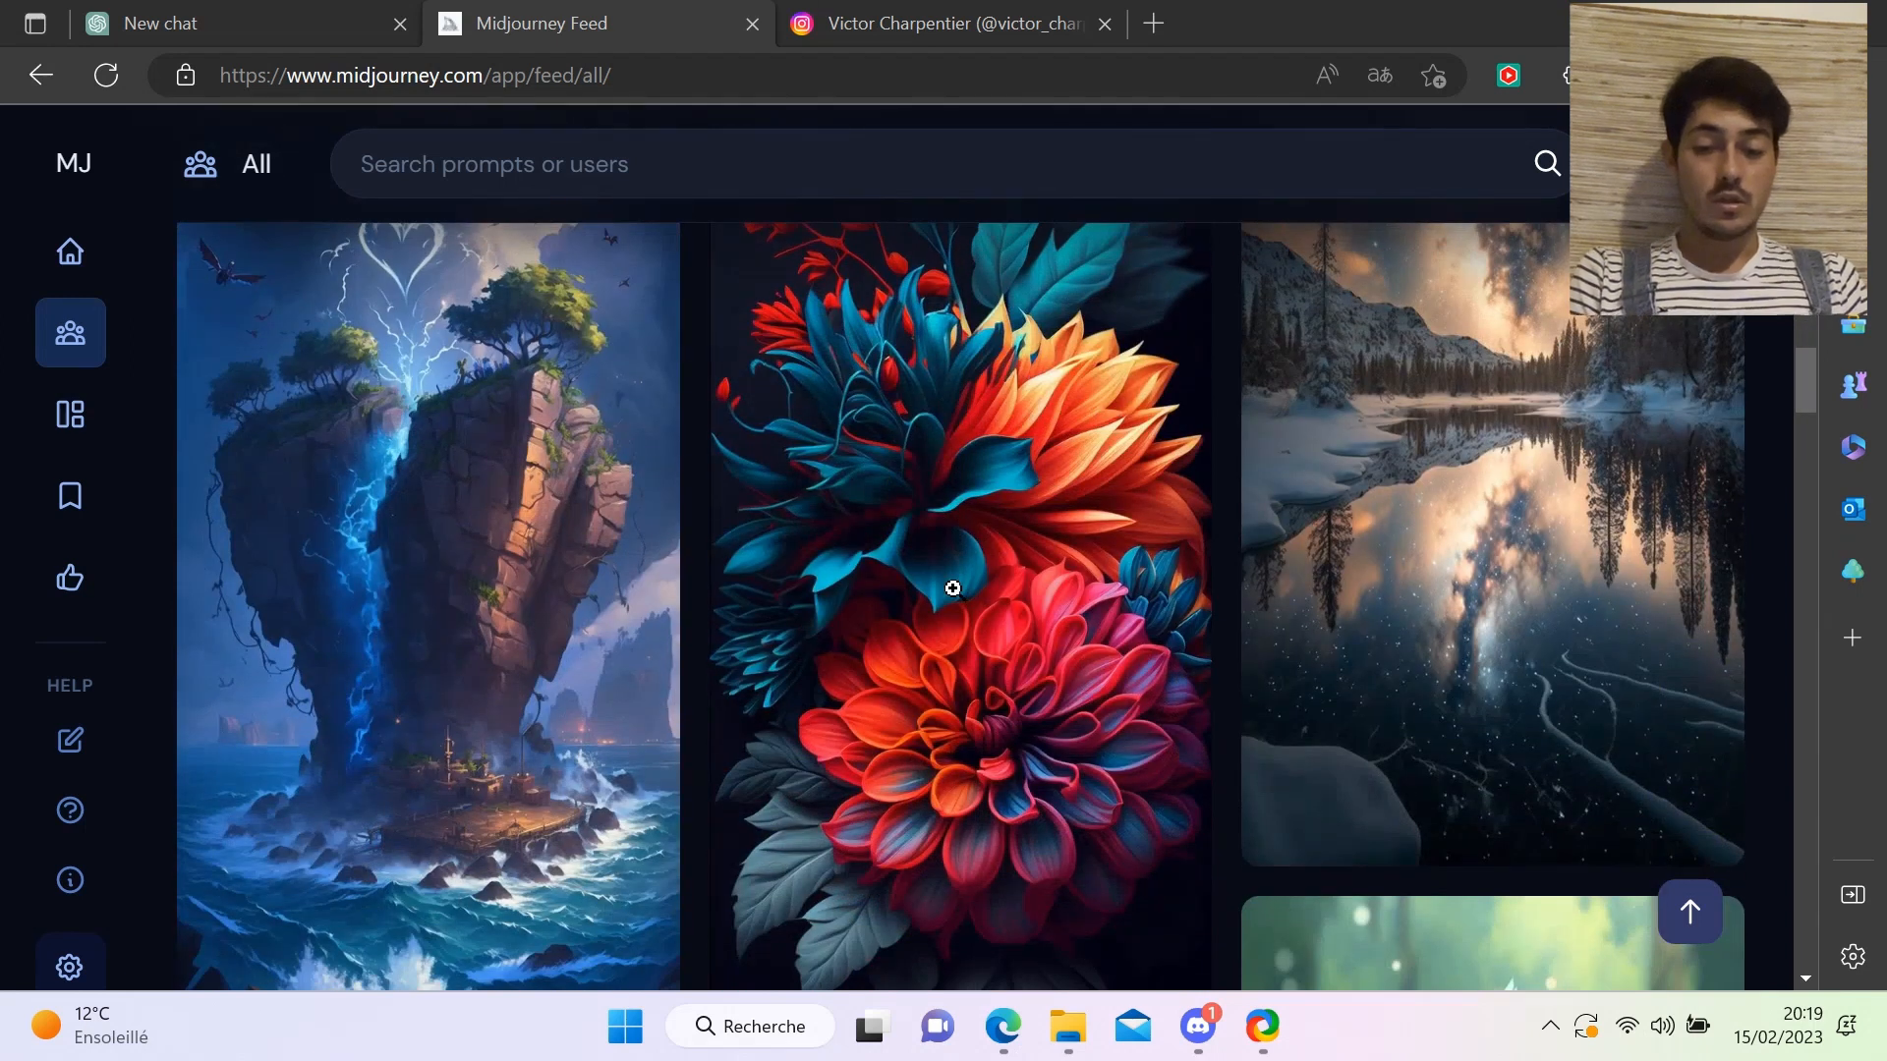
pyautogui.scroll(-3, 953, 588)
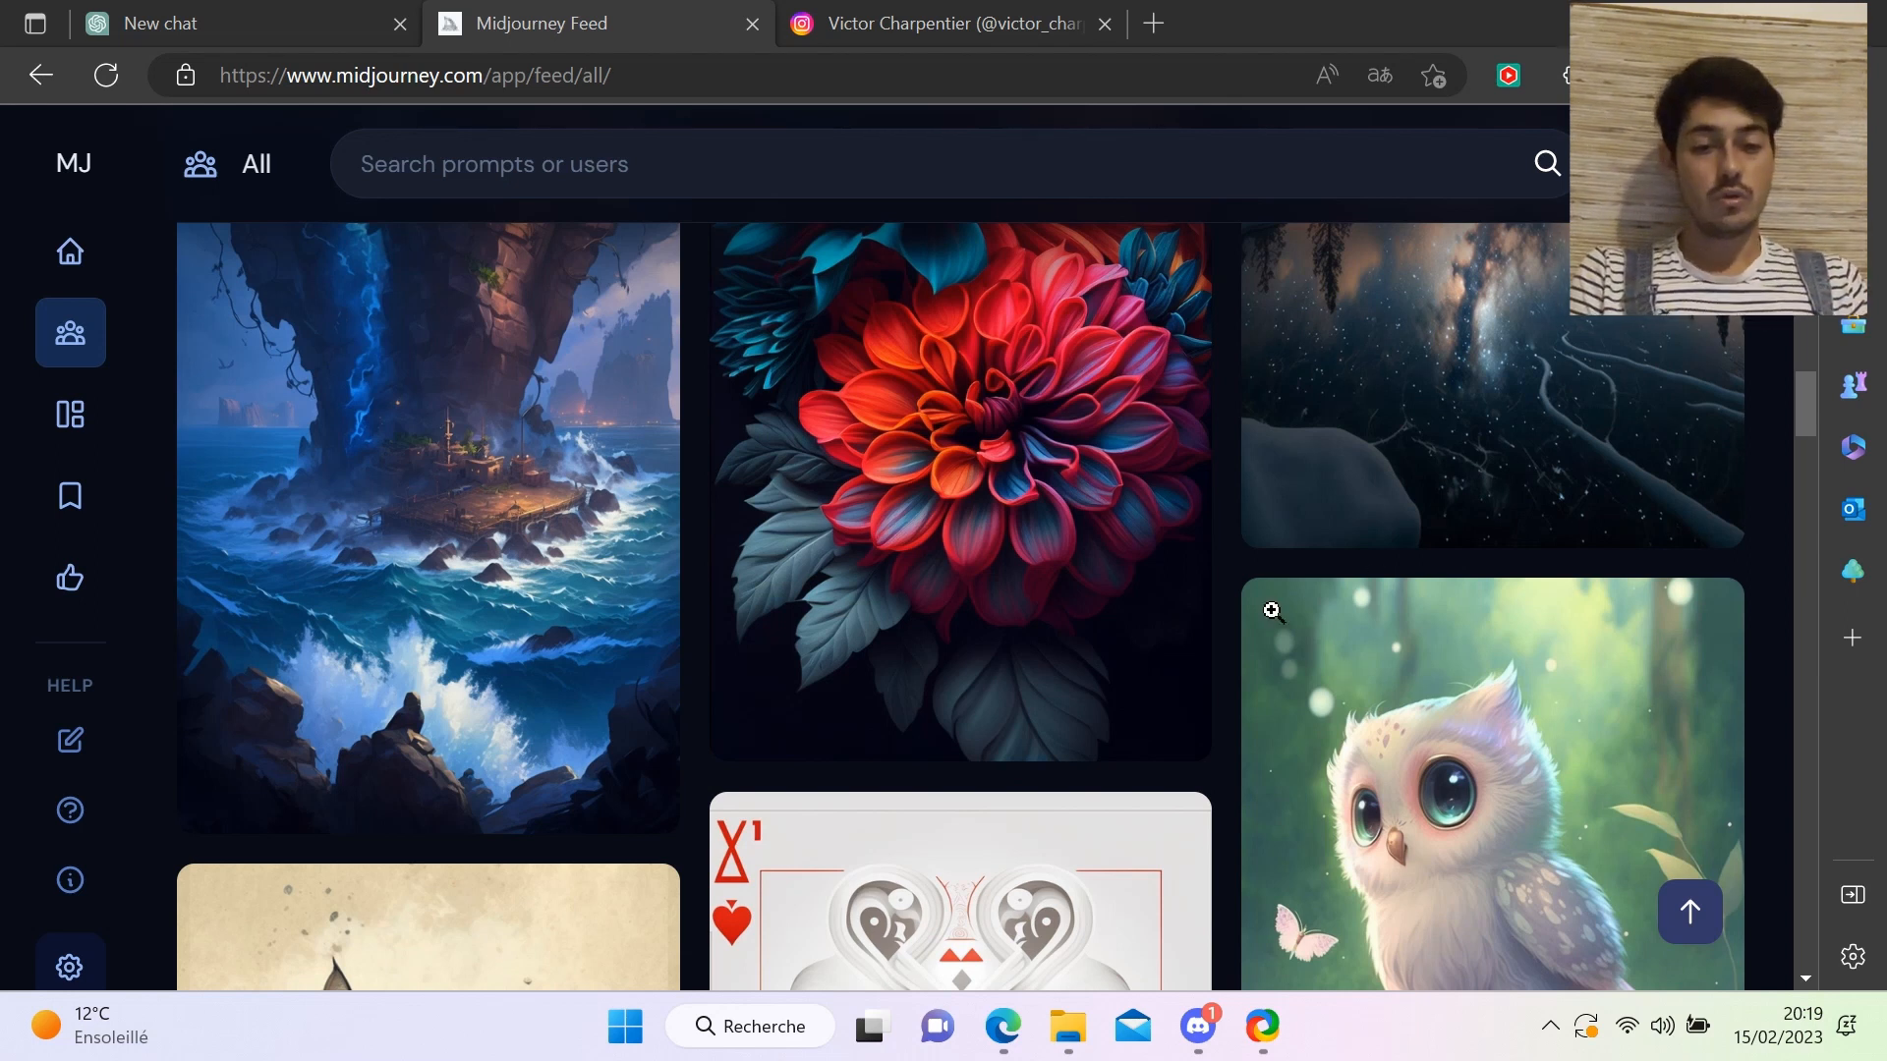
pyautogui.scroll(-10, 1224, 554)
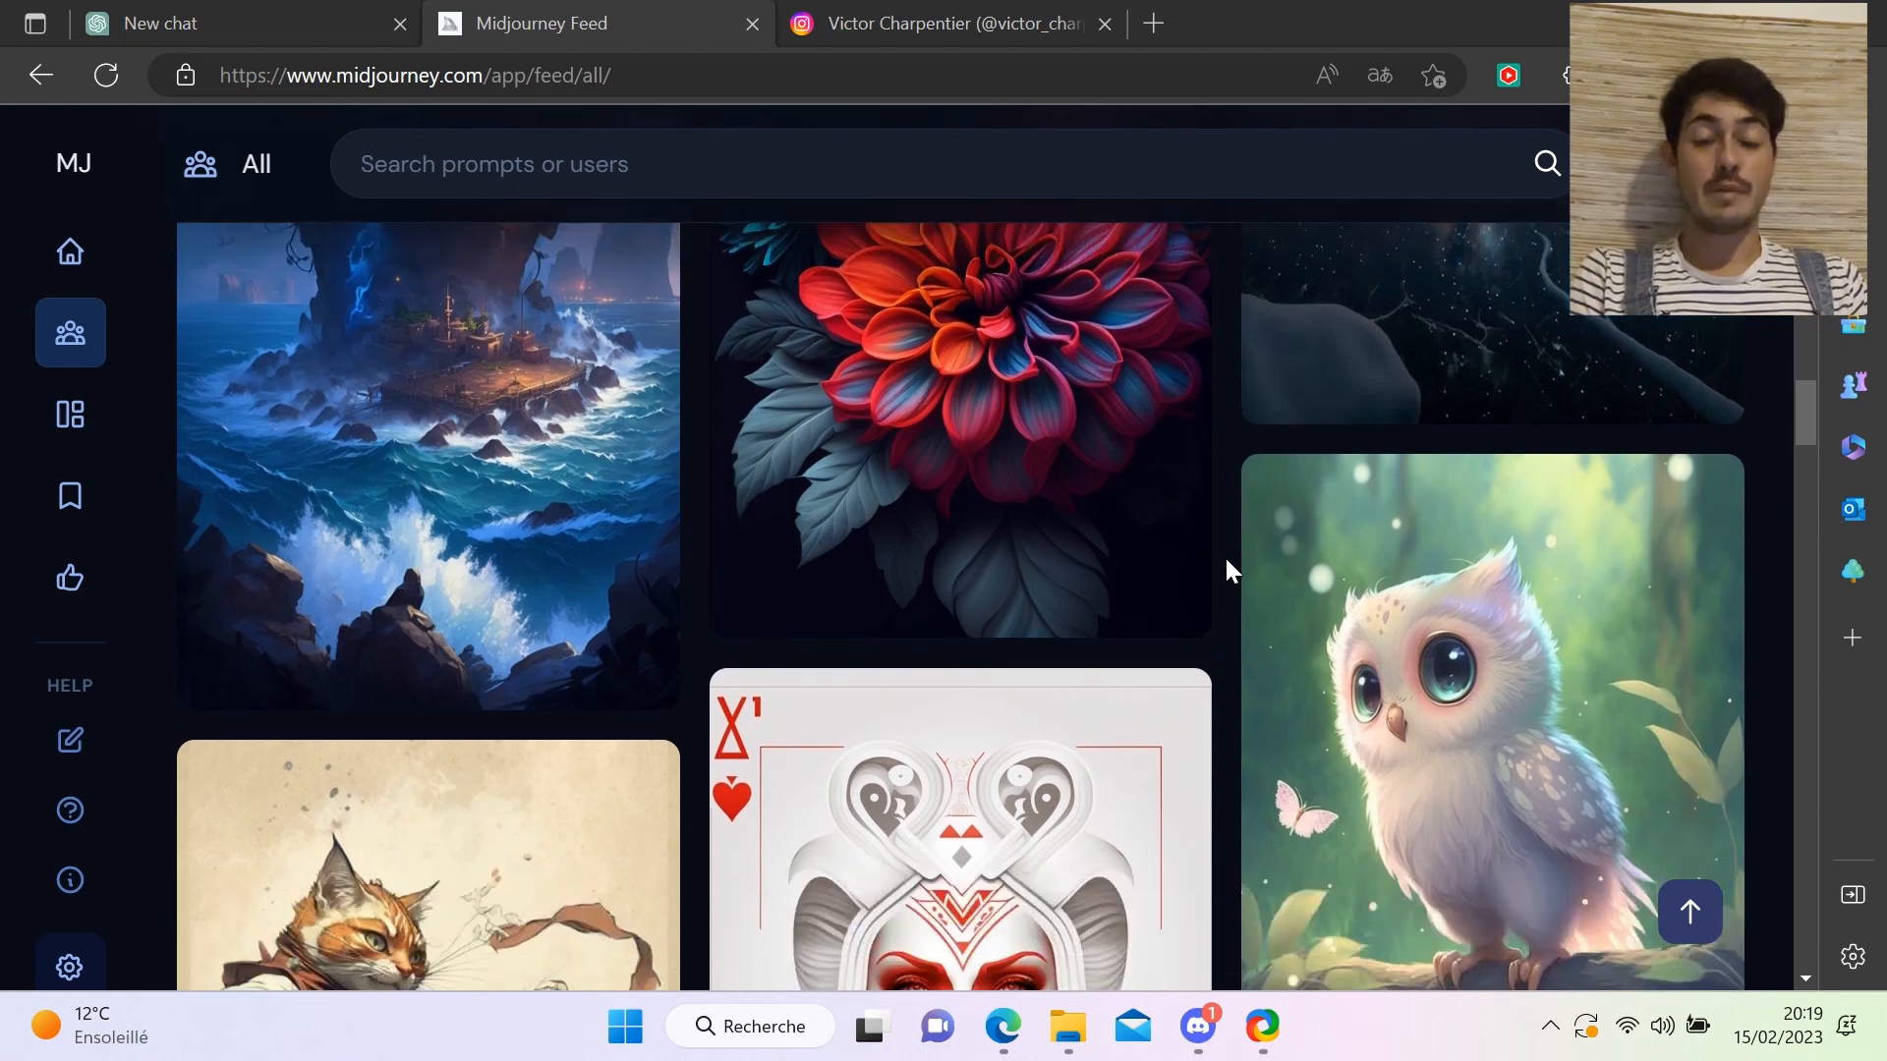
pyautogui.scroll(-5, 1226, 529)
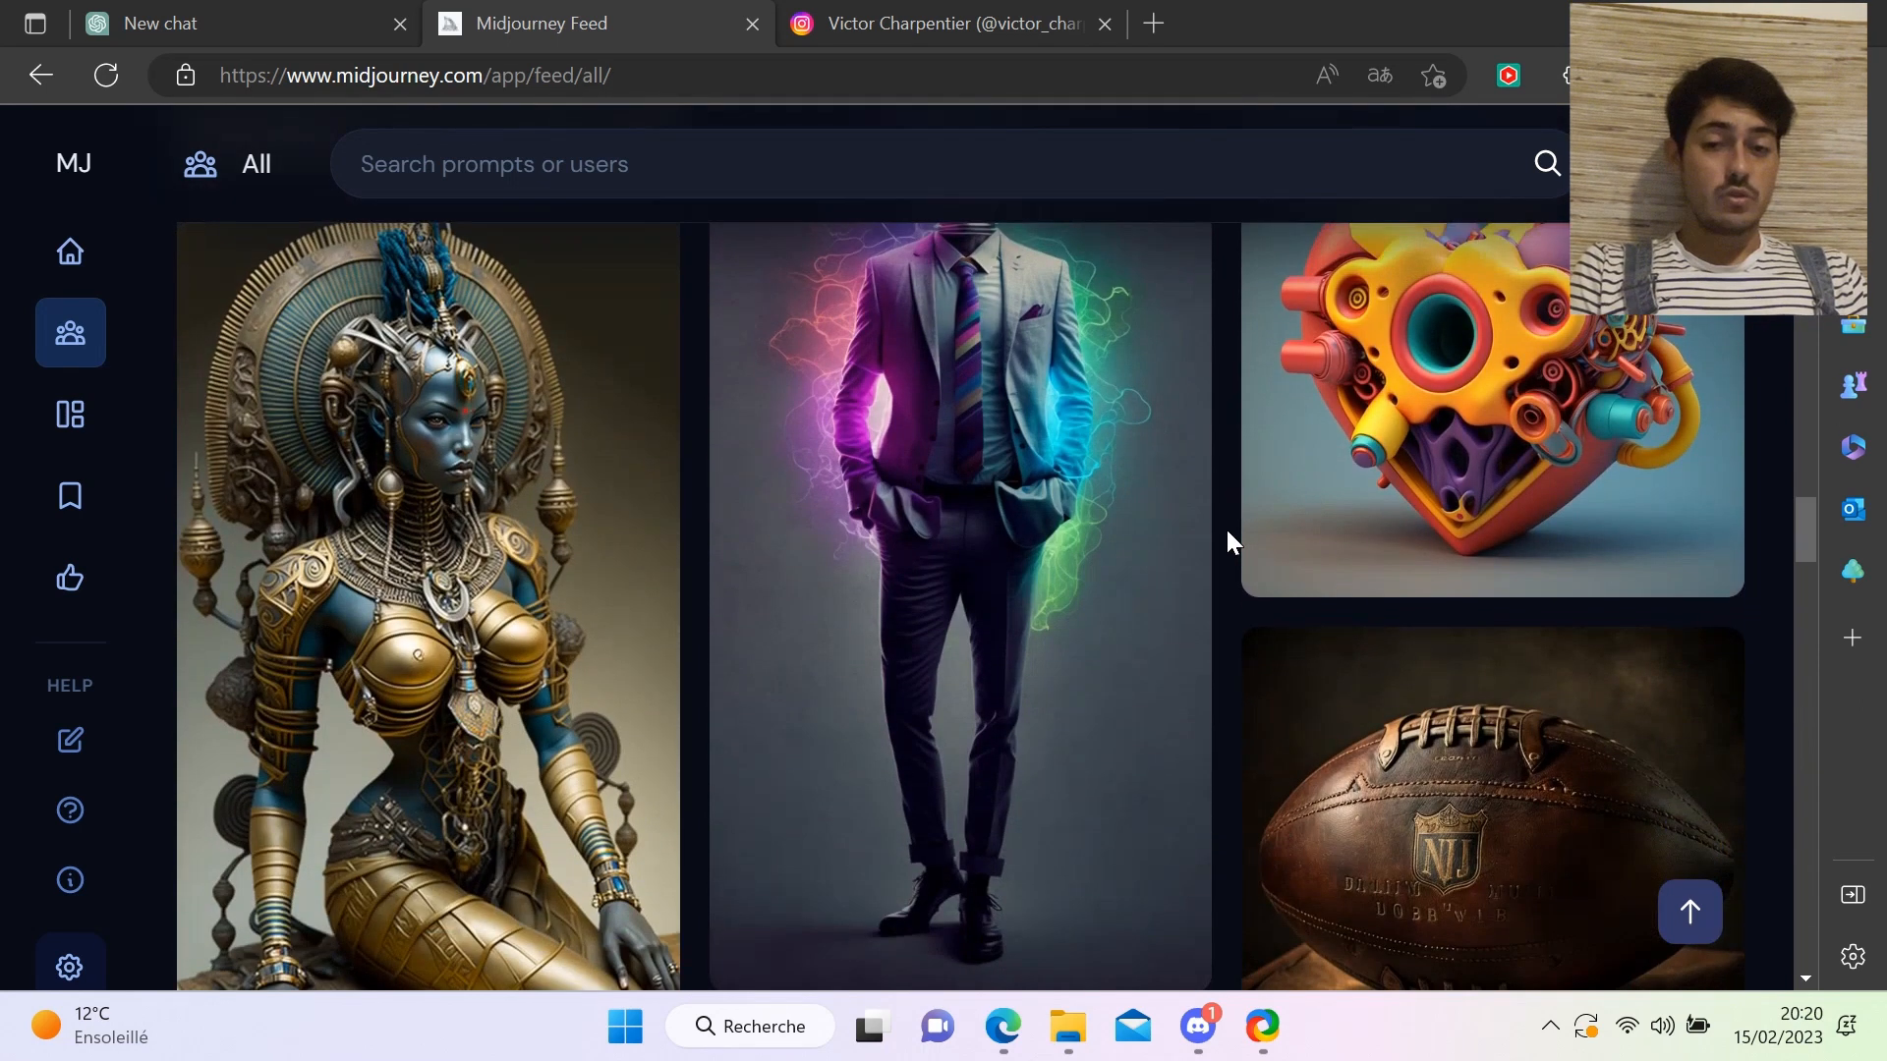
pyautogui.scroll(-5, 1227, 541)
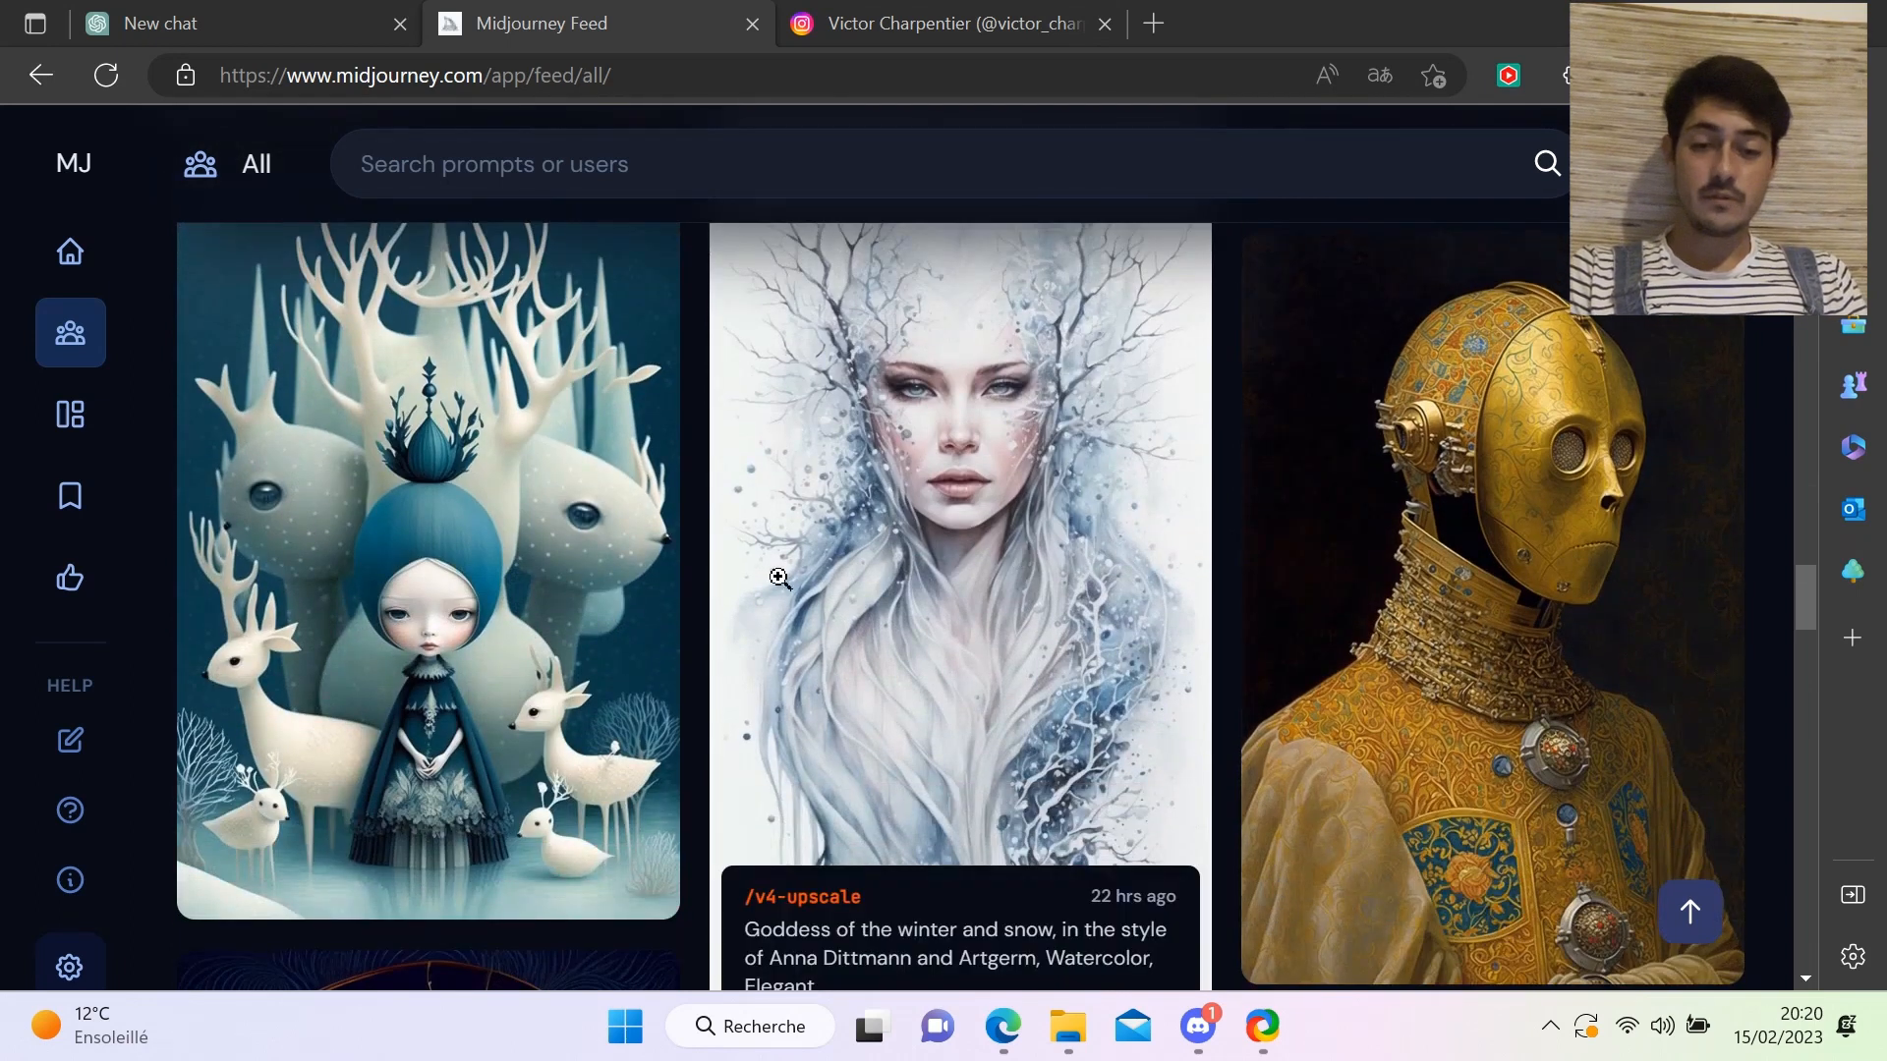
# - Examine the winter goddess image's prompt, highlighting the whole text, the subject "Goddess of the winter and snow" and the style word "Watercolor"
pyautogui.moveTo(1111, 668)
pyautogui.scroll(-3, 1111, 668)
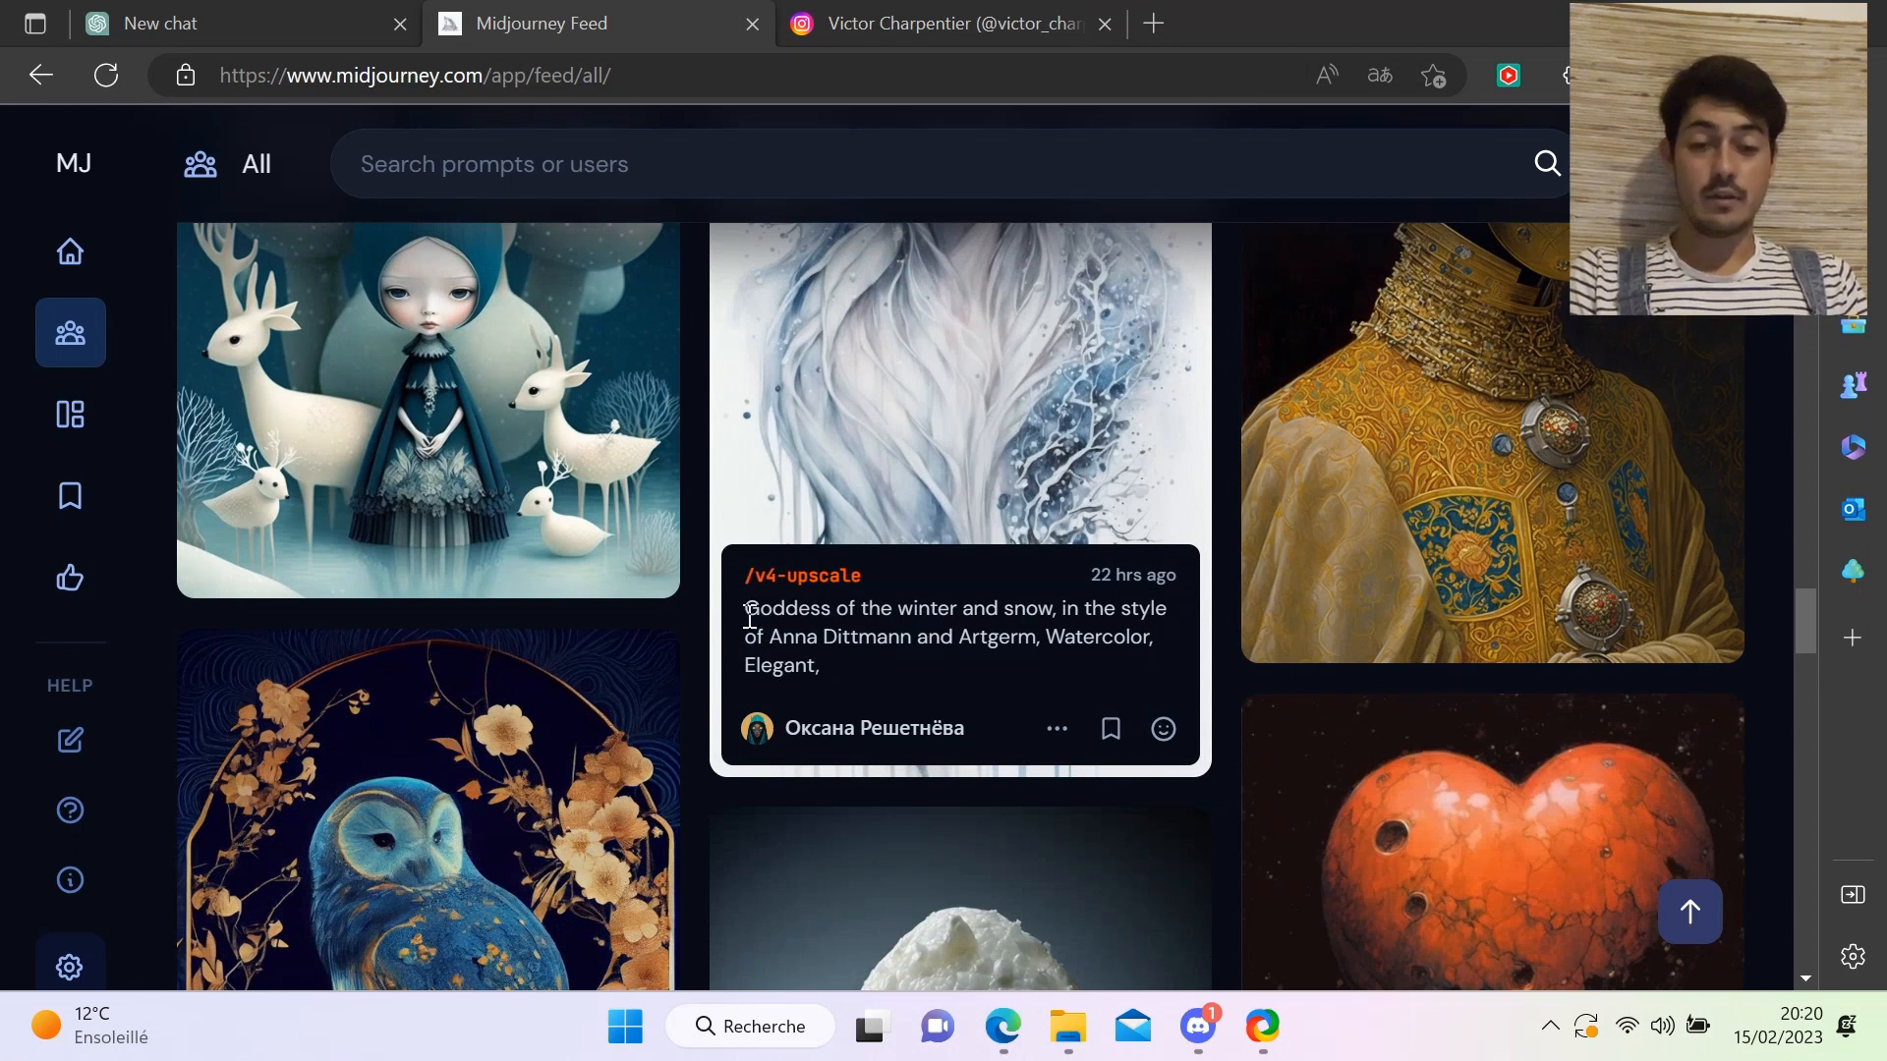
pyautogui.moveTo(747, 609); pyautogui.dragTo(836, 680)
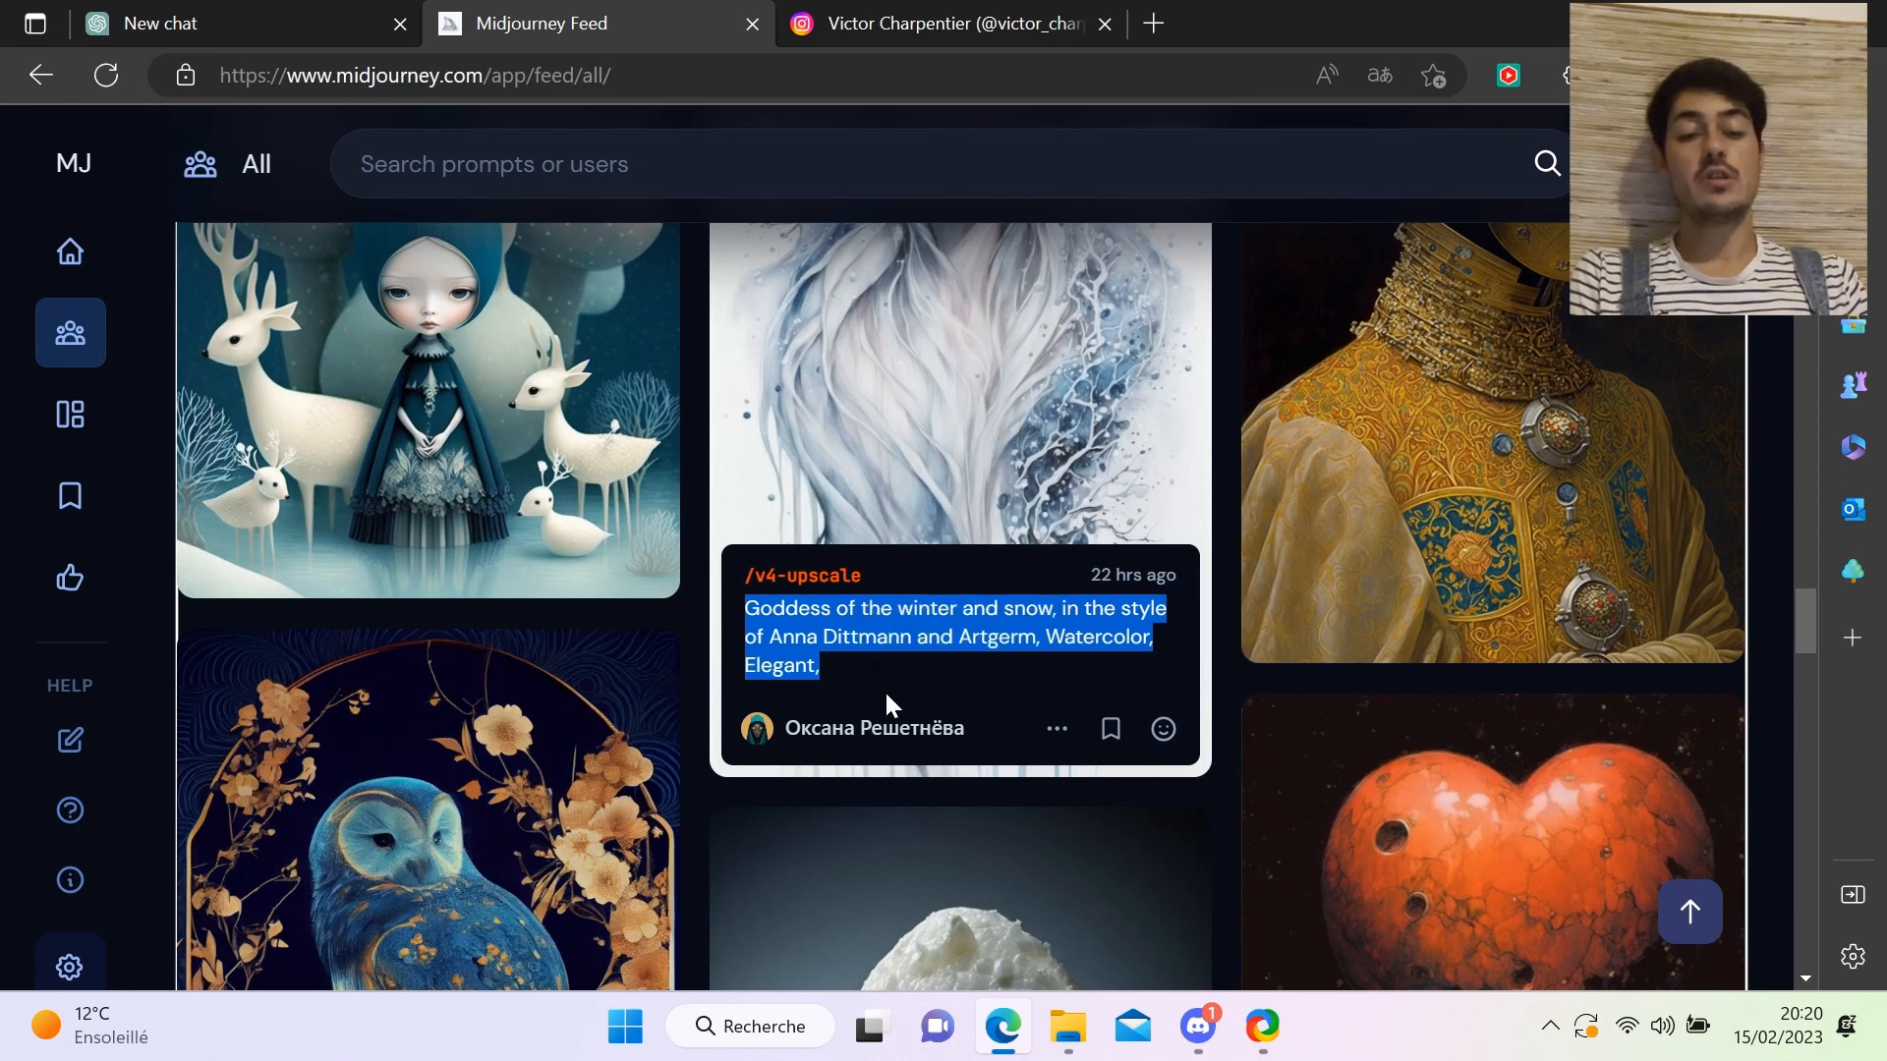
pyautogui.click(878, 669)
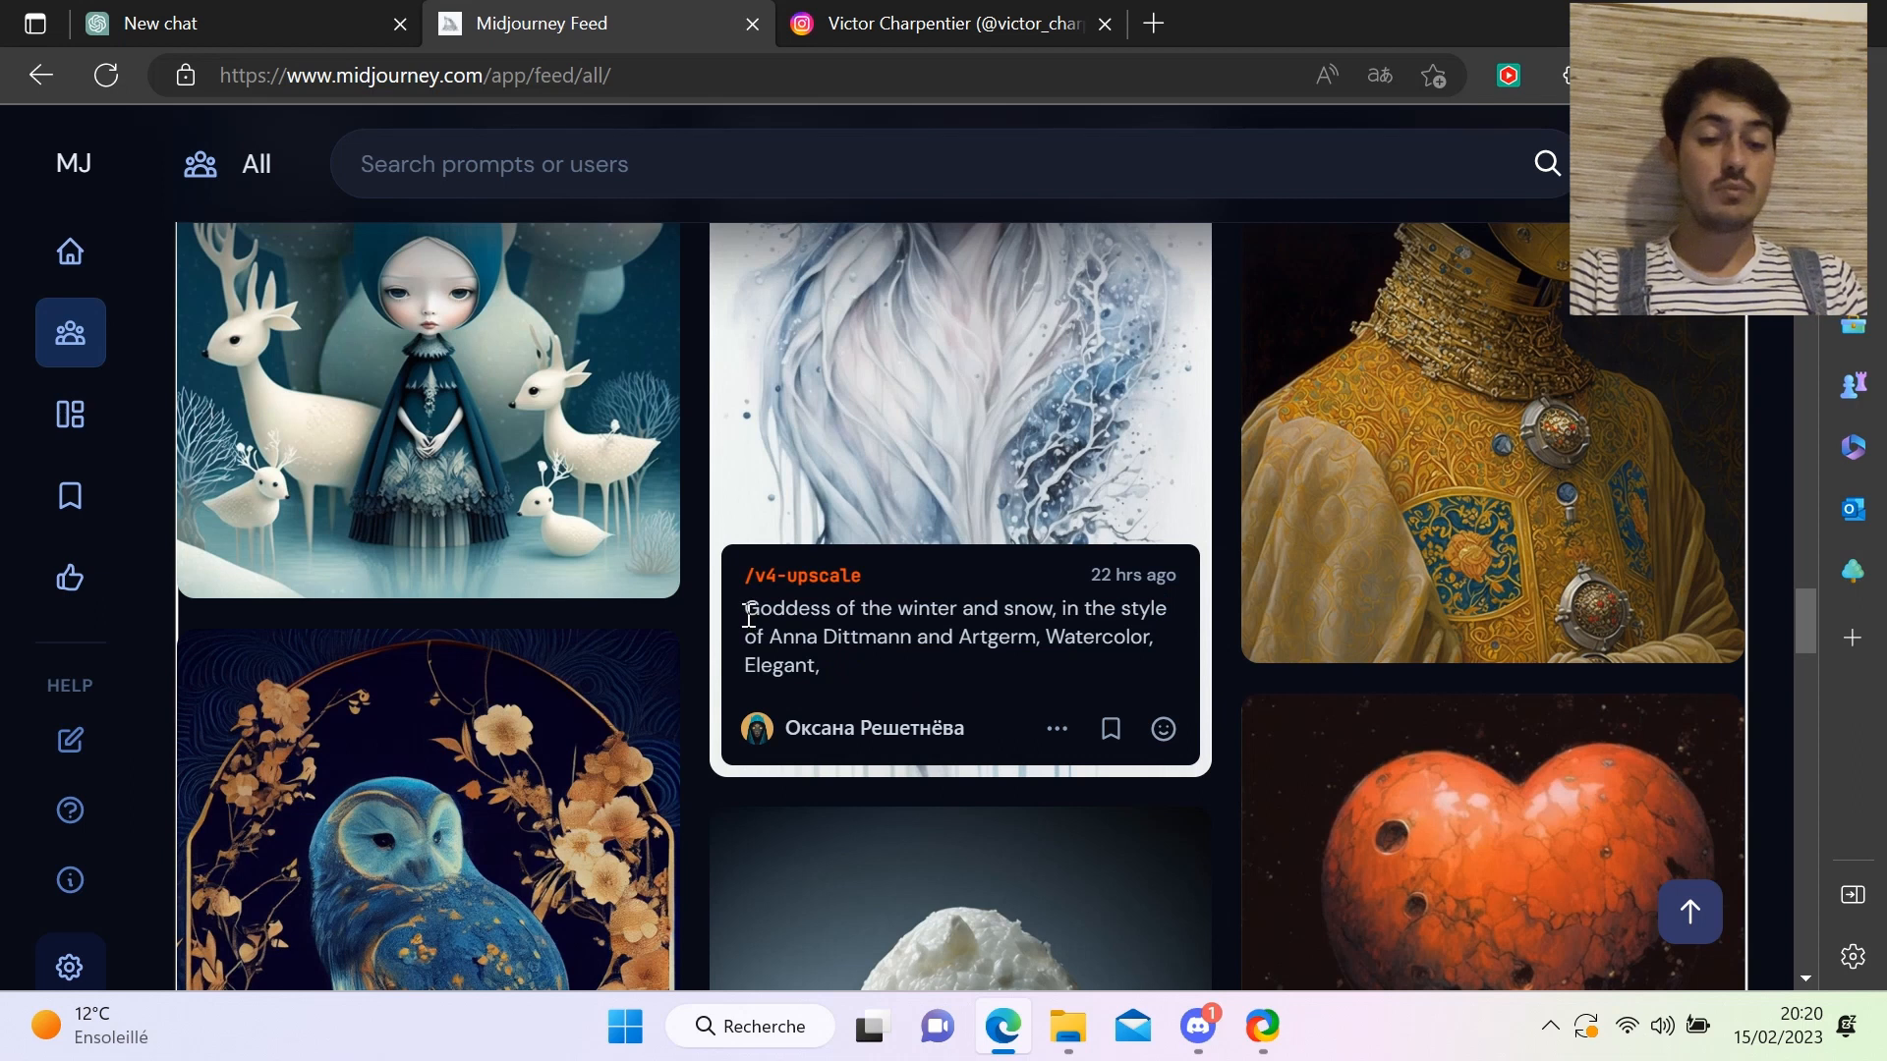
pyautogui.moveTo(824, 669); pyautogui.dragTo(749, 622)
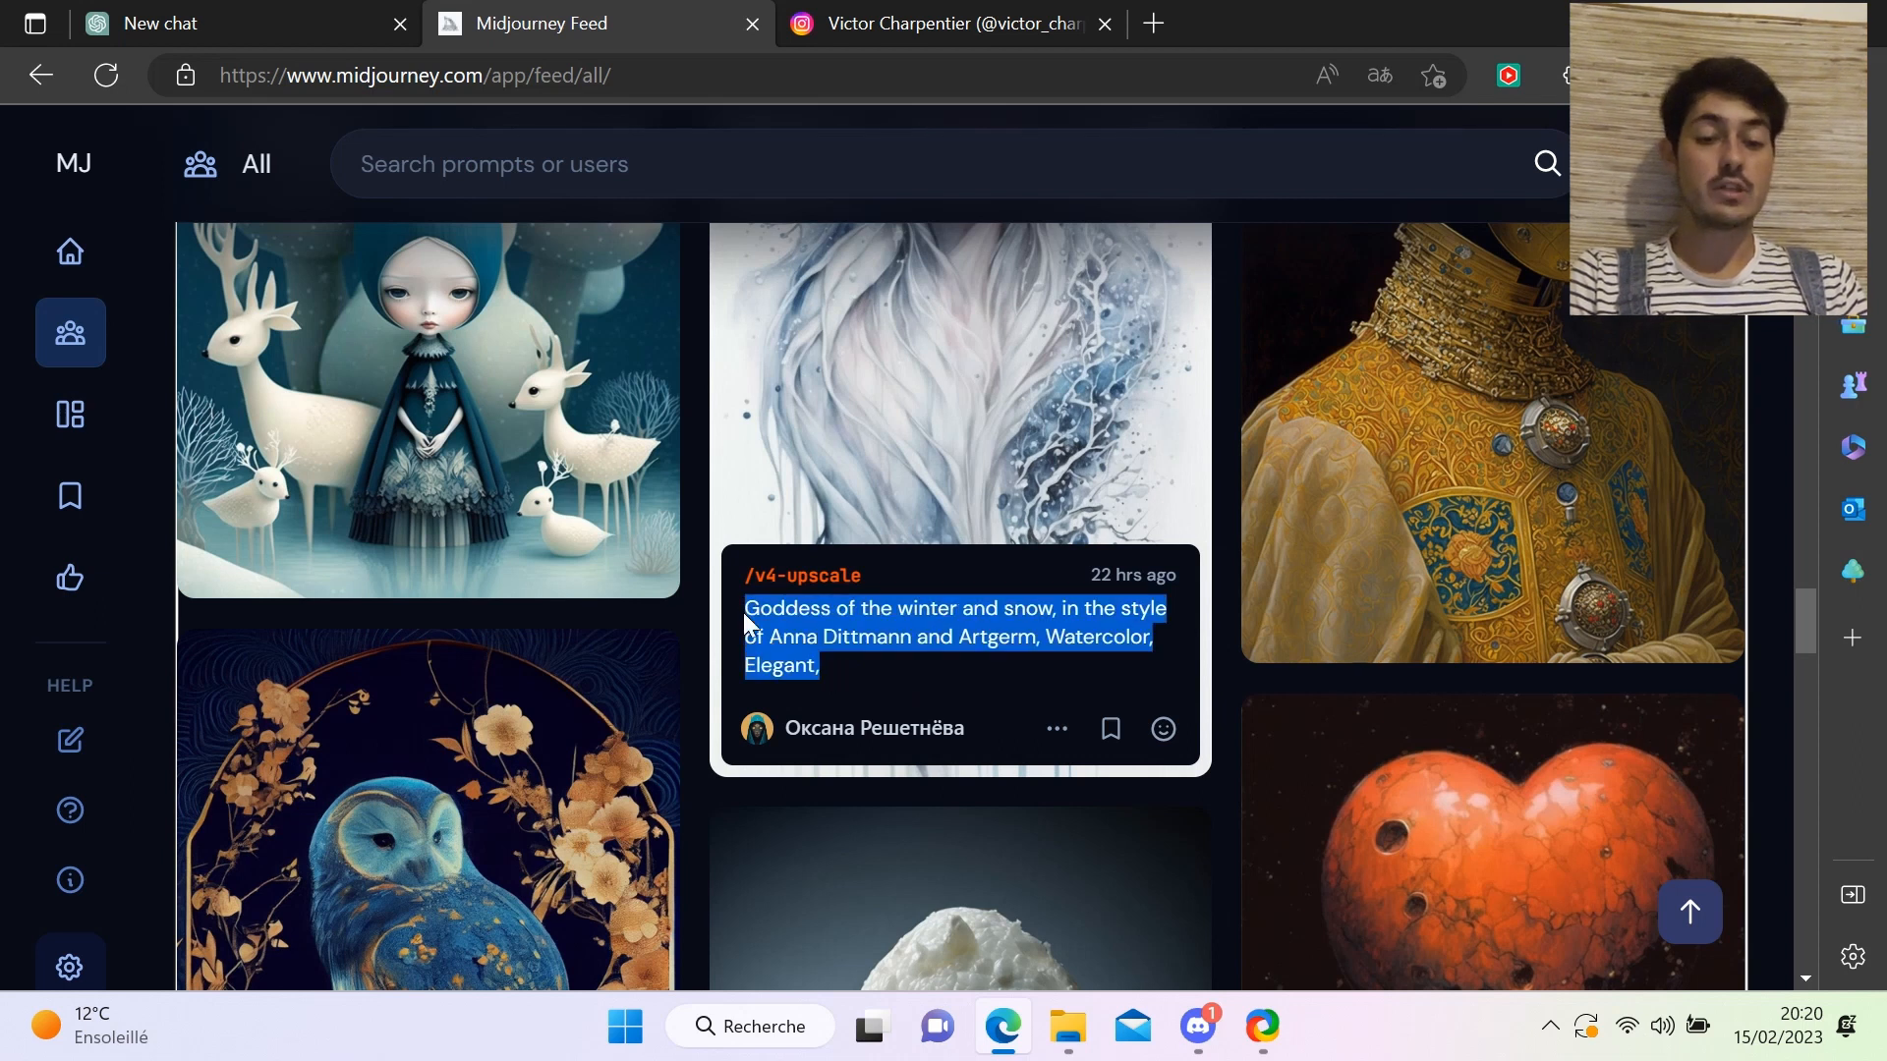
pyautogui.click(851, 668)
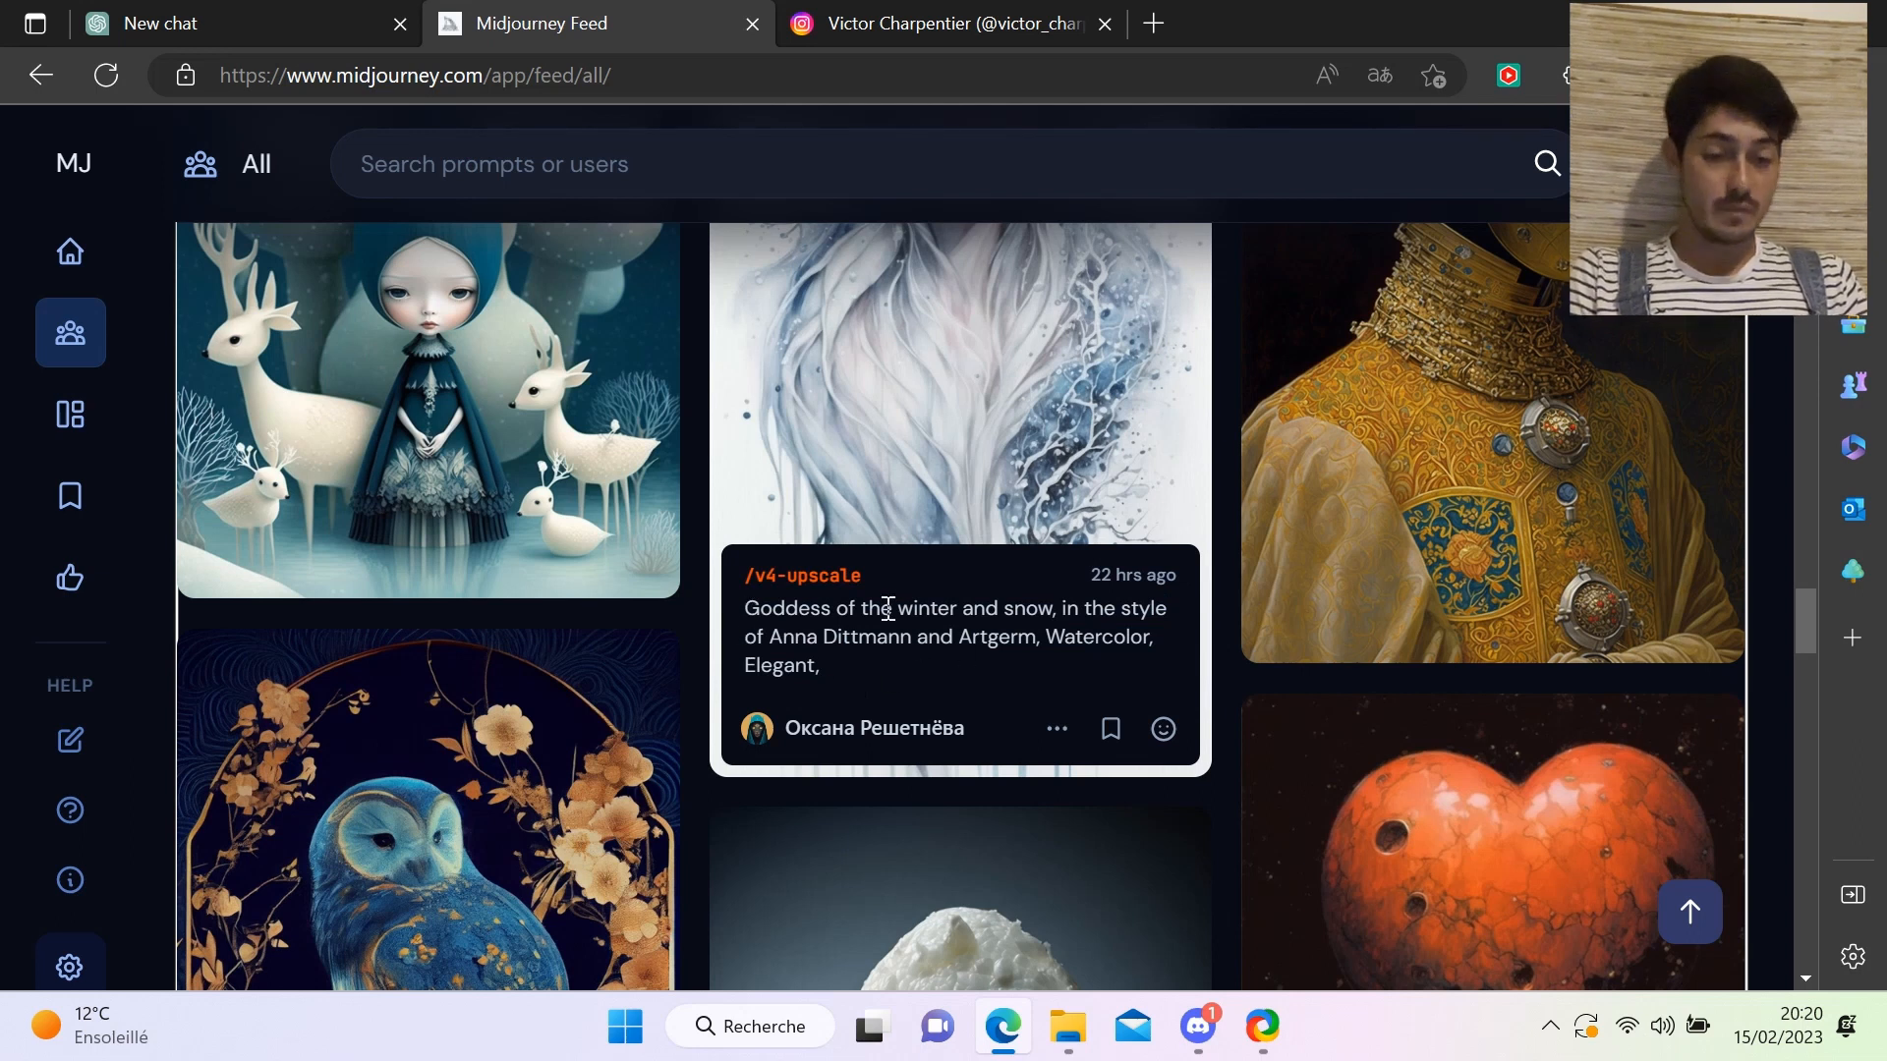
pyautogui.moveTo(749, 611); pyautogui.dragTo(1050, 612)
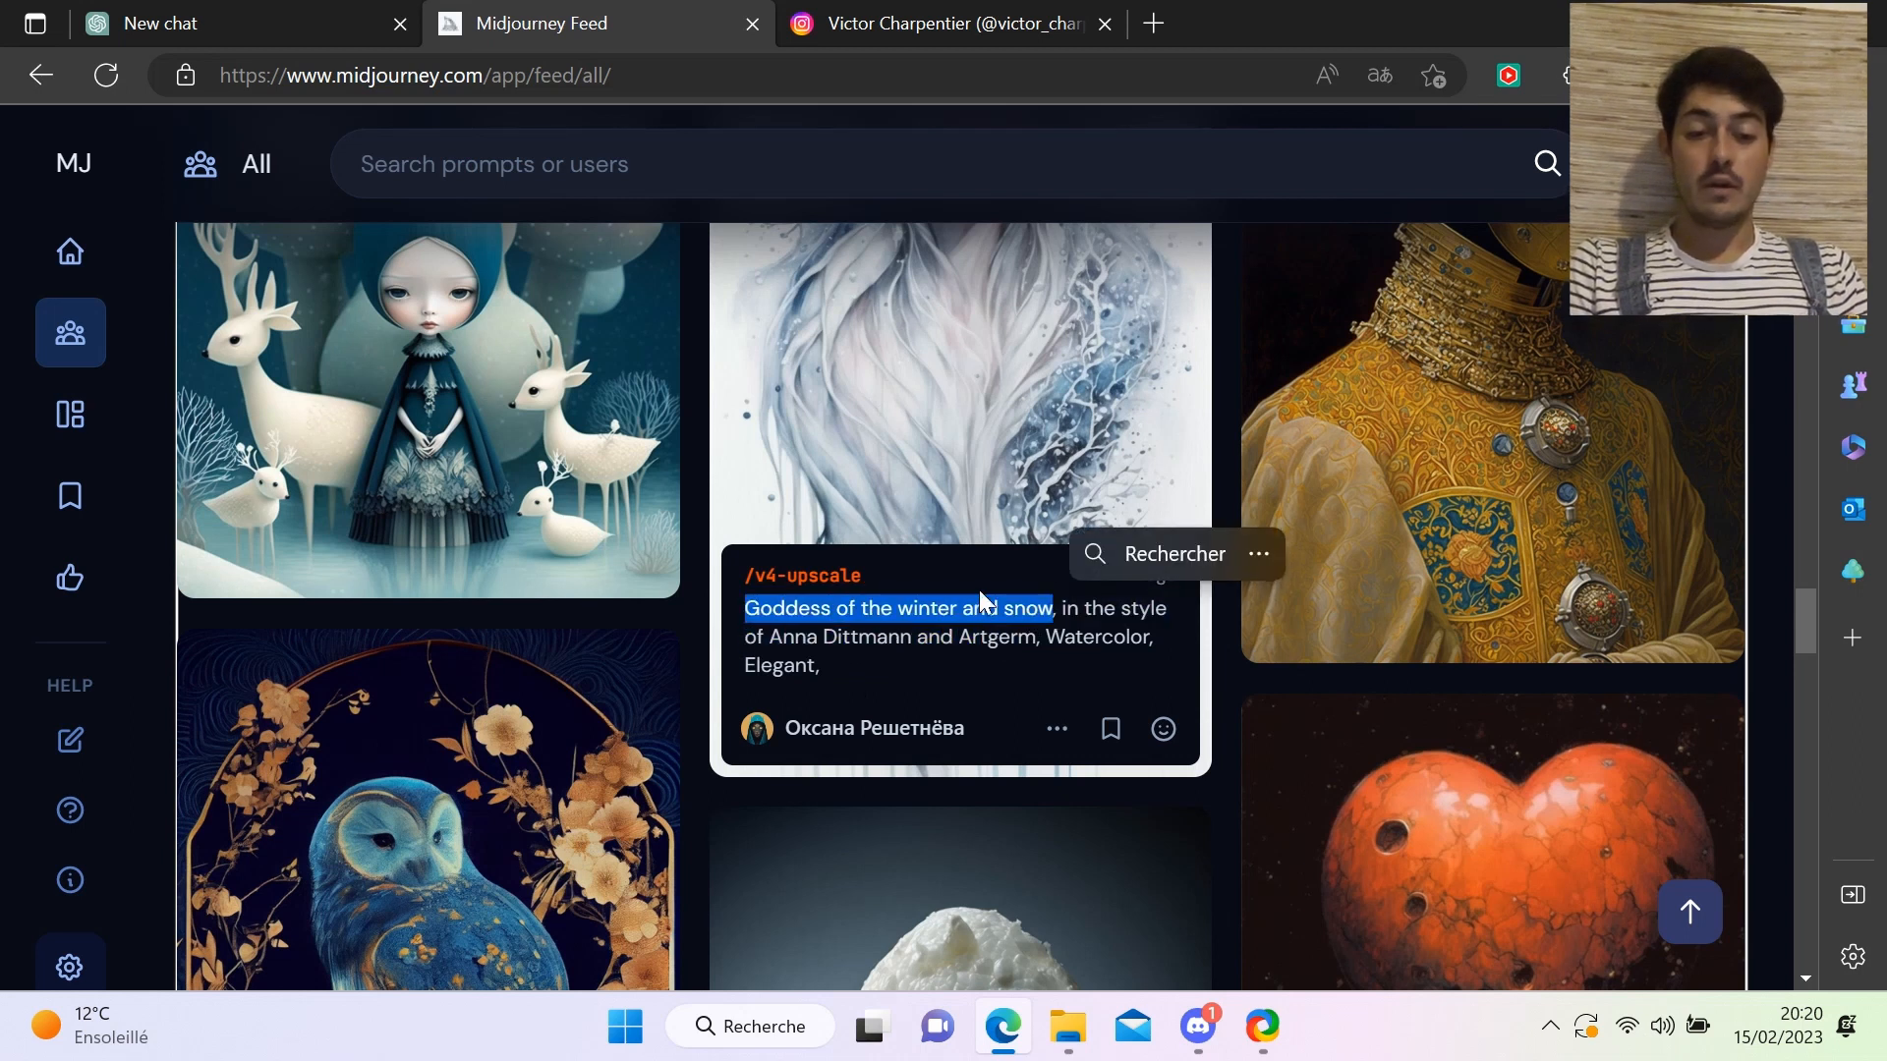
pyautogui.click(990, 653)
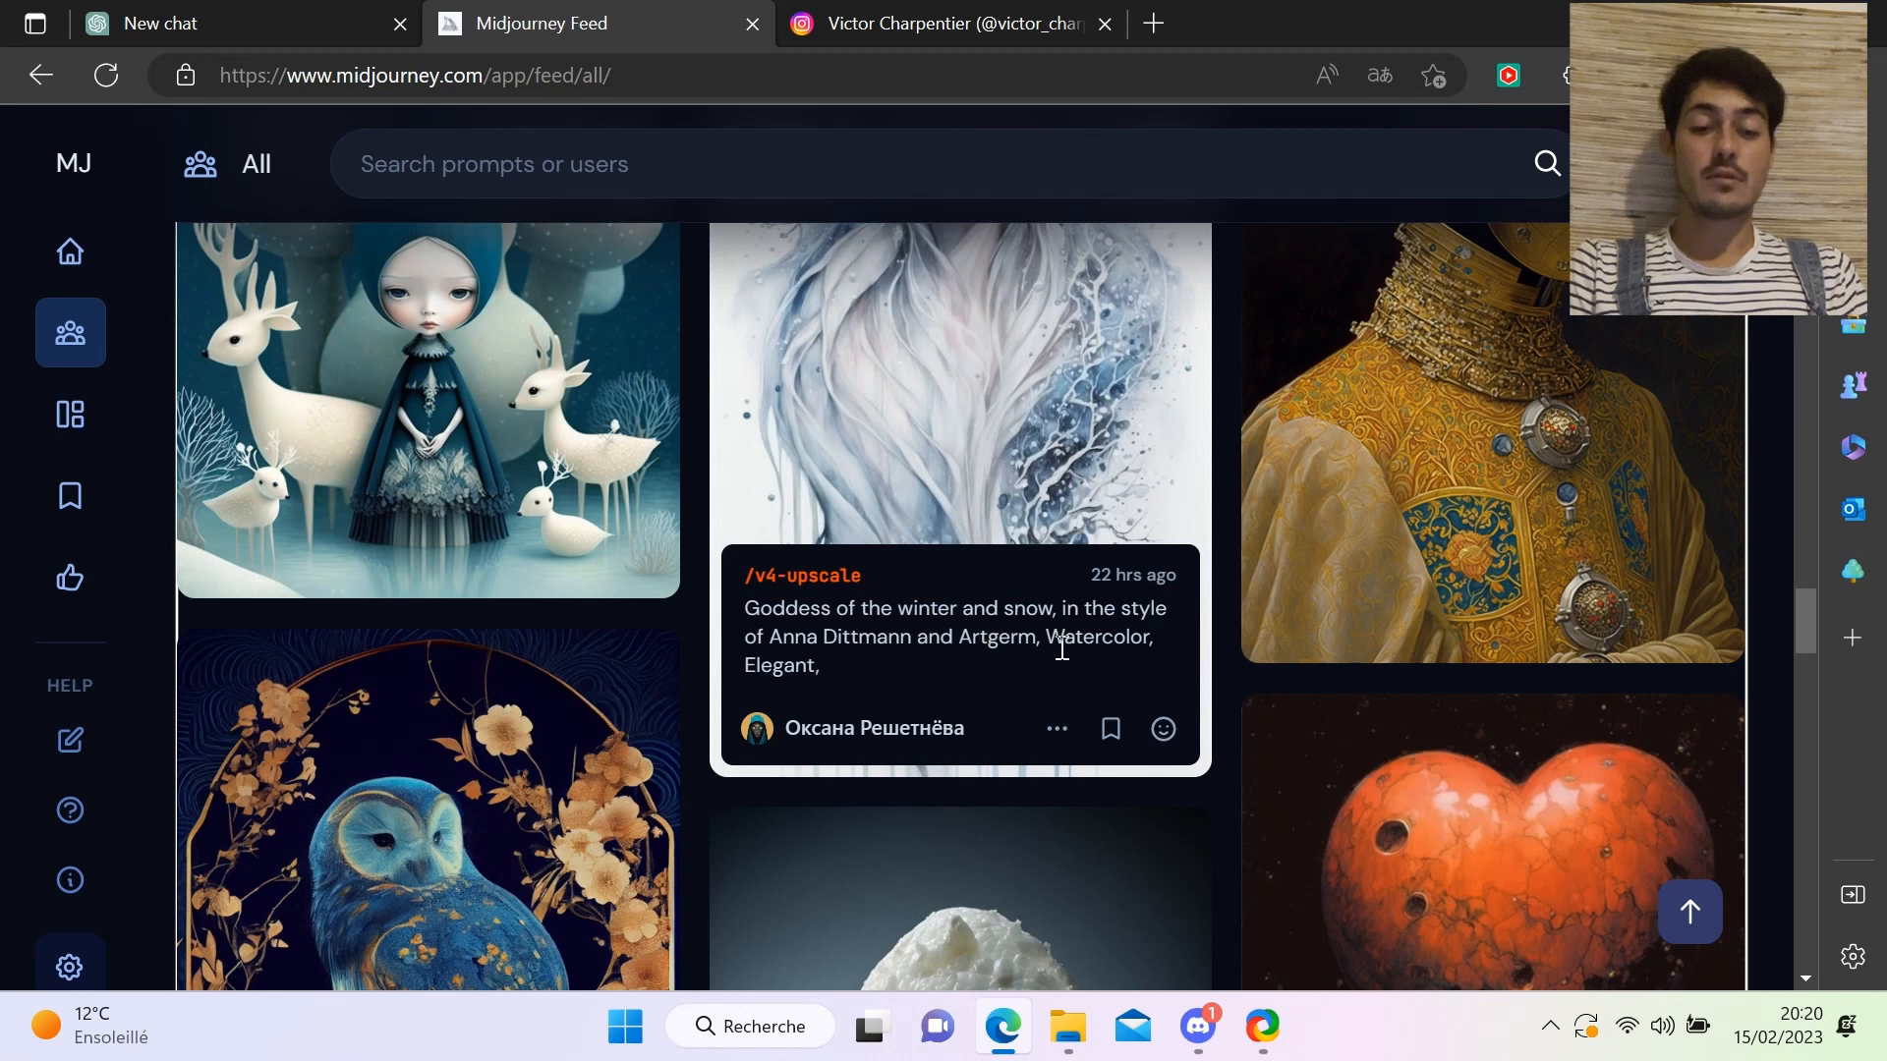
pyautogui.moveTo(1045, 635); pyautogui.dragTo(1152, 643)
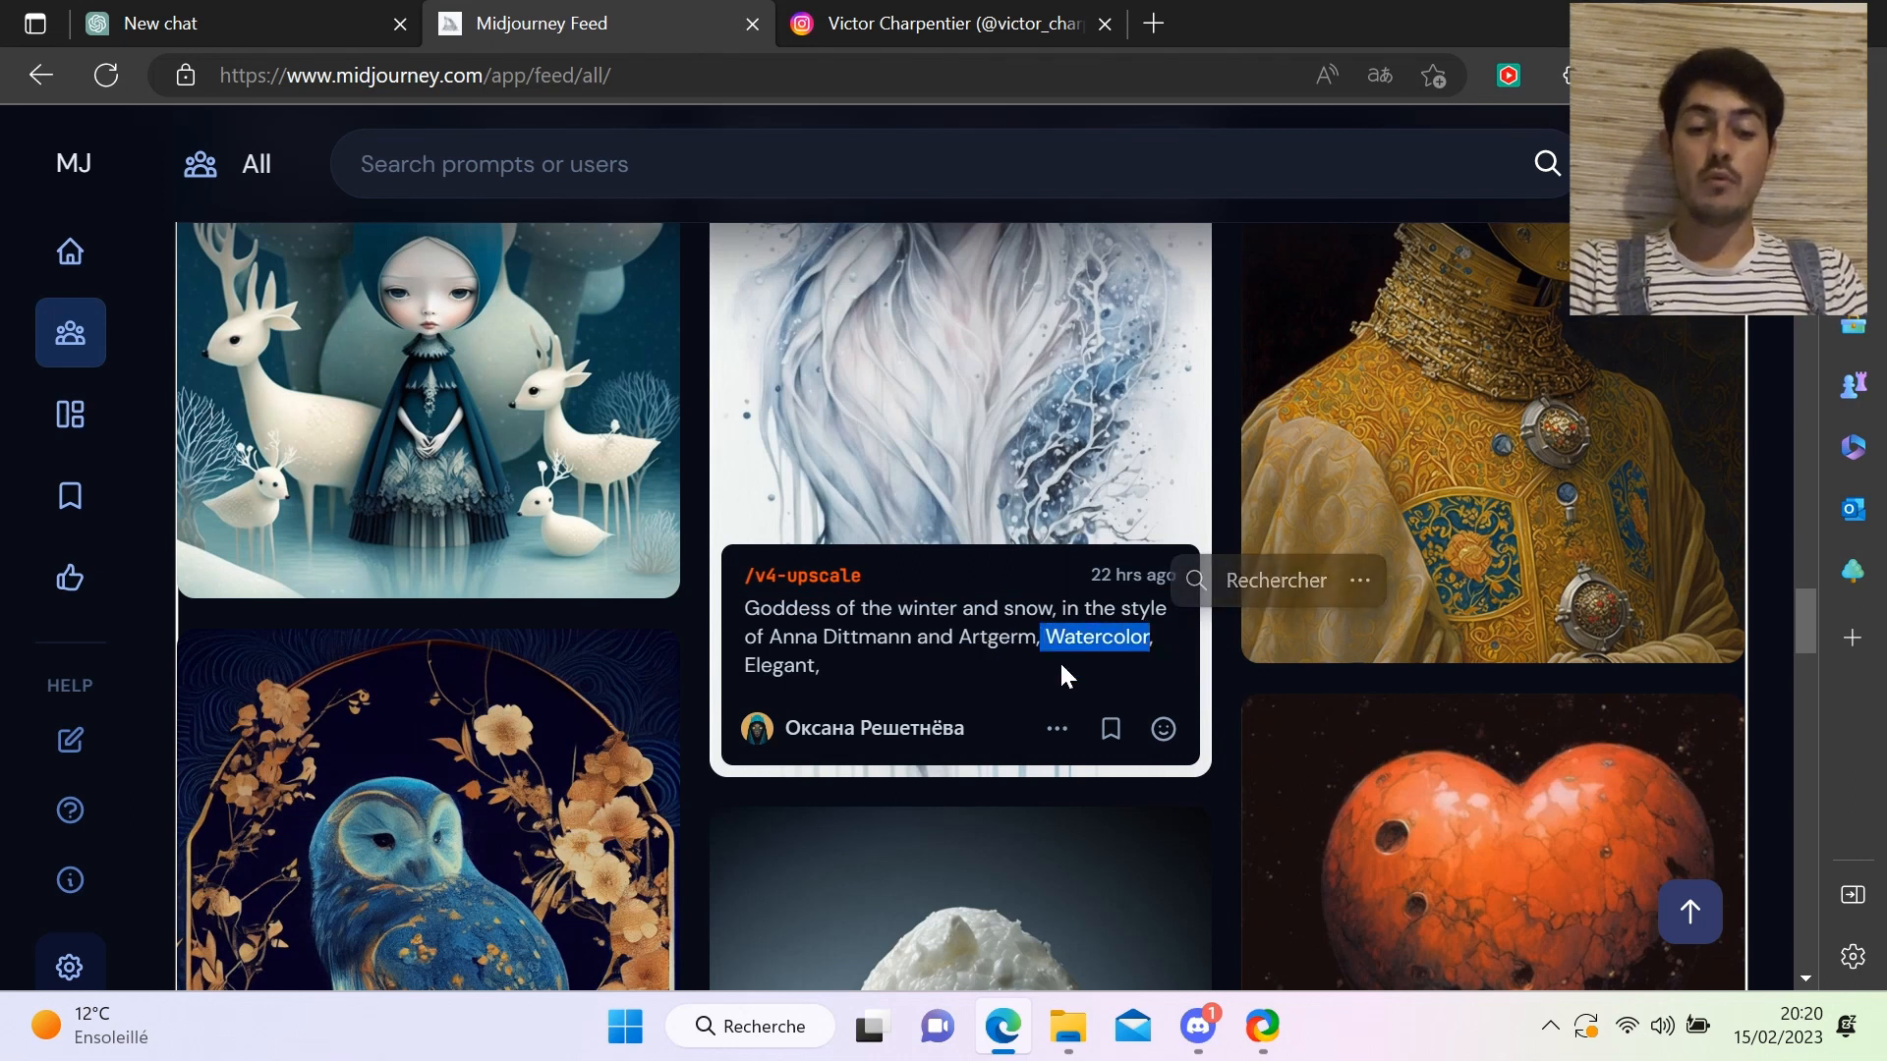
pyautogui.rightClick(1059, 666)
pyautogui.click(987, 667)
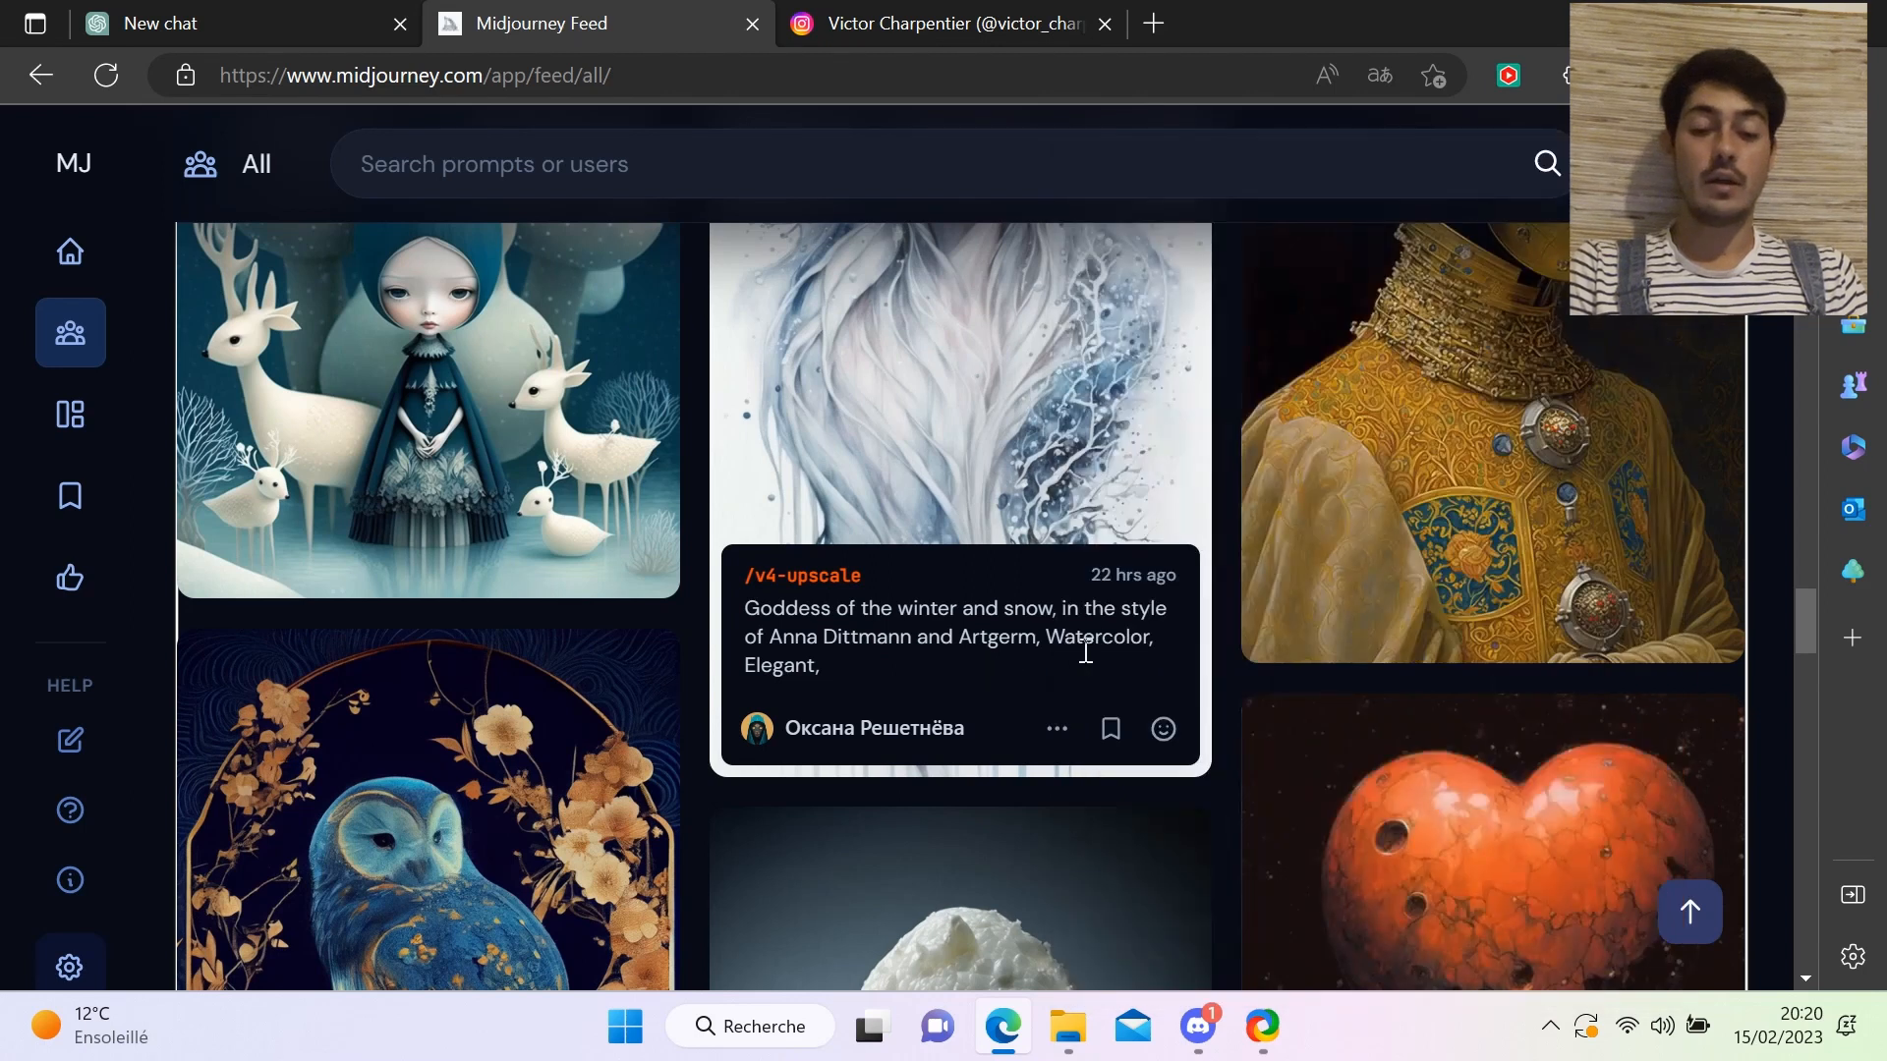
# - Switch to Discord, open the Midjourney server's newbies-1 channel and select the /blend command
pyautogui.scroll(-5, 1054, 641)
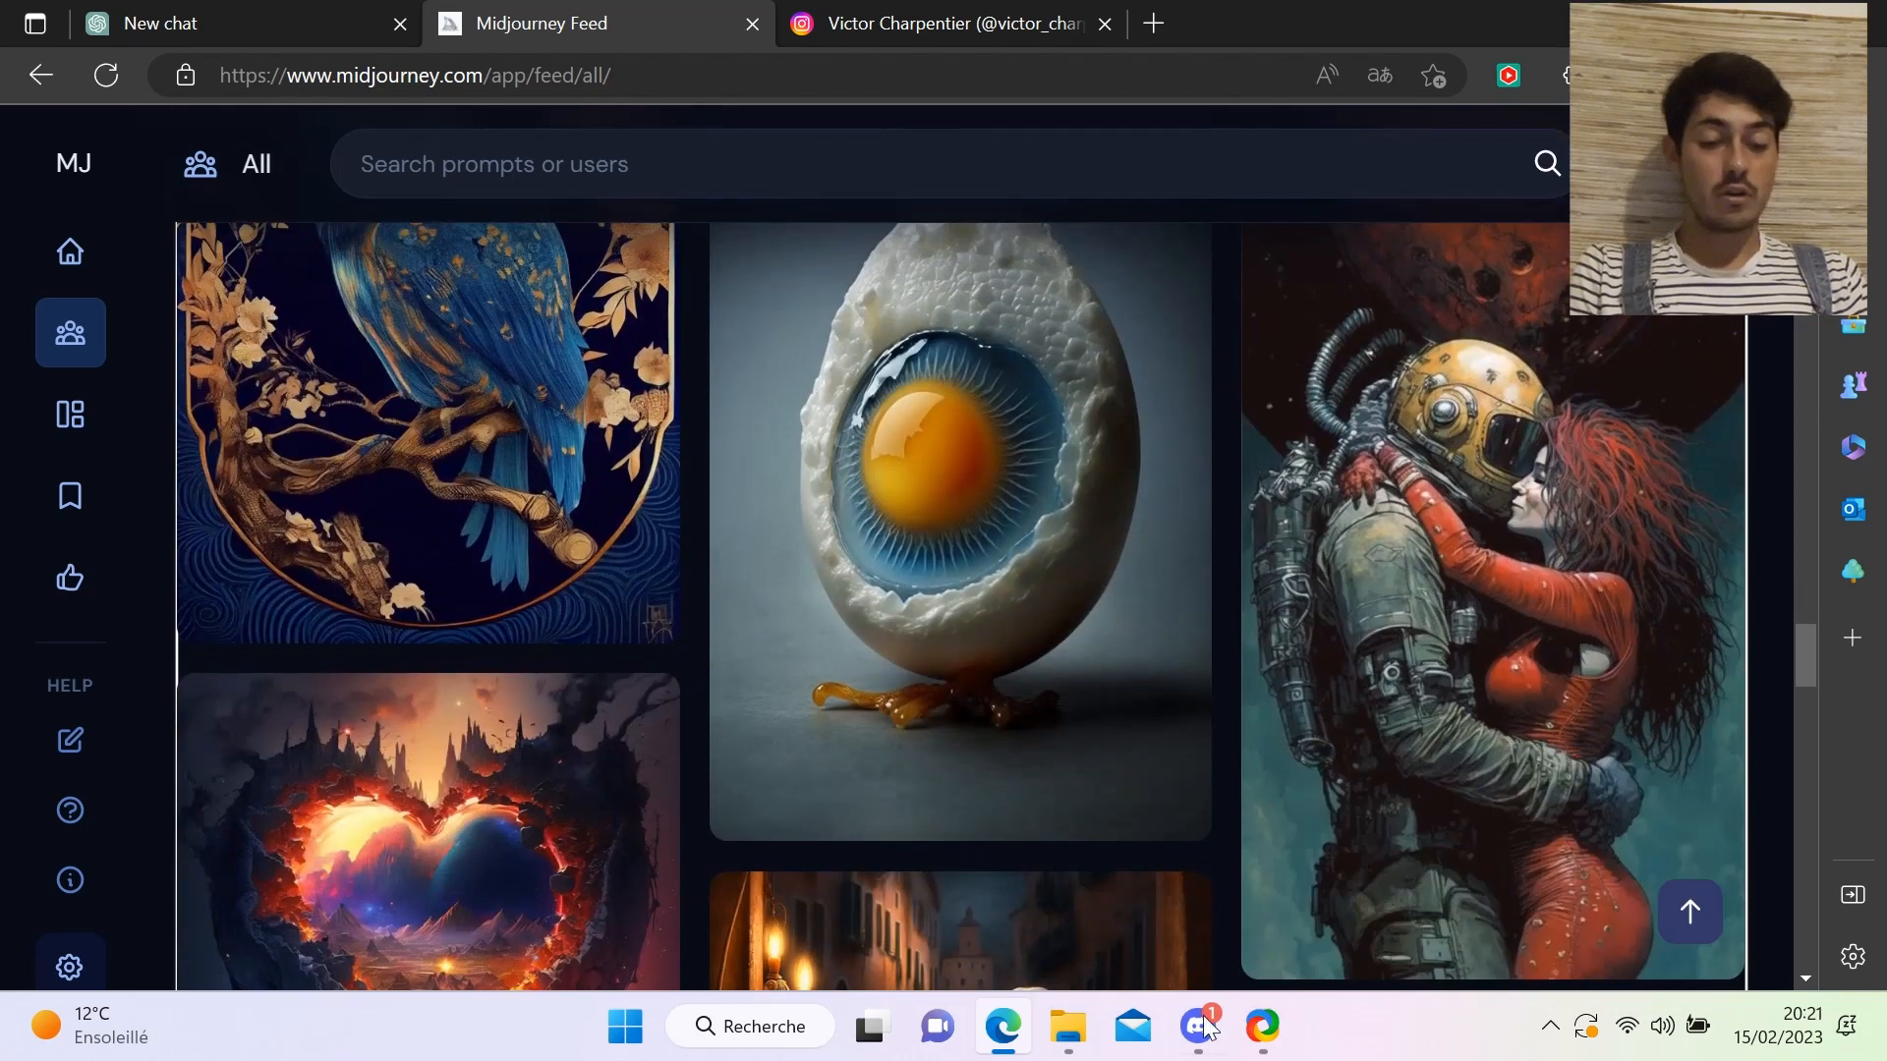
pyautogui.click(1197, 1027)
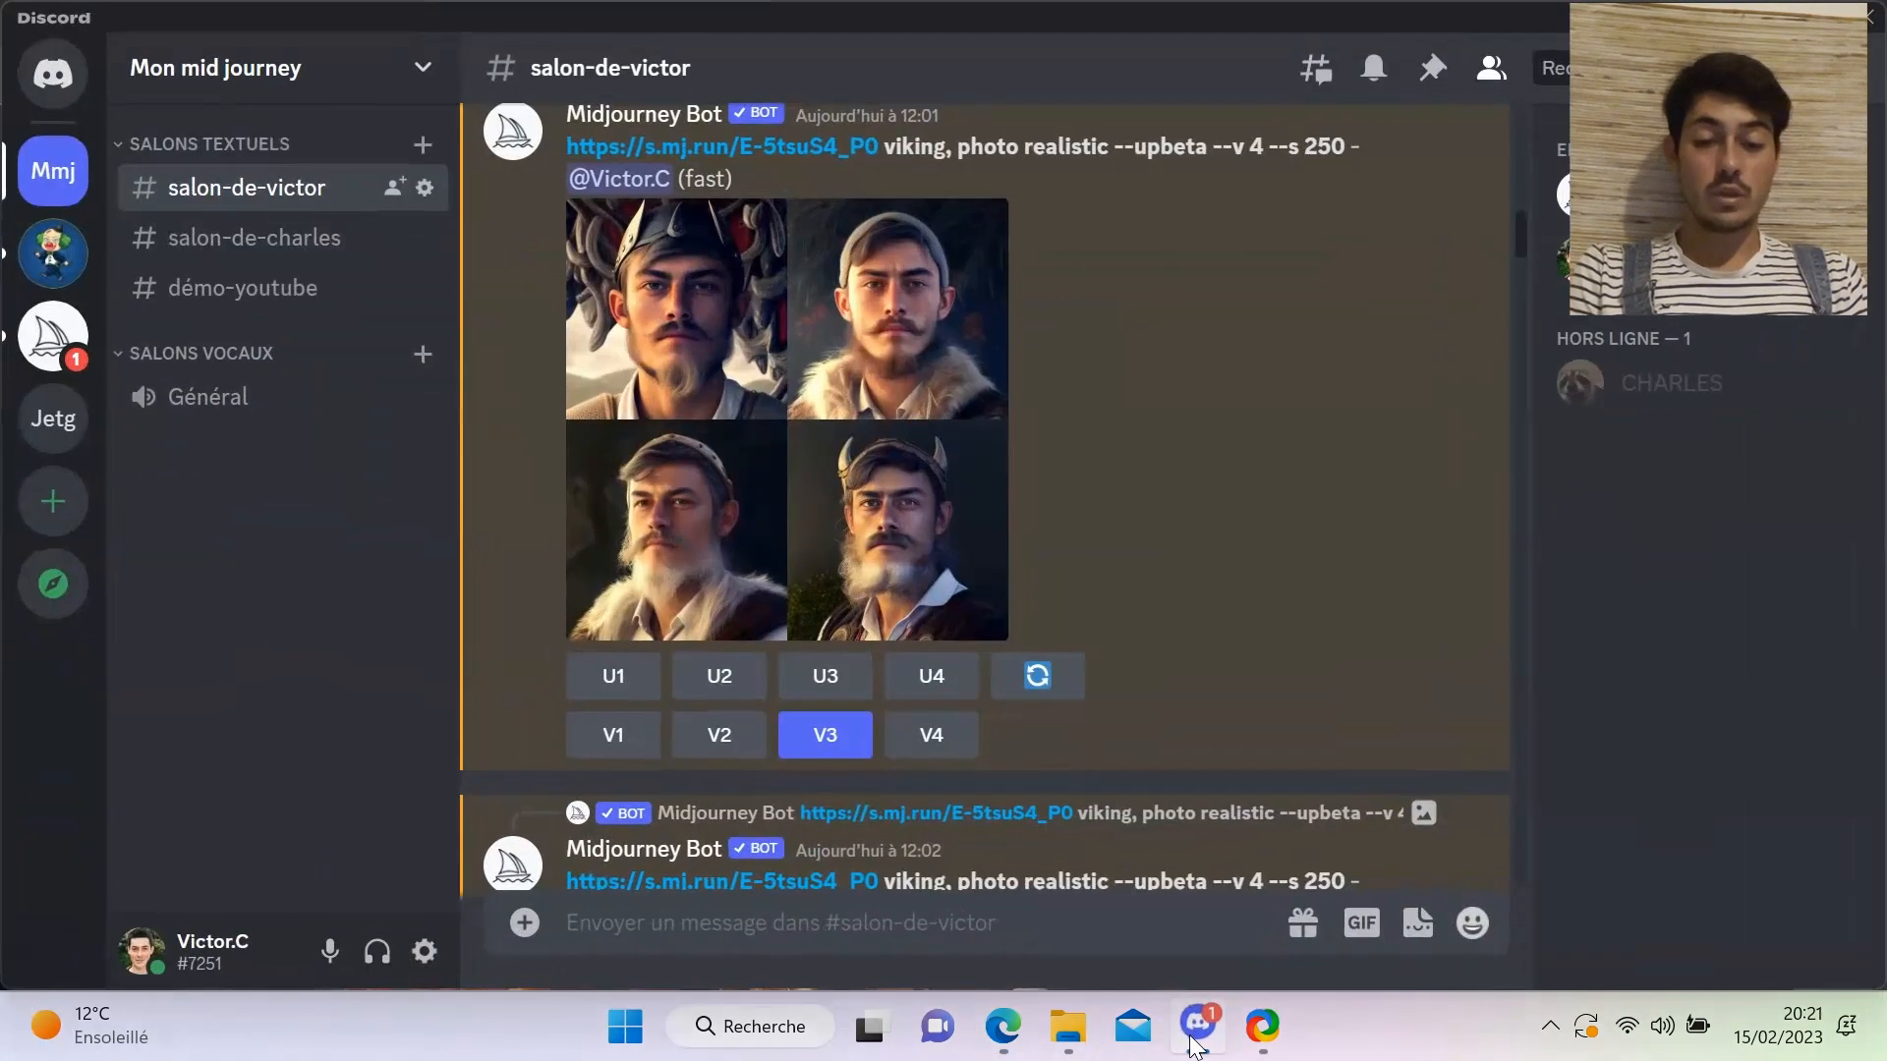
pyautogui.click(59, 339)
pyautogui.moveTo(355, 561)
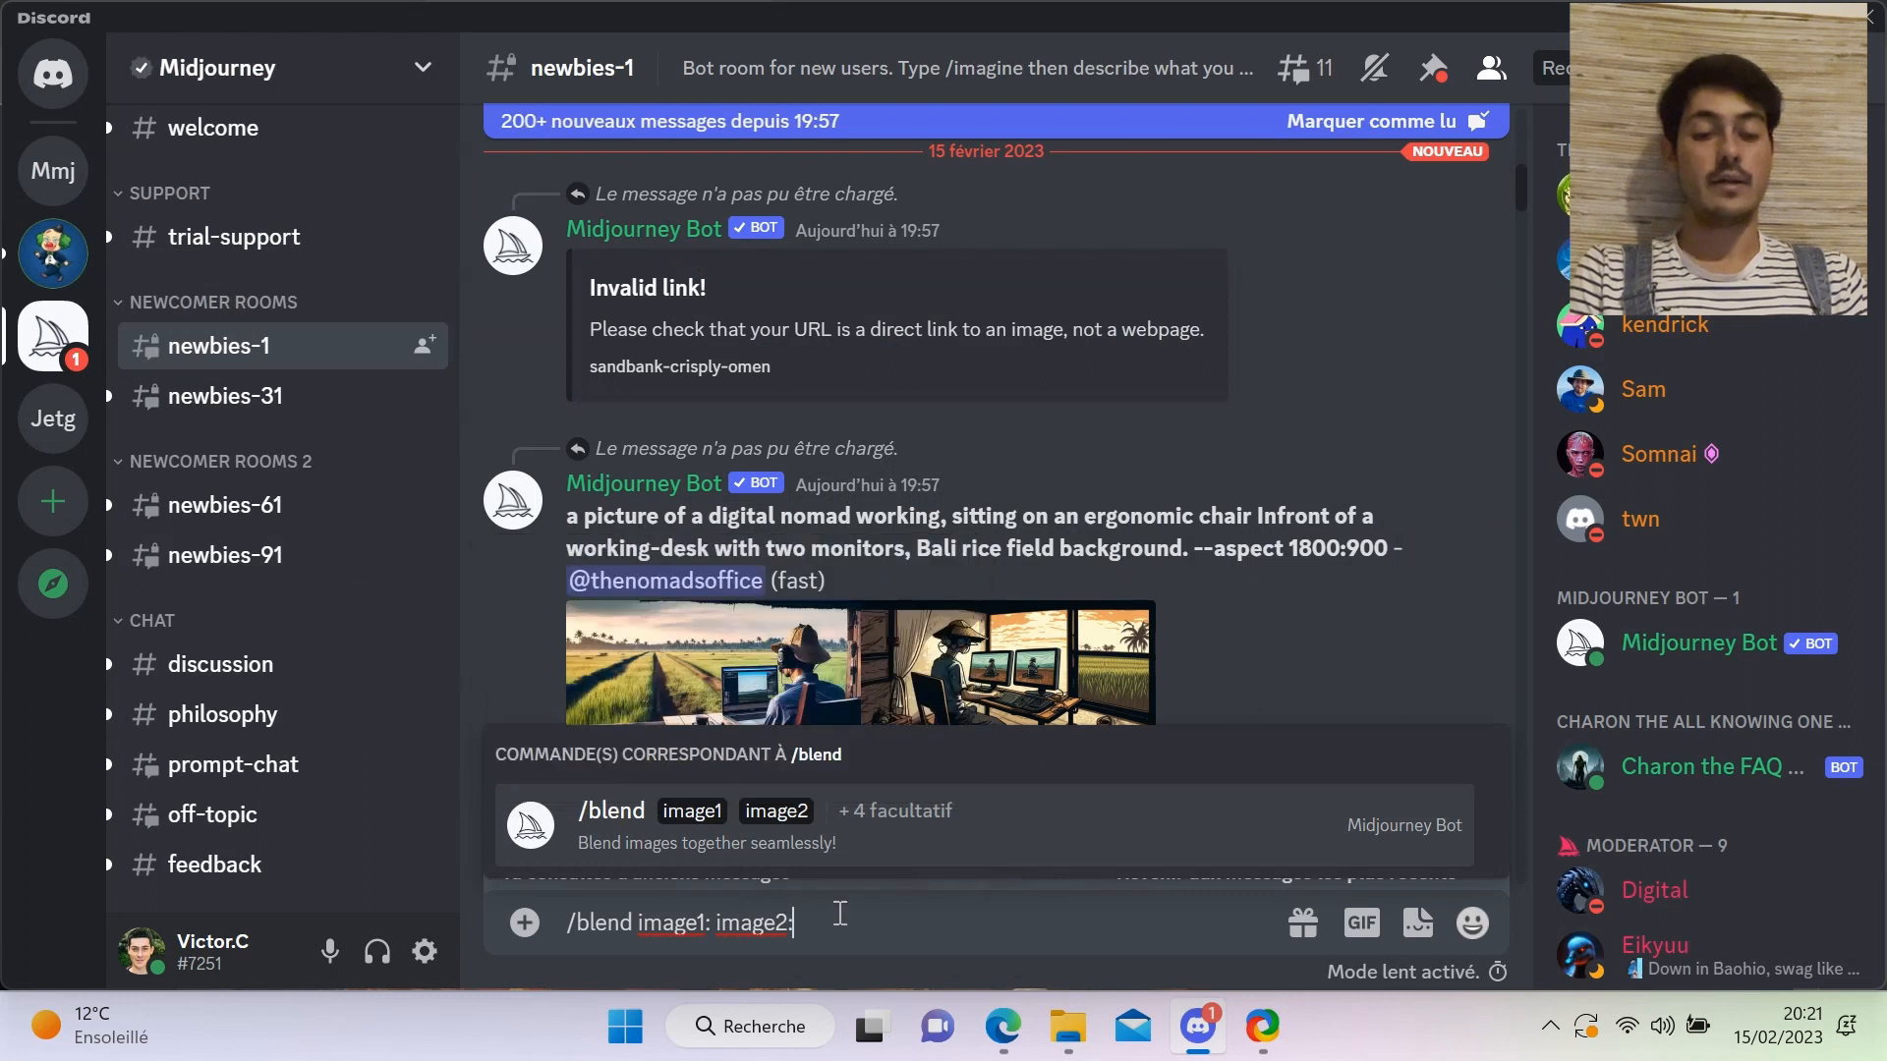
pyautogui.click(516, 873)
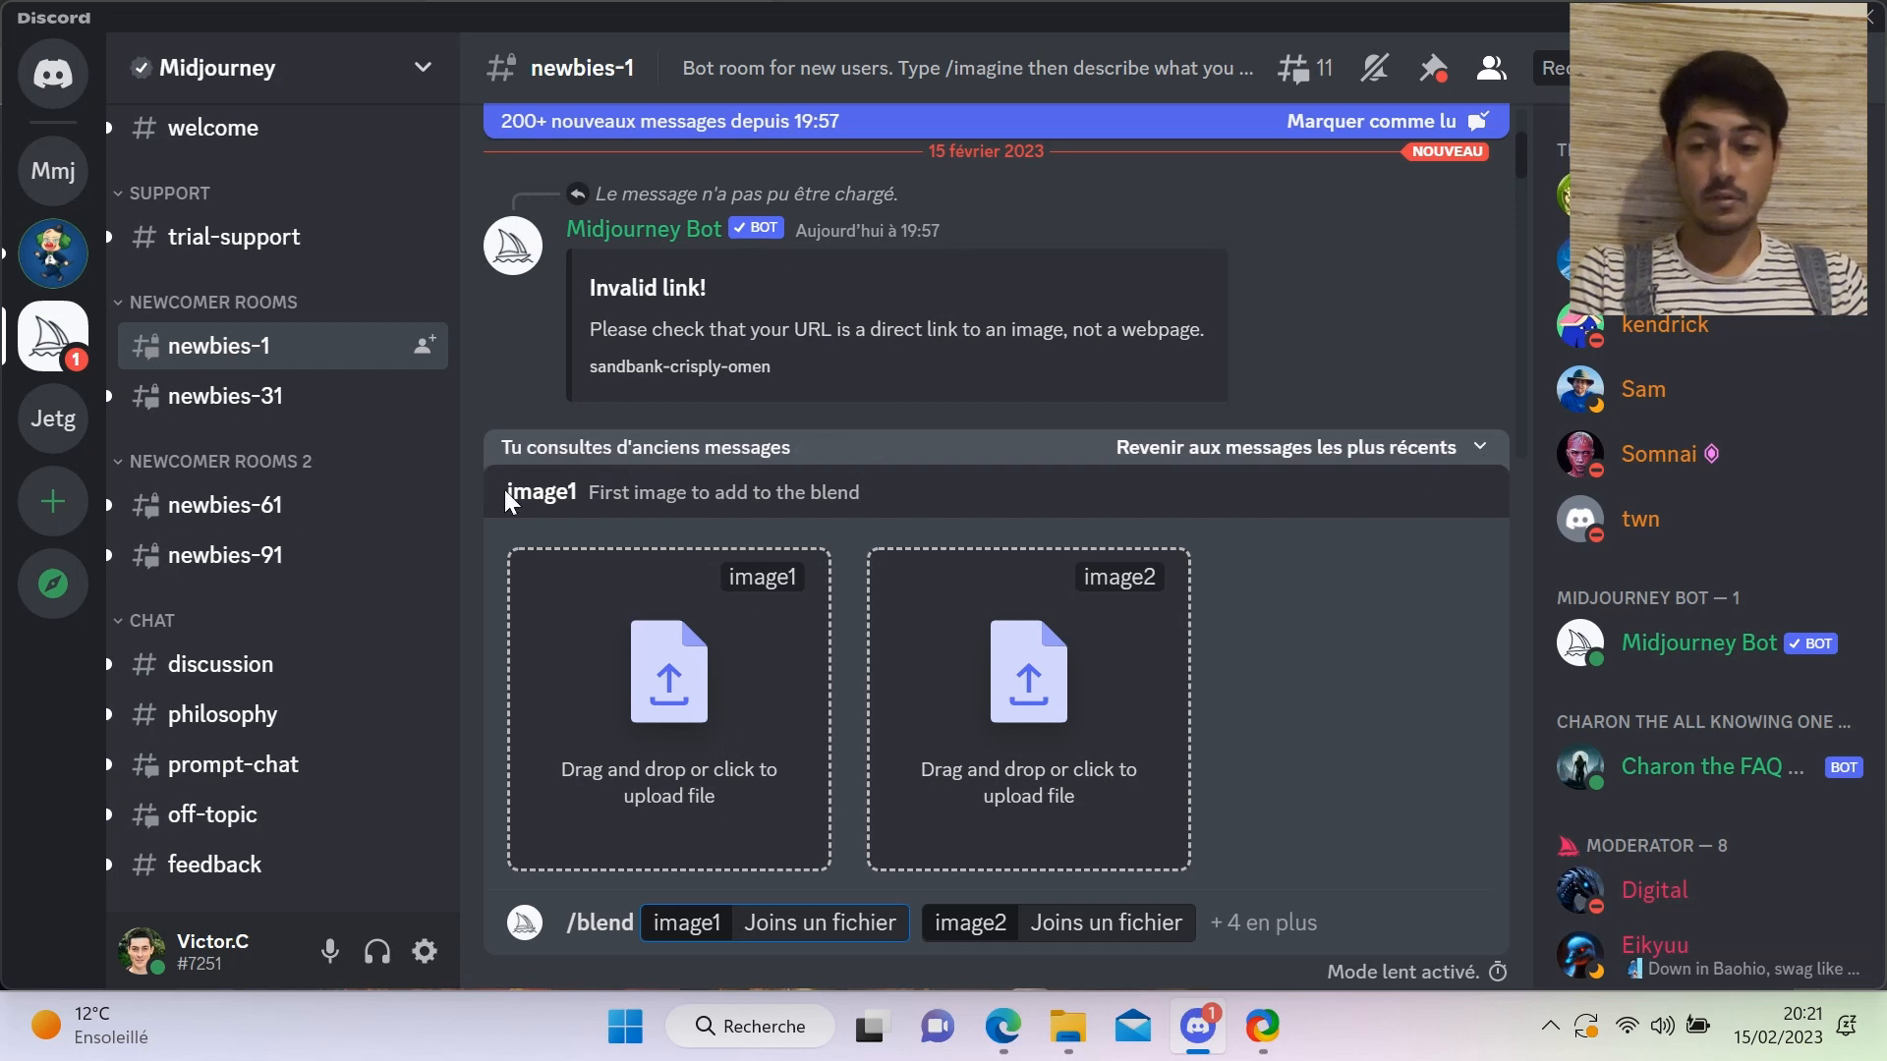
# - Open the newbies-31 channel and look through its generated images down to the most recent messages
pyautogui.click(225, 393)
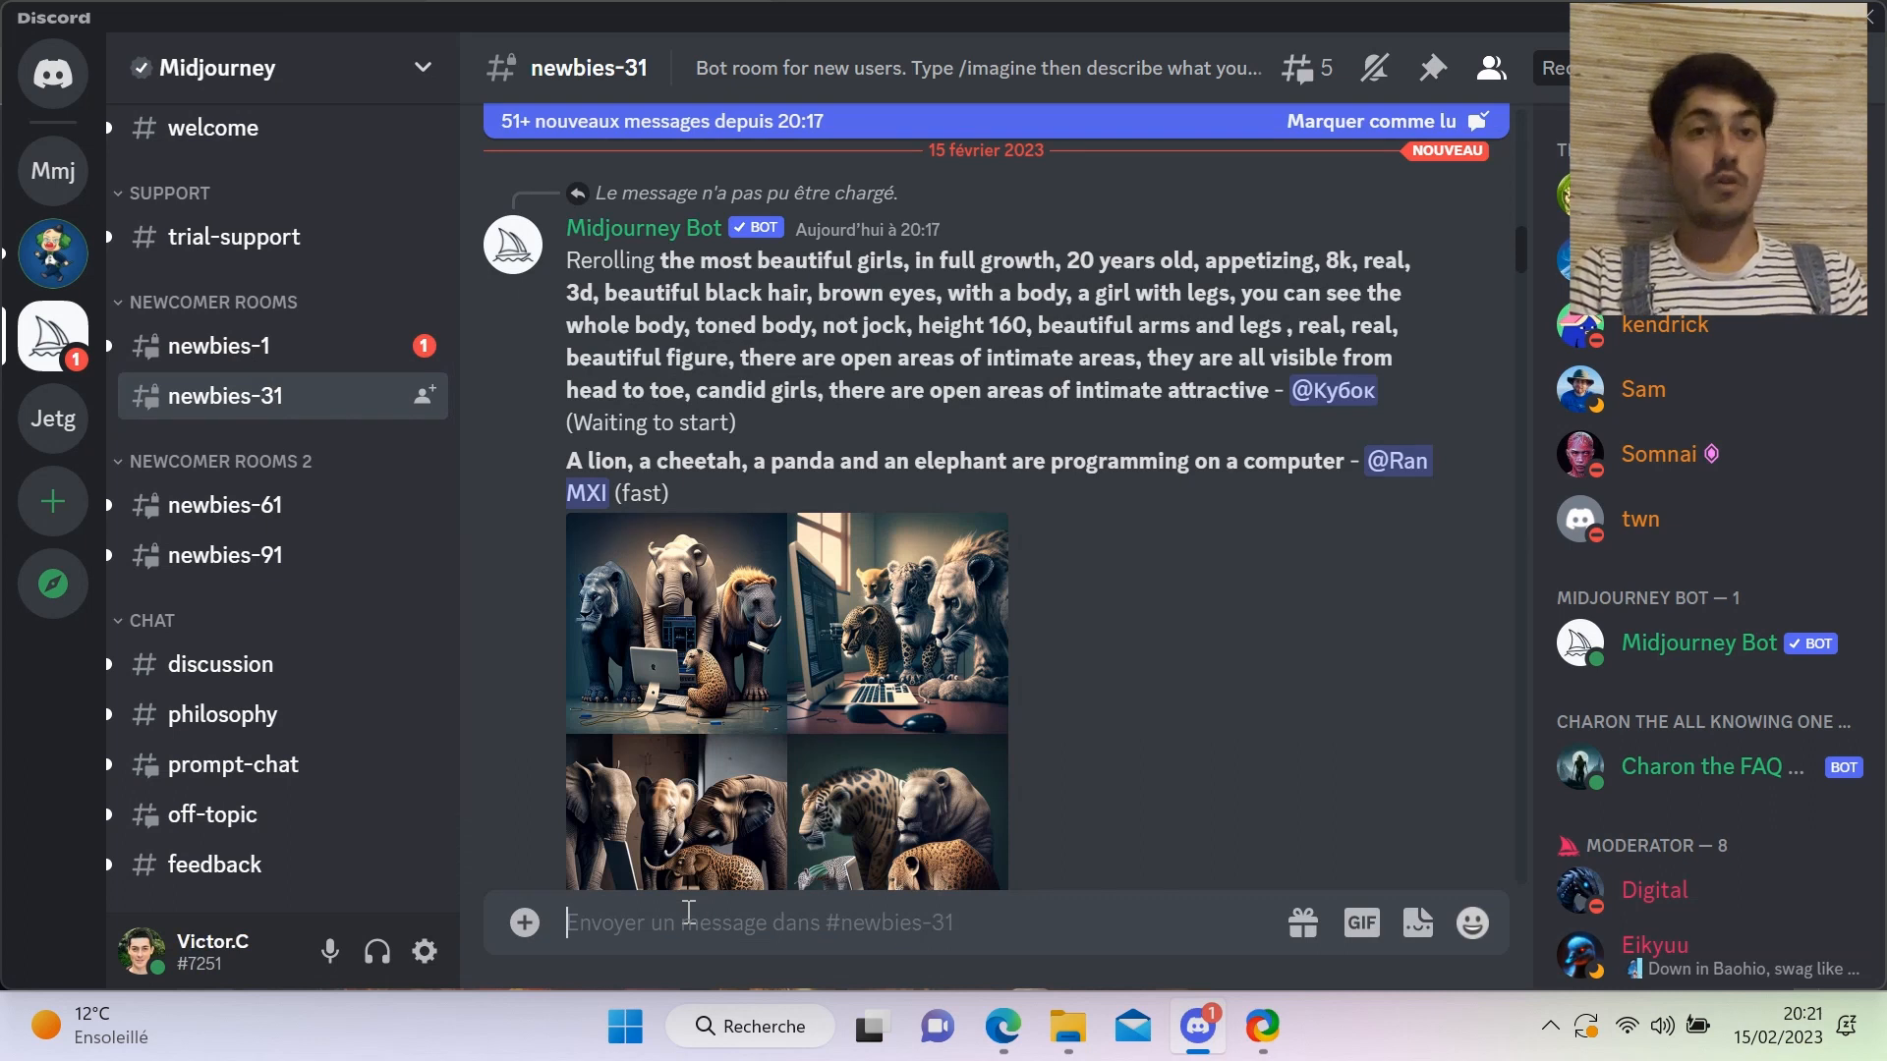
pyautogui.scroll(-5, 841, 590)
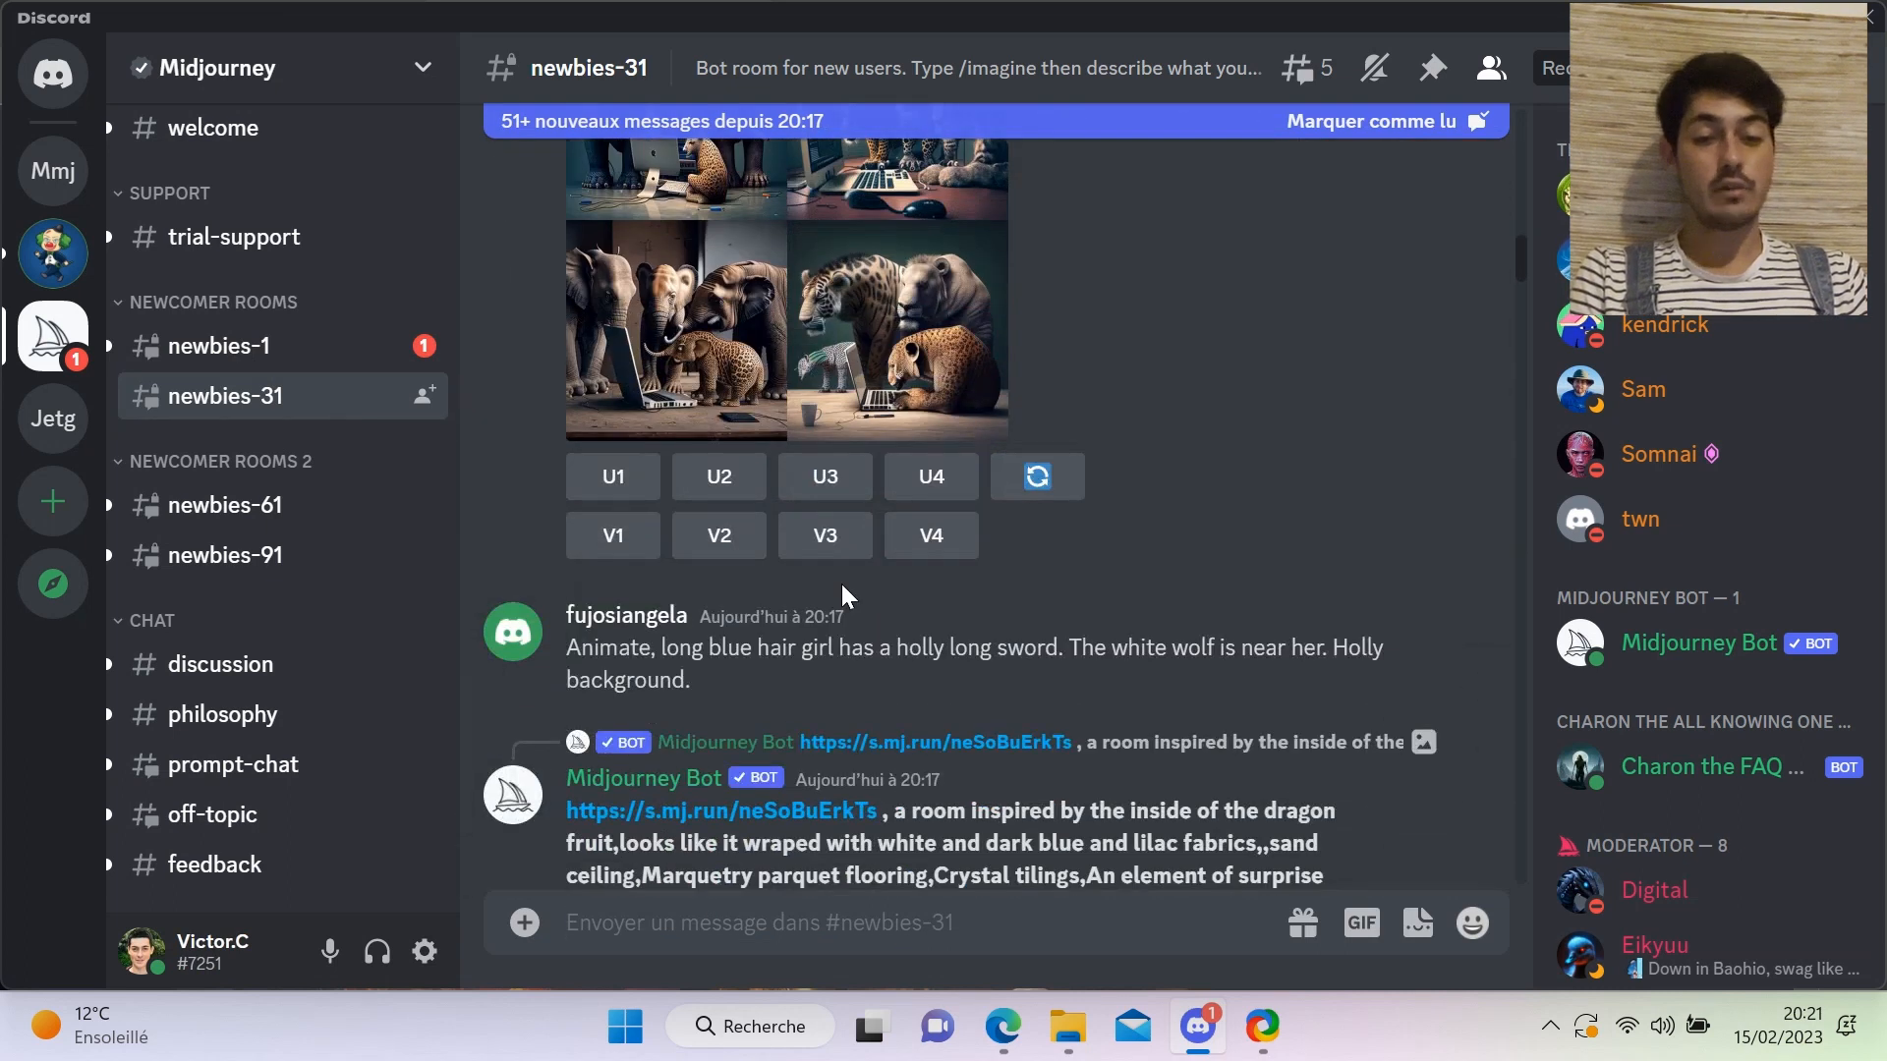
pyautogui.scroll(3, 841, 584)
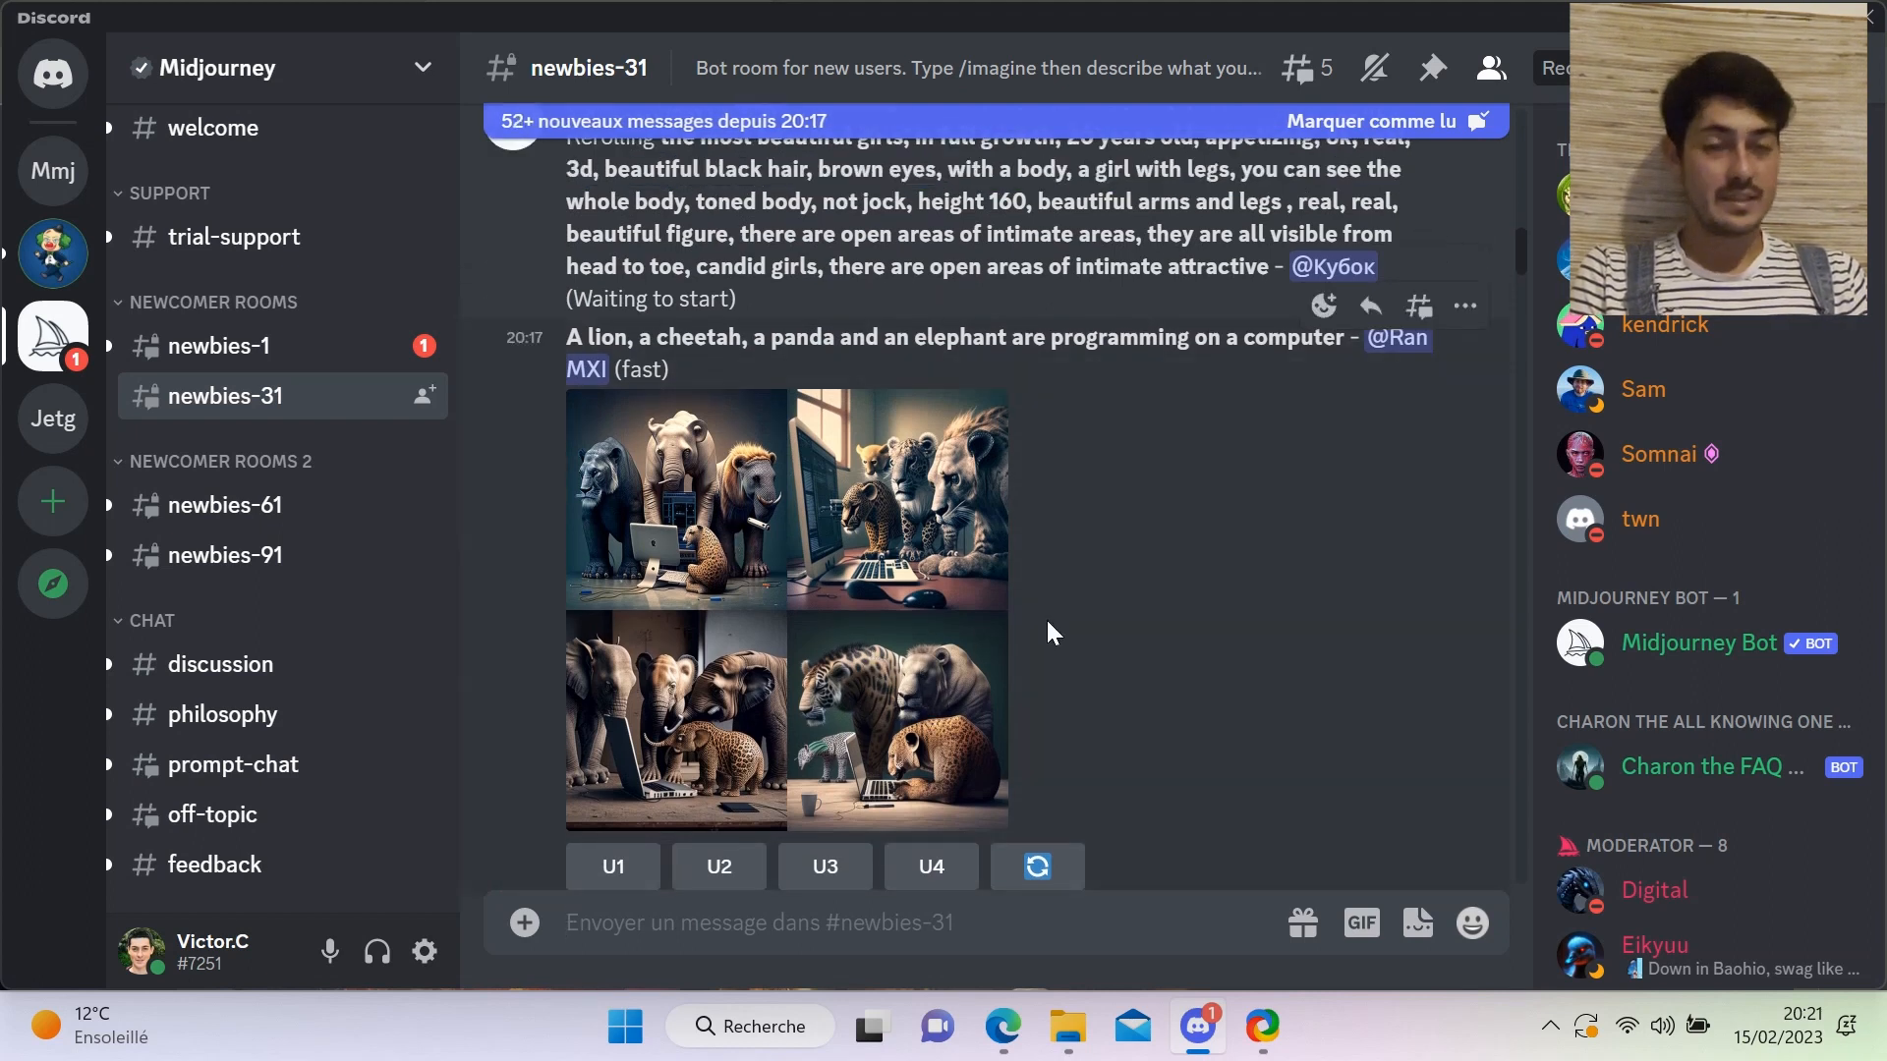
pyautogui.scroll(-10, 1046, 617)
pyautogui.scroll(-10, 1047, 621)
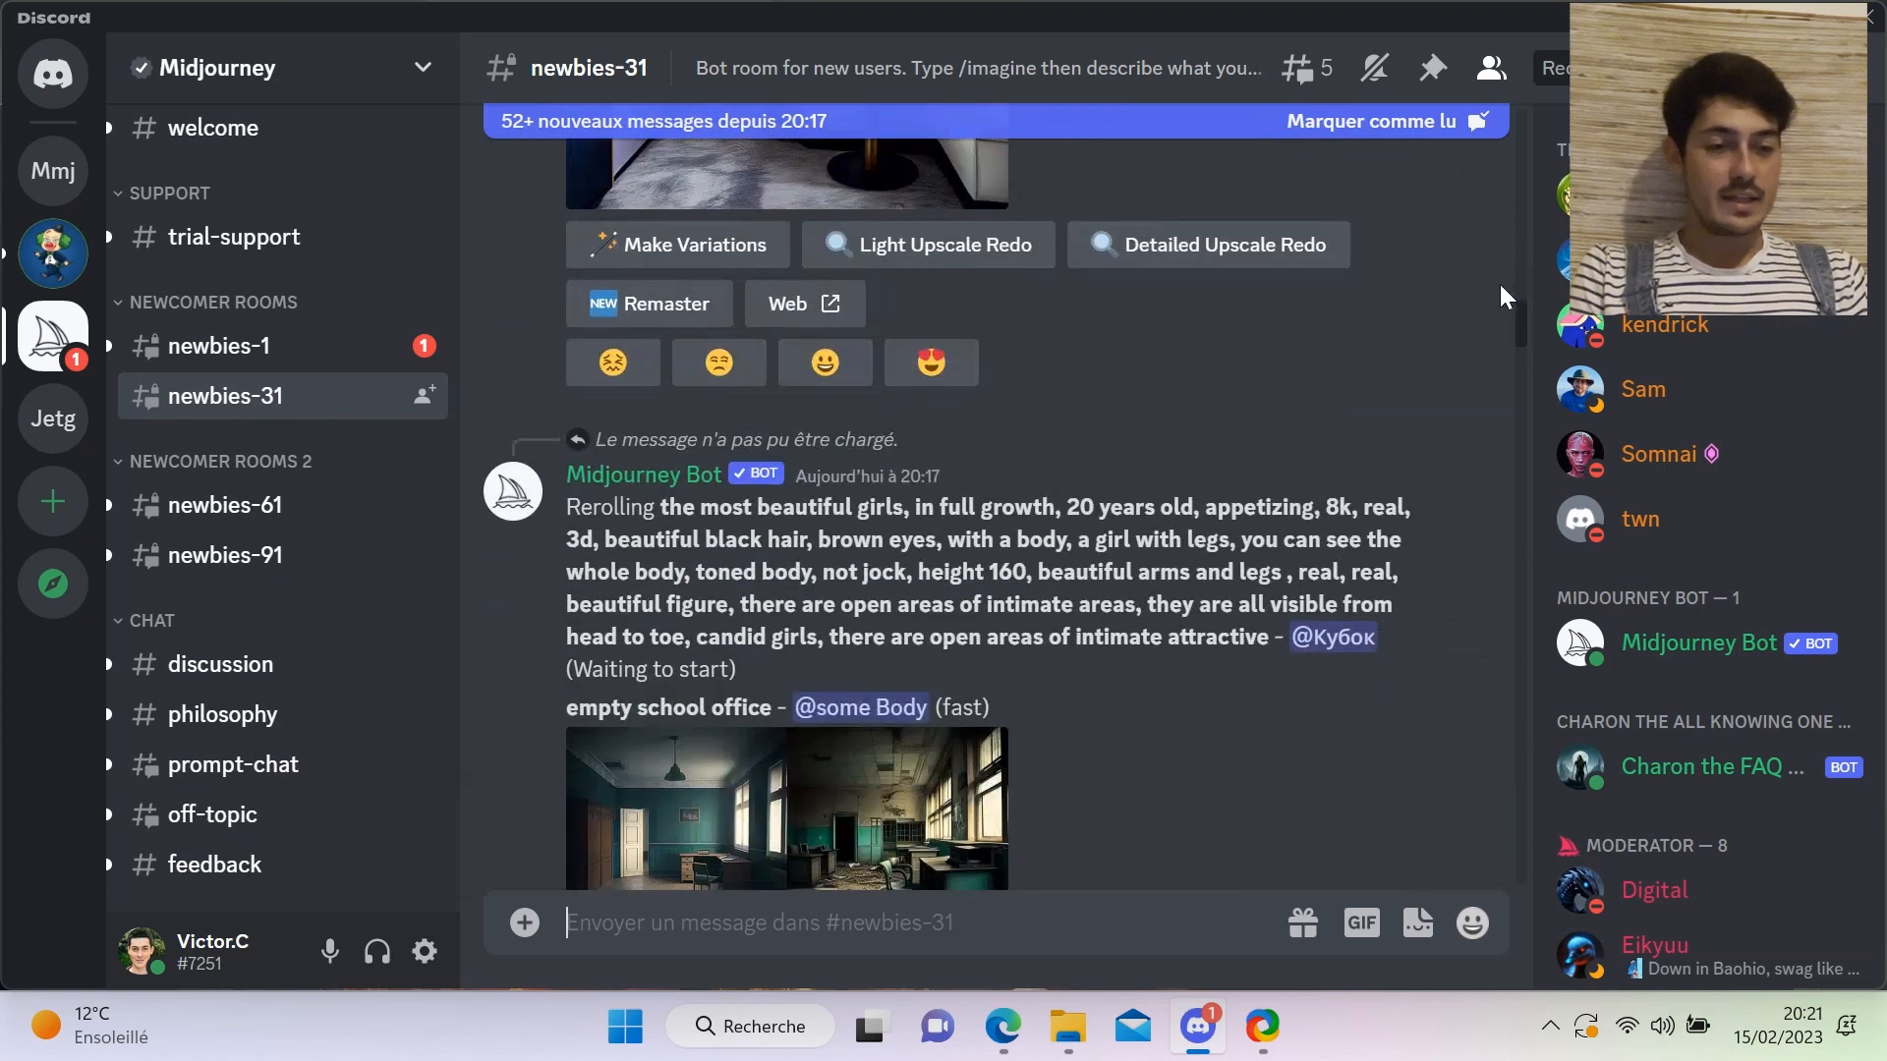
pyautogui.moveTo(1519, 327); pyautogui.dragTo(1519, 860)
# - Start an /imagine command in the newbies-31 channel, with its prompt field left empty
pyautogui.moveTo(237, 369)
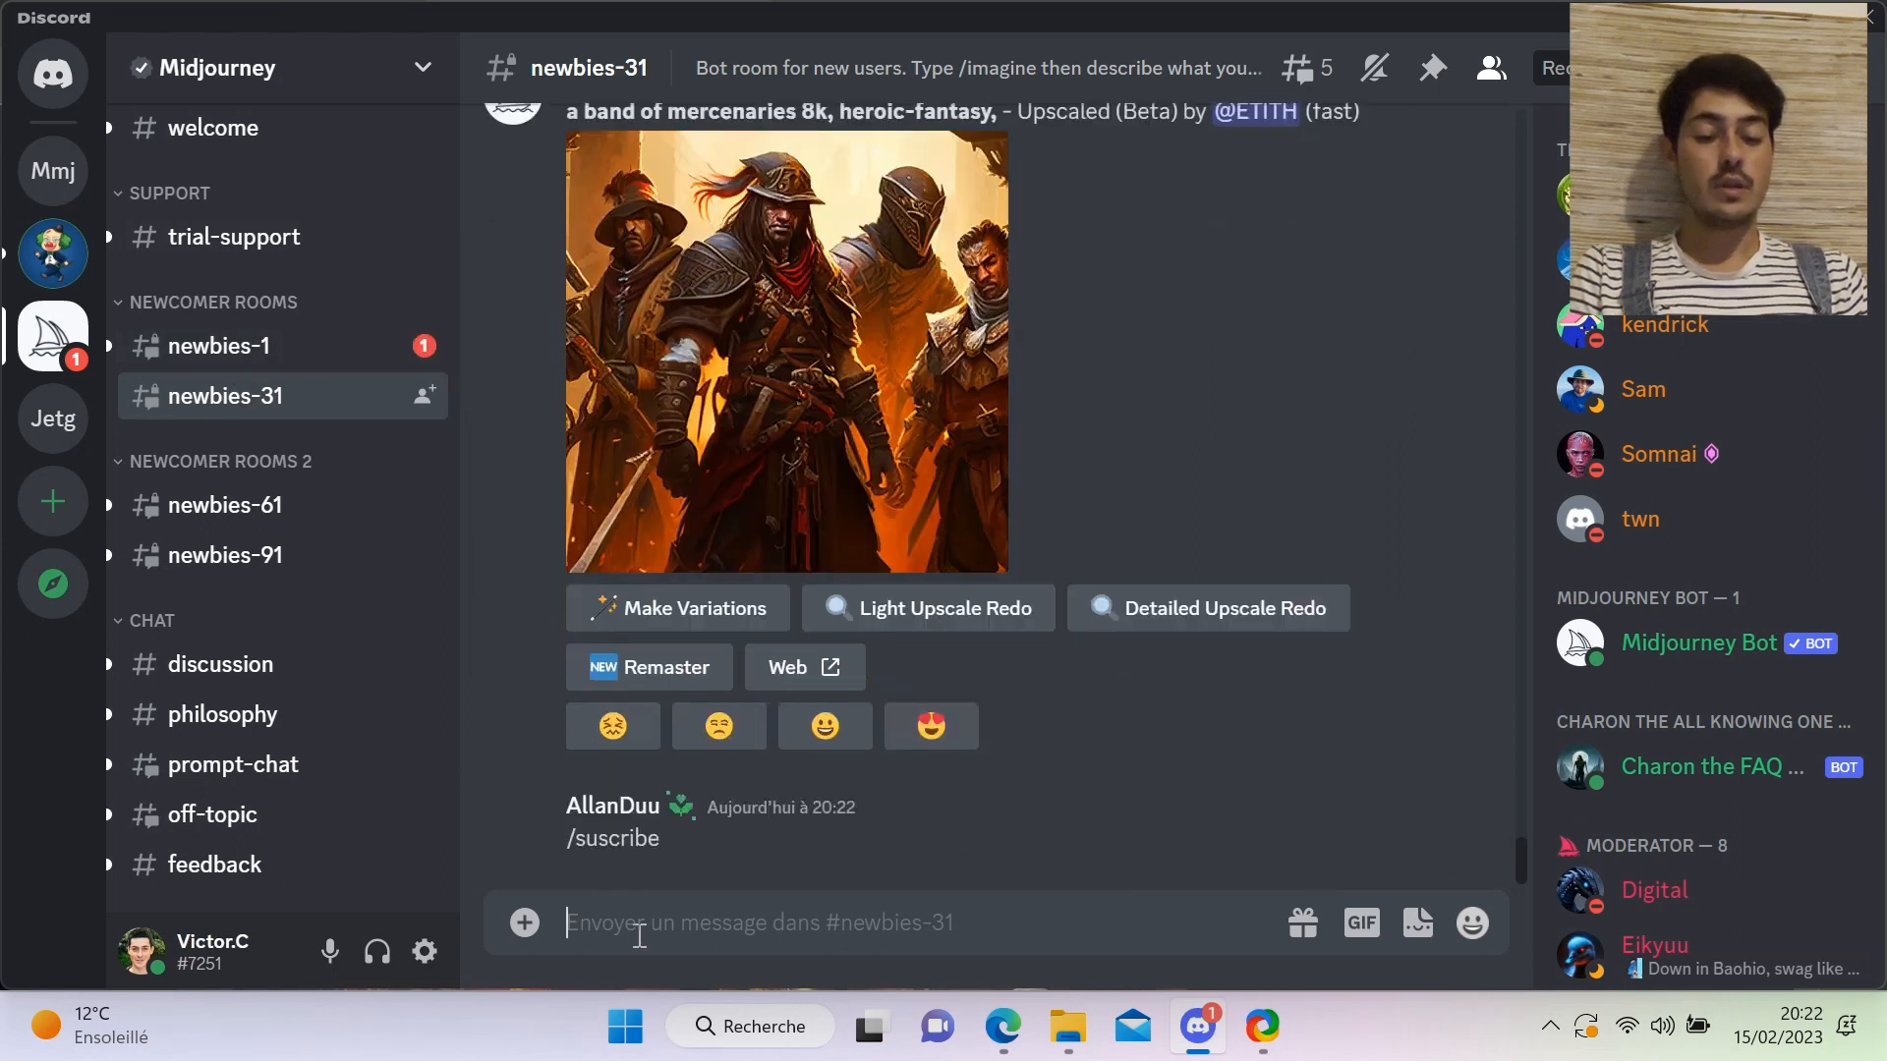
pyautogui.write('/im')
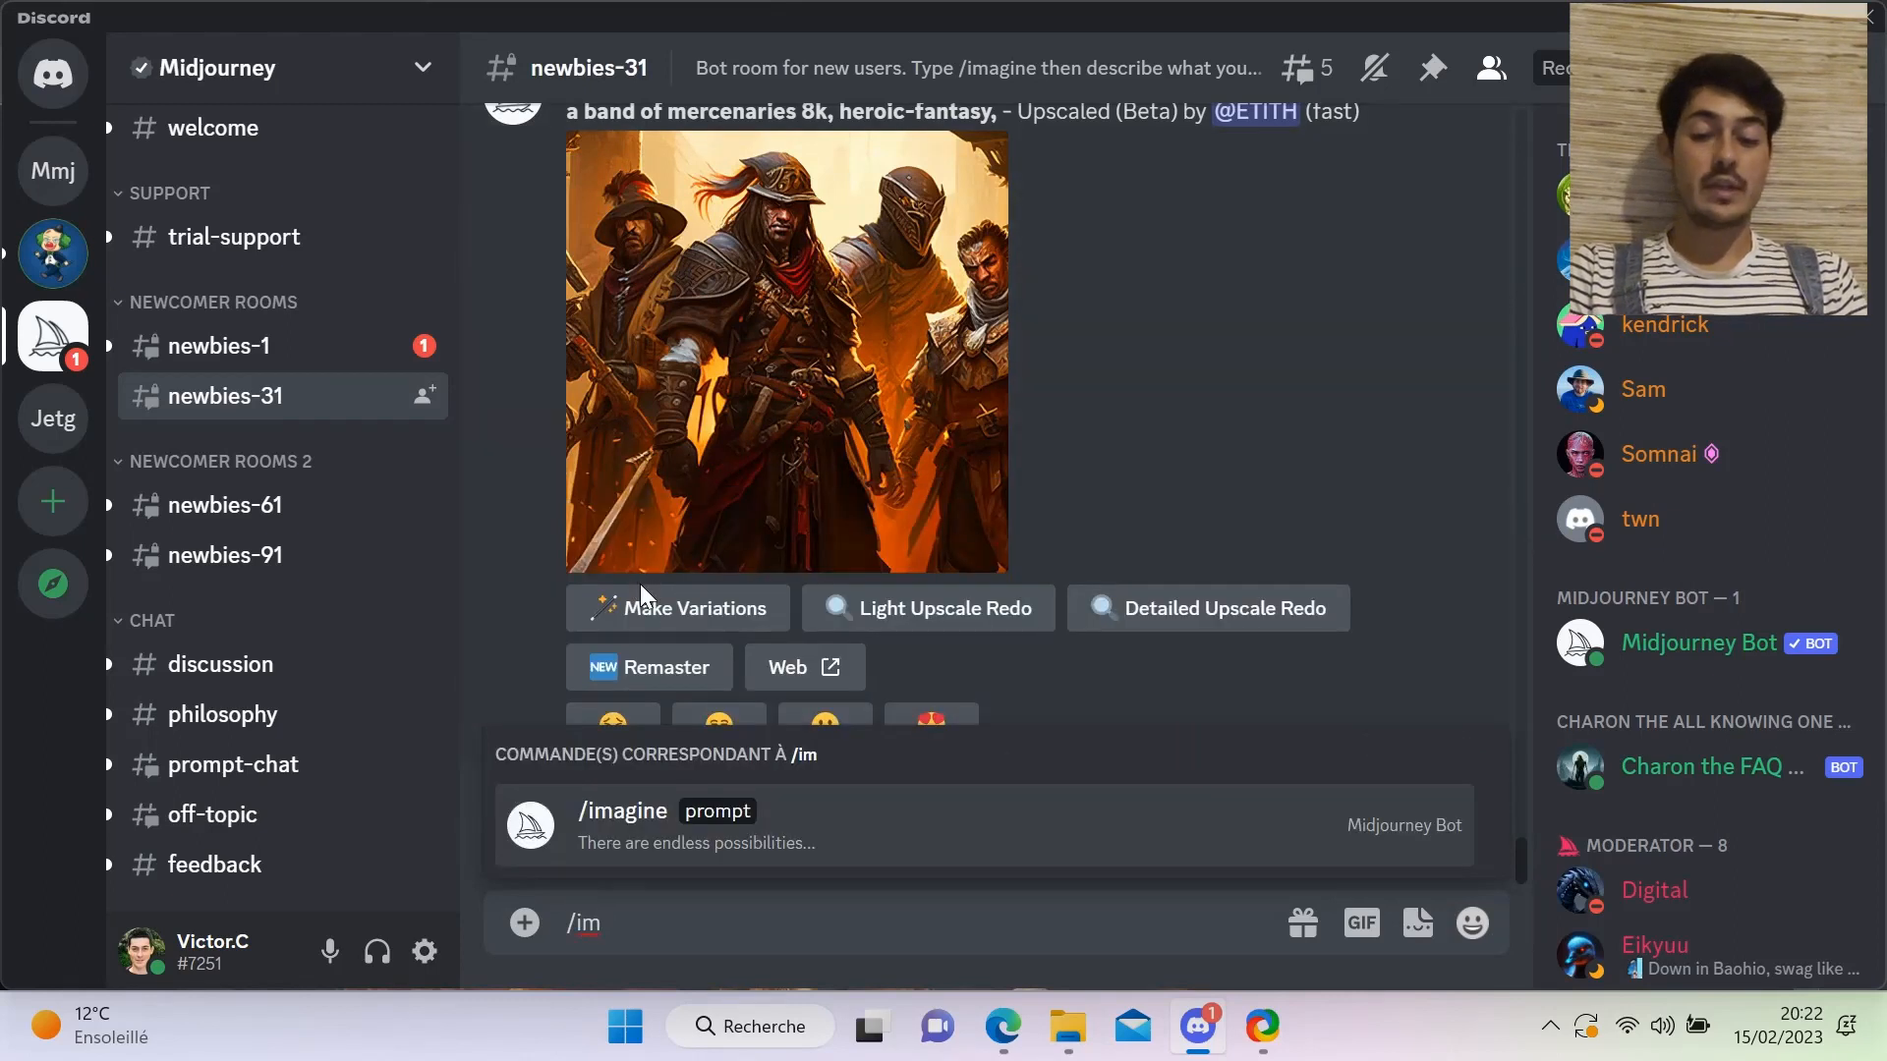
pyautogui.click(727, 830)
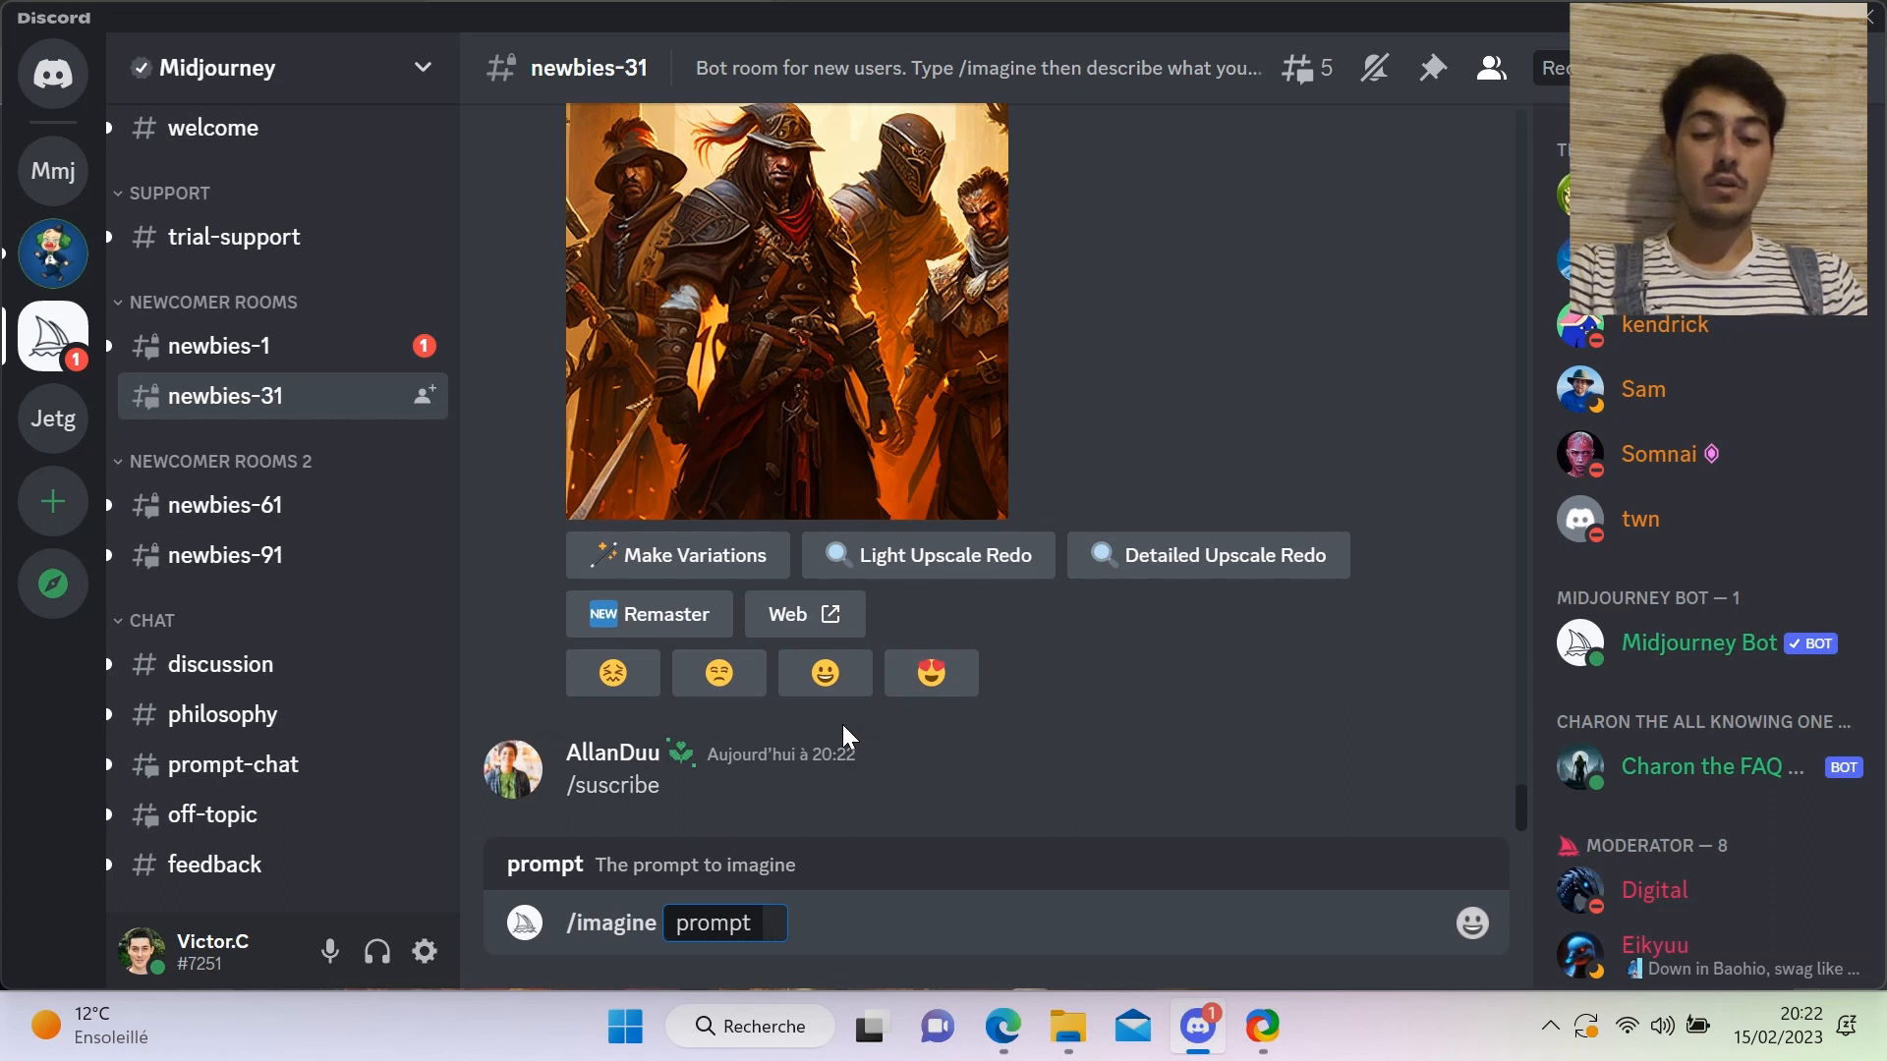
# - Examine the prompt "a band of mercenaries 8k, heroic-fantasy" and the generated images posted above it
pyautogui.scroll(2, 957, 462)
pyautogui.scroll(1, 958, 460)
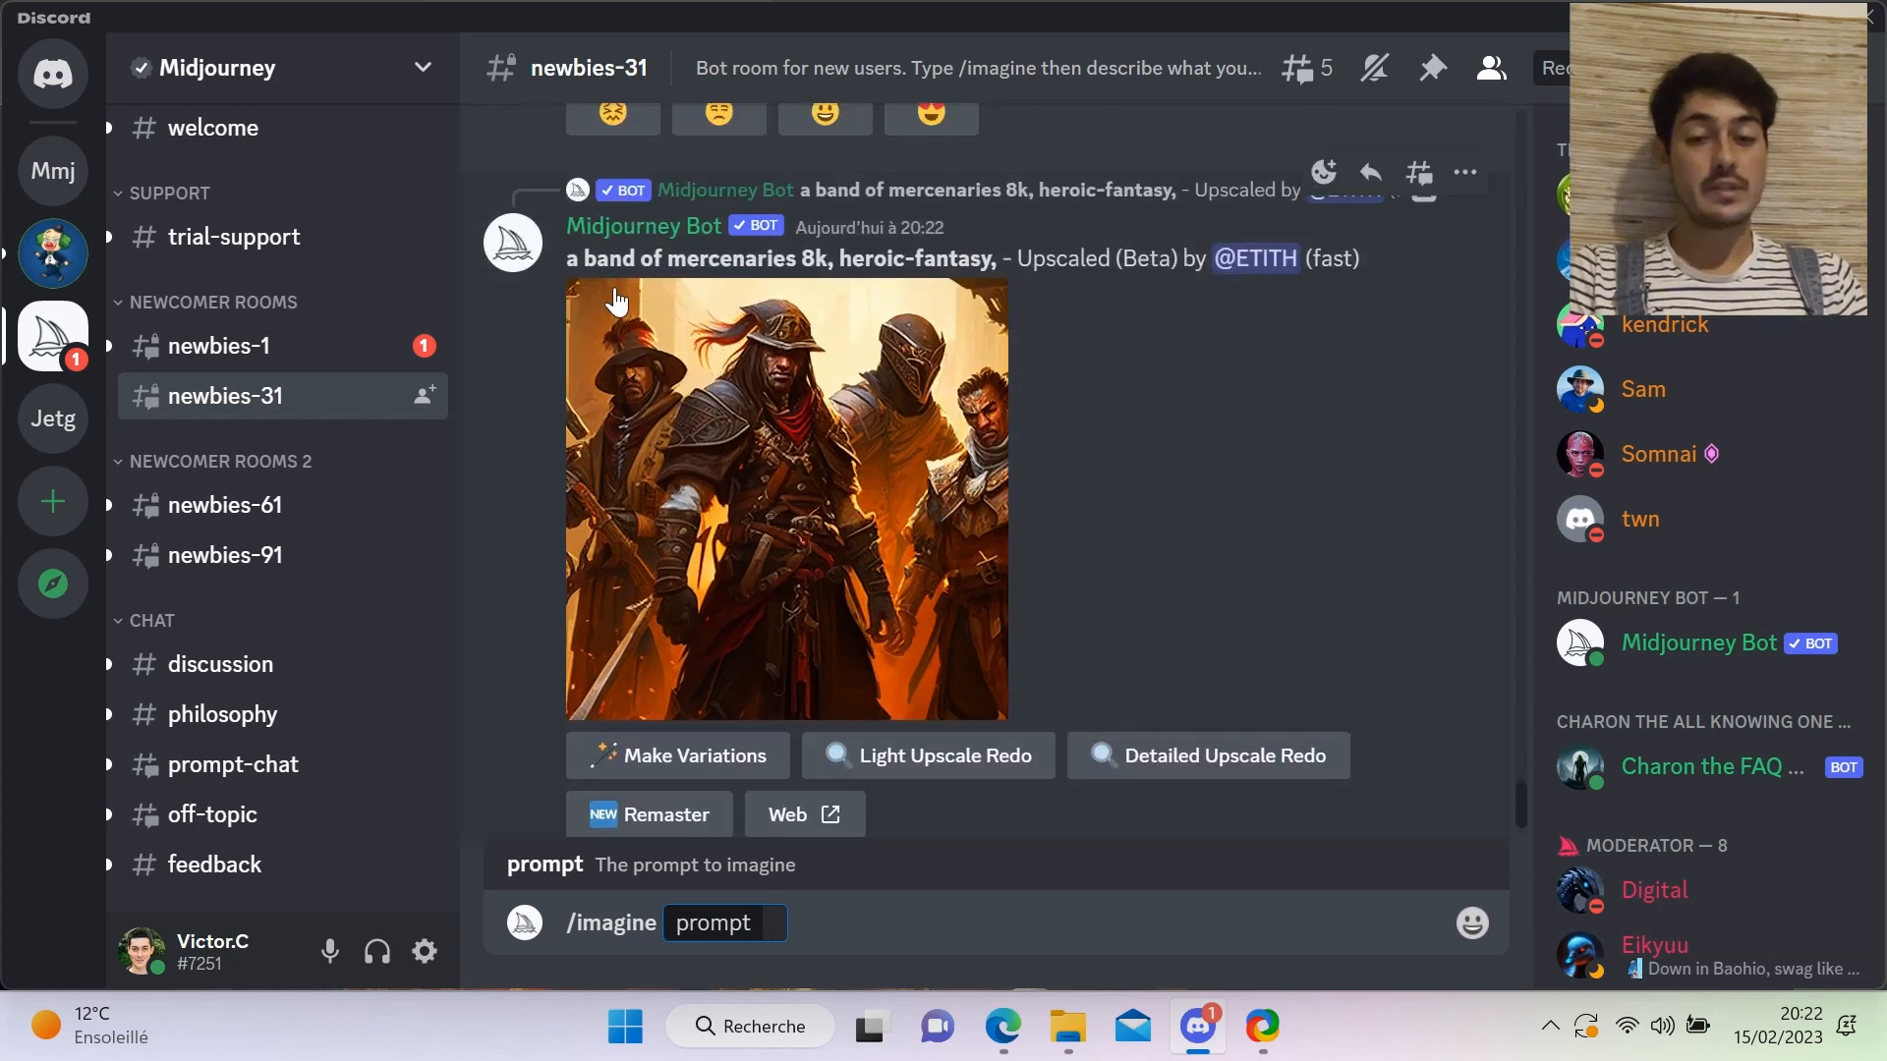
pyautogui.moveTo(567, 265); pyautogui.dragTo(991, 248)
pyautogui.click(1049, 309)
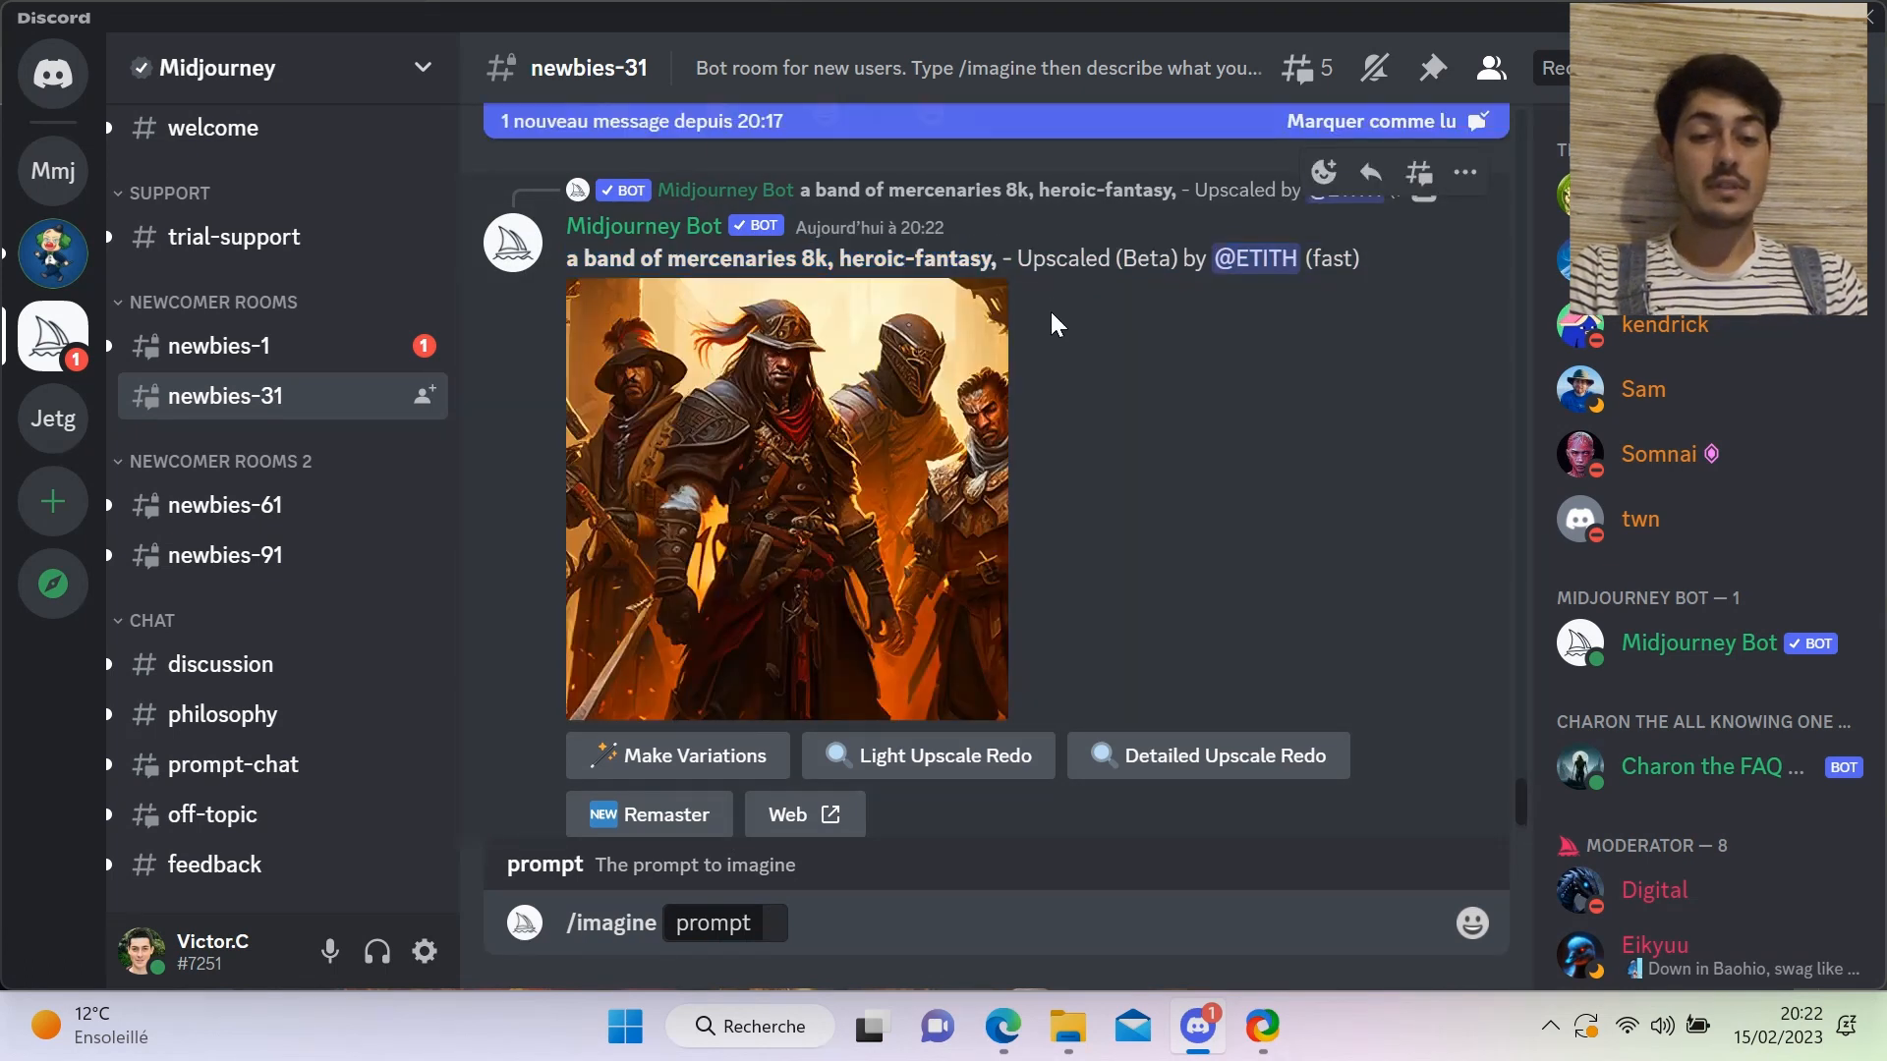
pyautogui.scroll(6, 1124, 338)
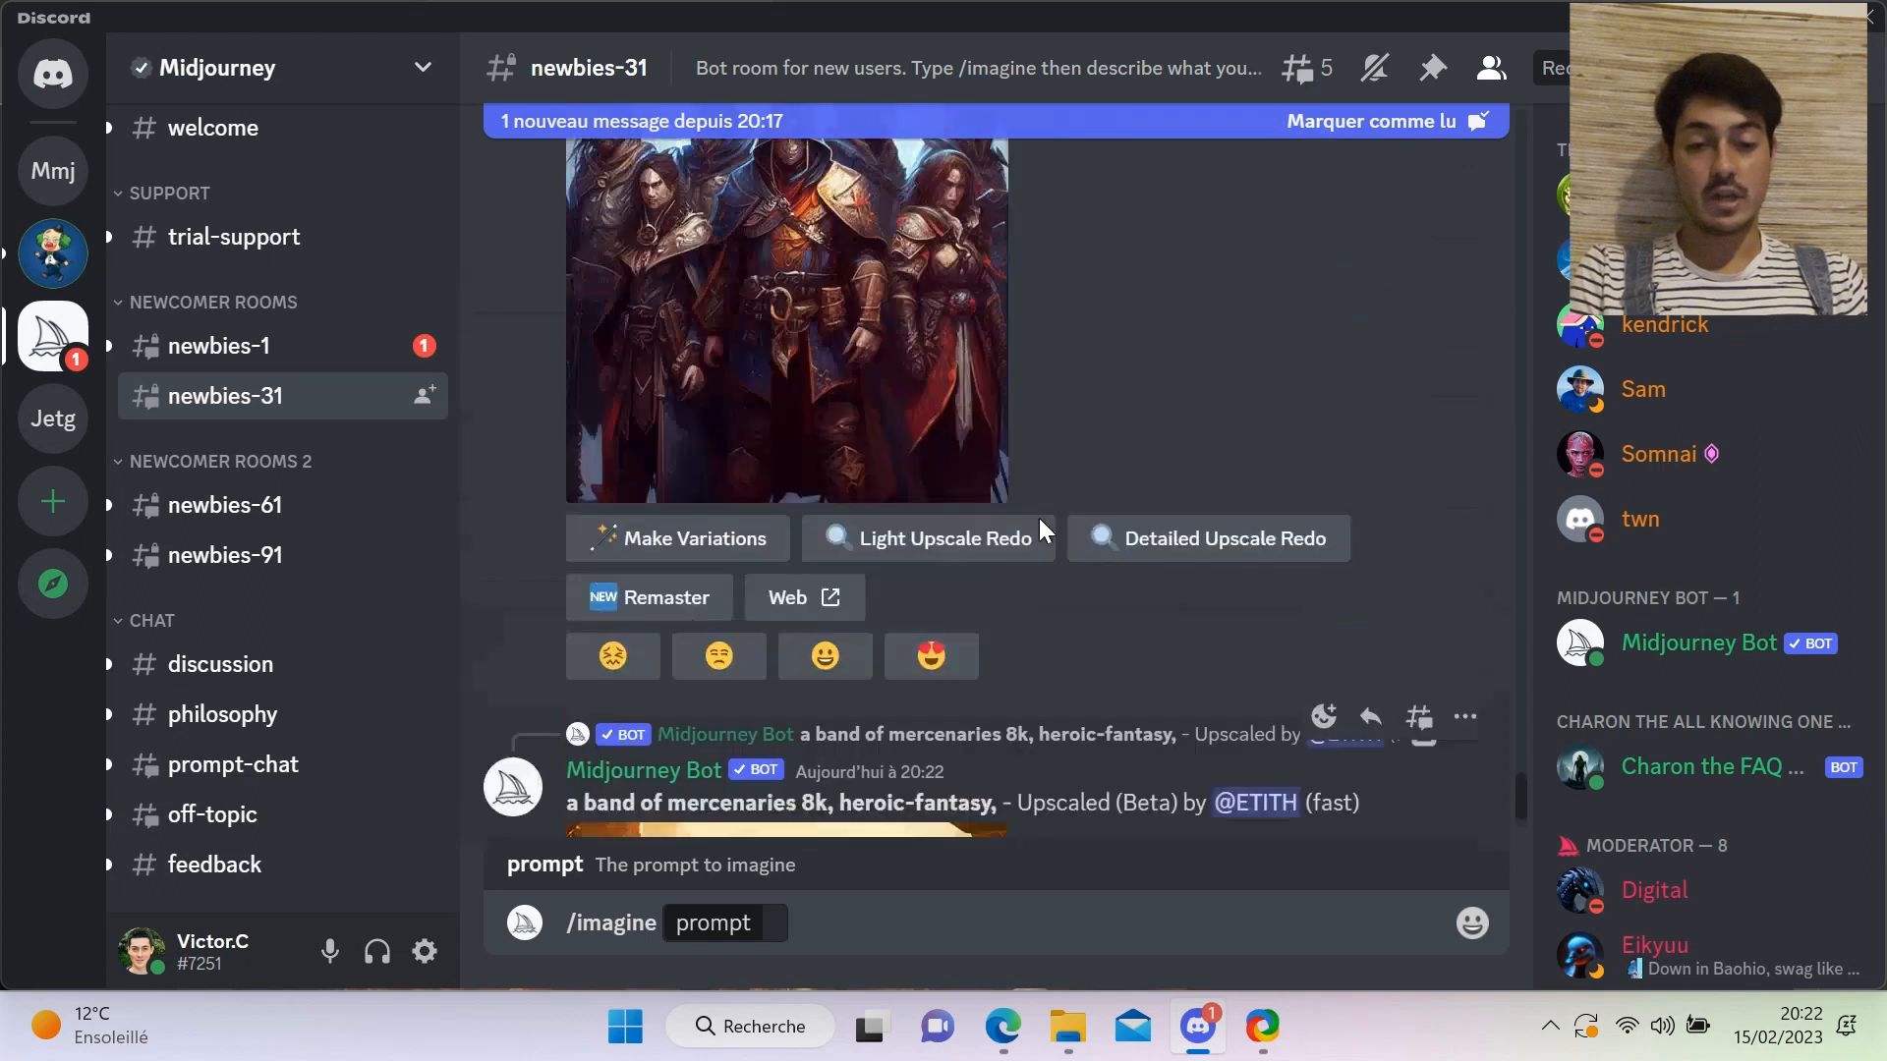
pyautogui.scroll(5, 1032, 442)
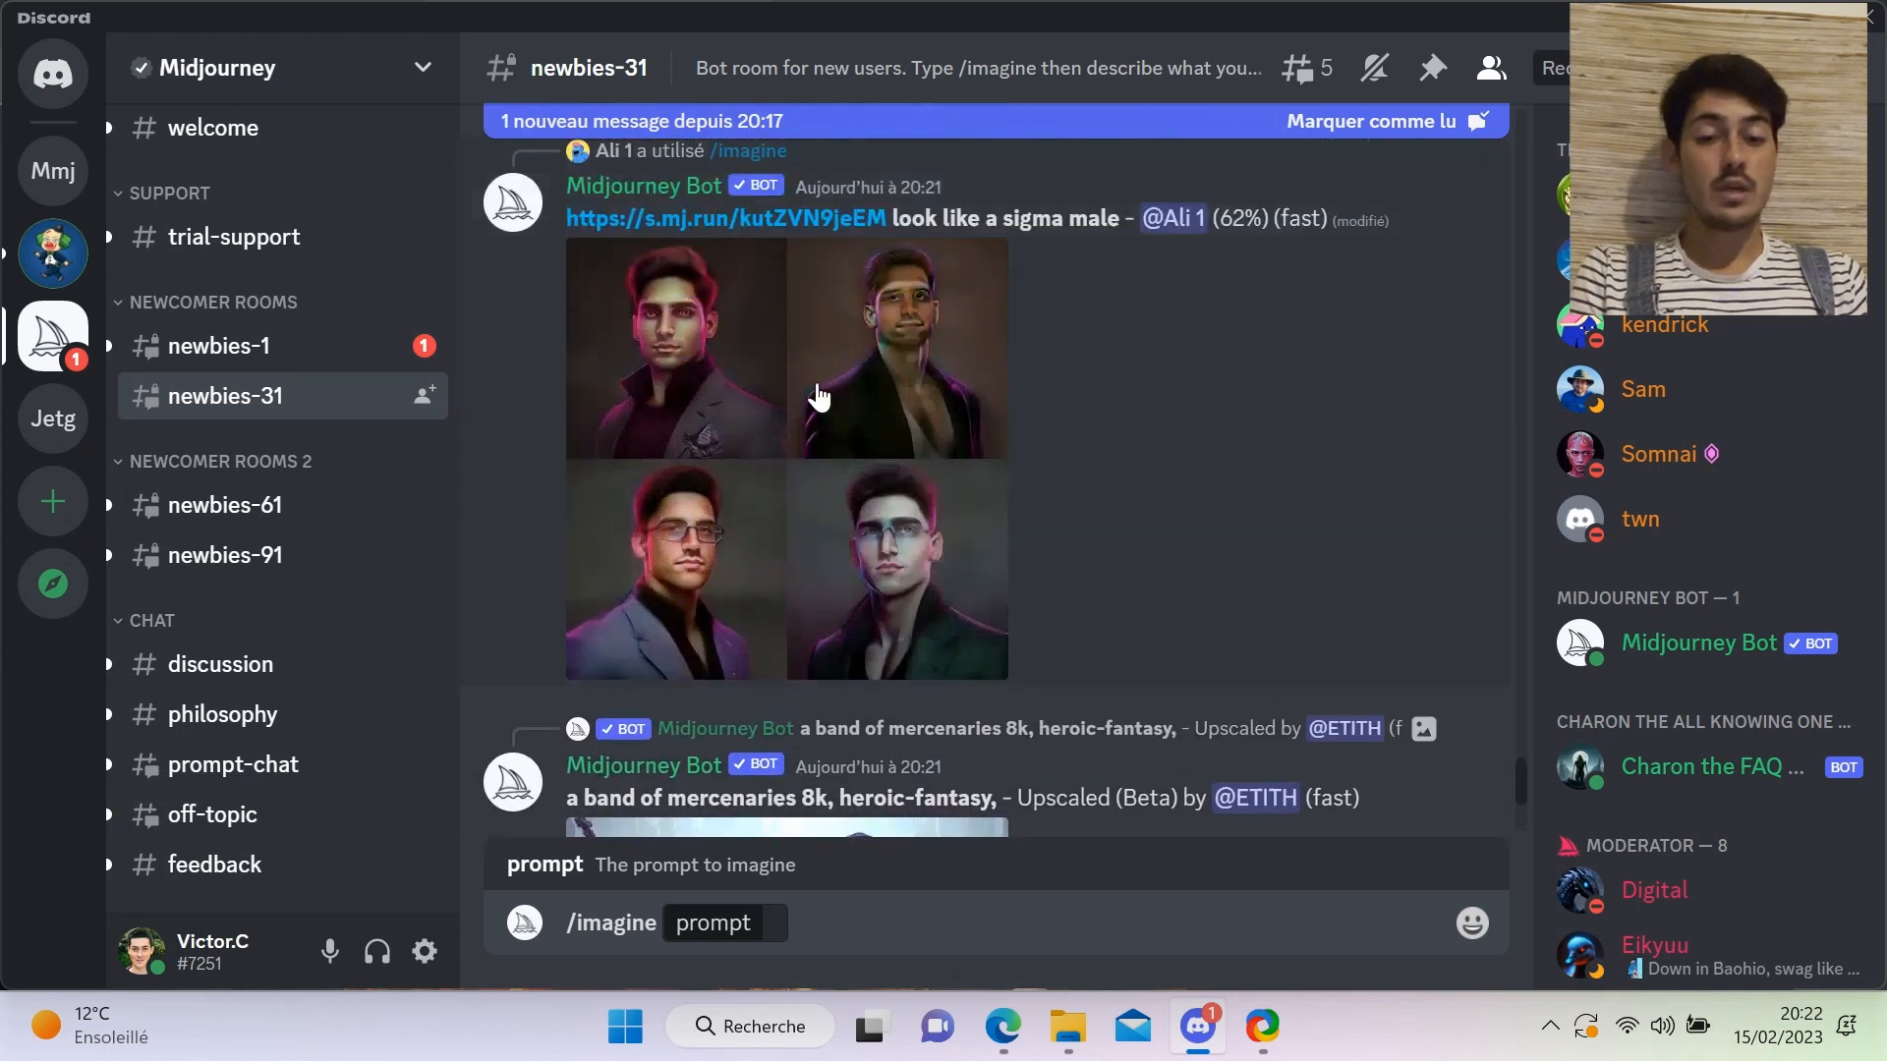
# - Look back through the earlier prompts and generated images in the newbies-31 channel, up to the yellow metro train grid
pyautogui.scroll(6, 904, 339)
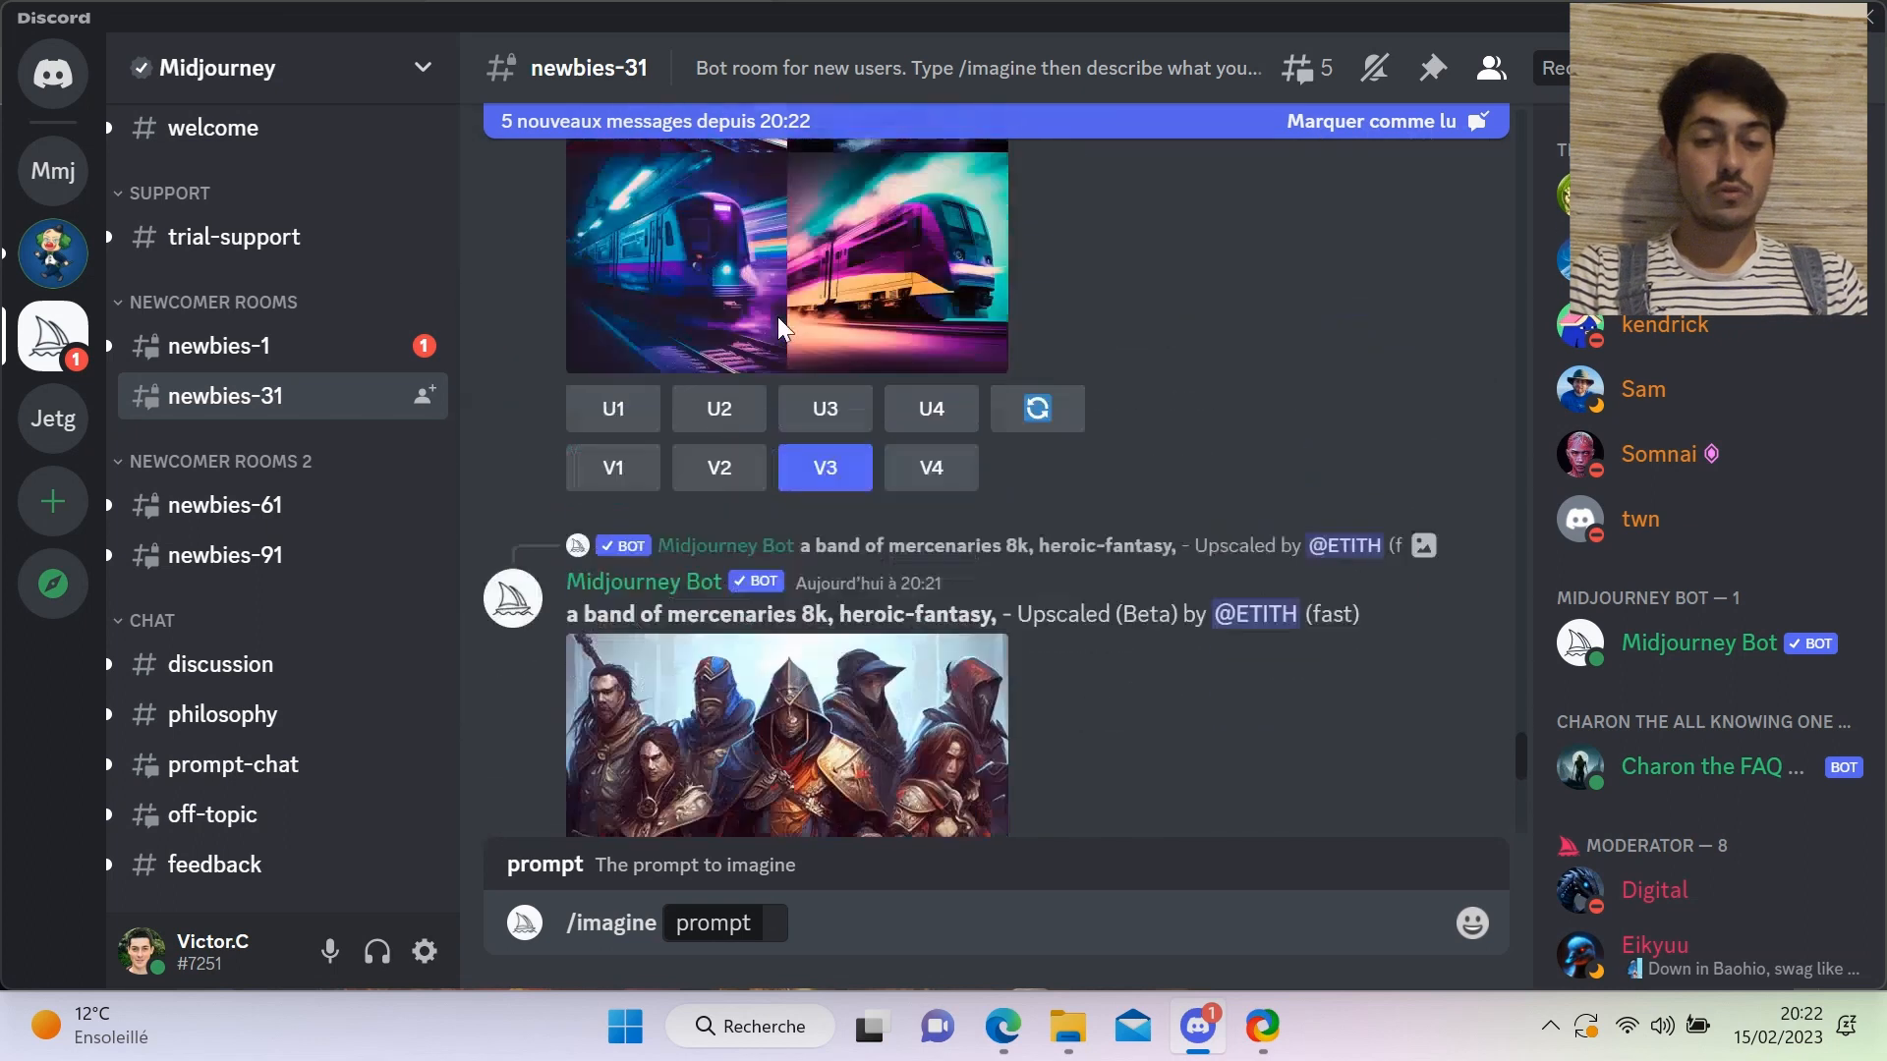
pyautogui.scroll(5, 777, 319)
pyautogui.scroll(15, 776, 315)
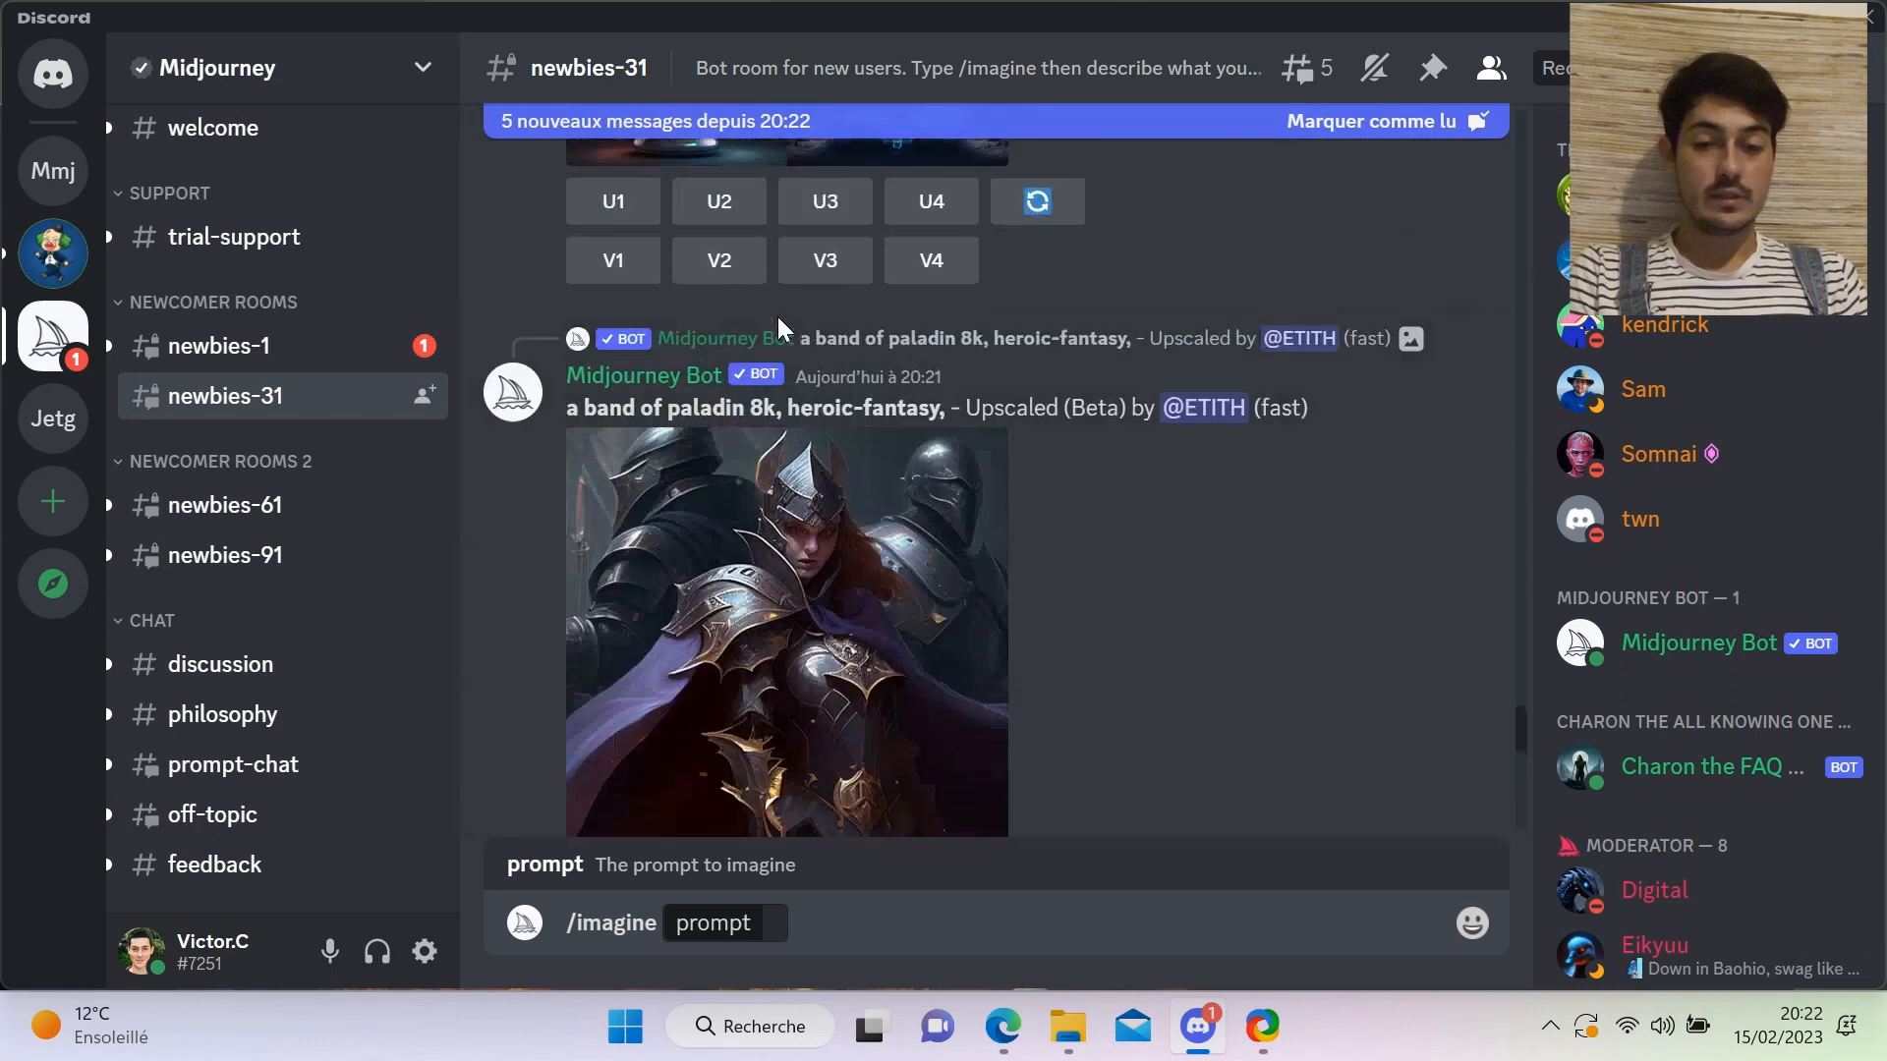
pyautogui.scroll(15, 777, 315)
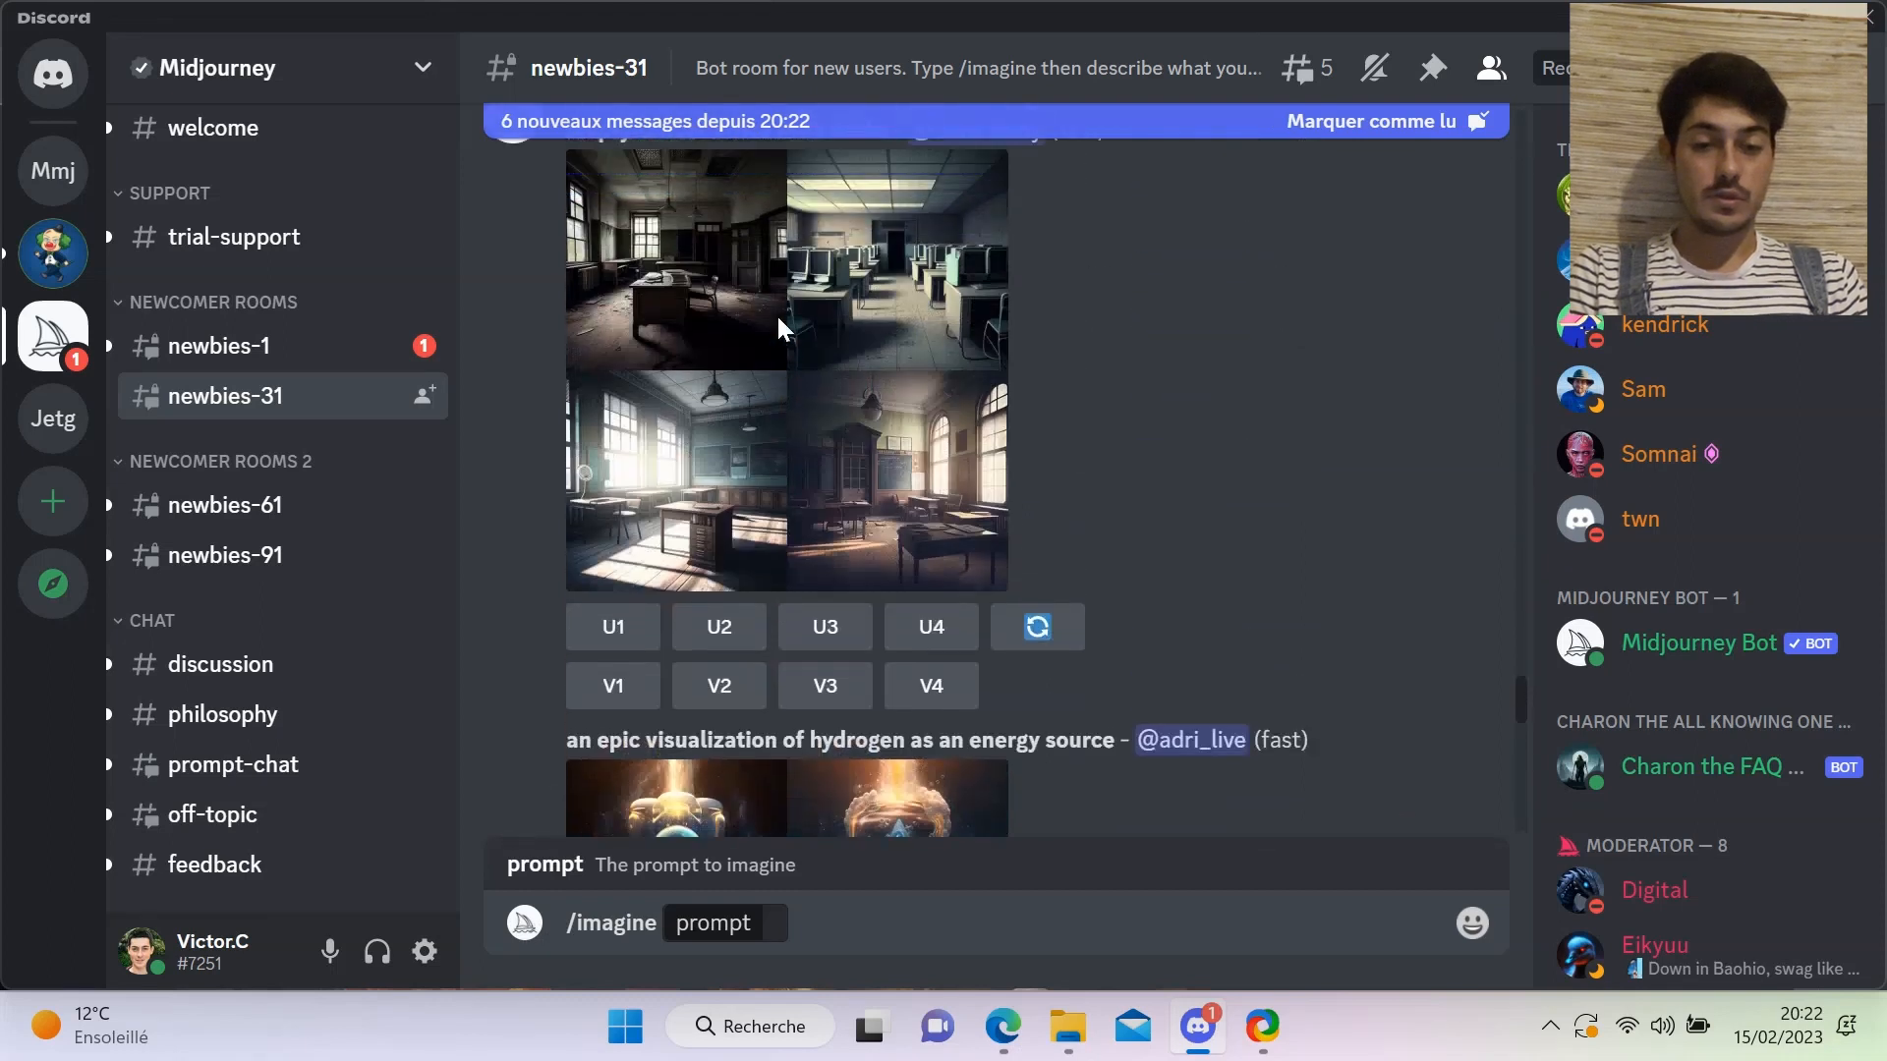
pyautogui.scroll(15, 777, 316)
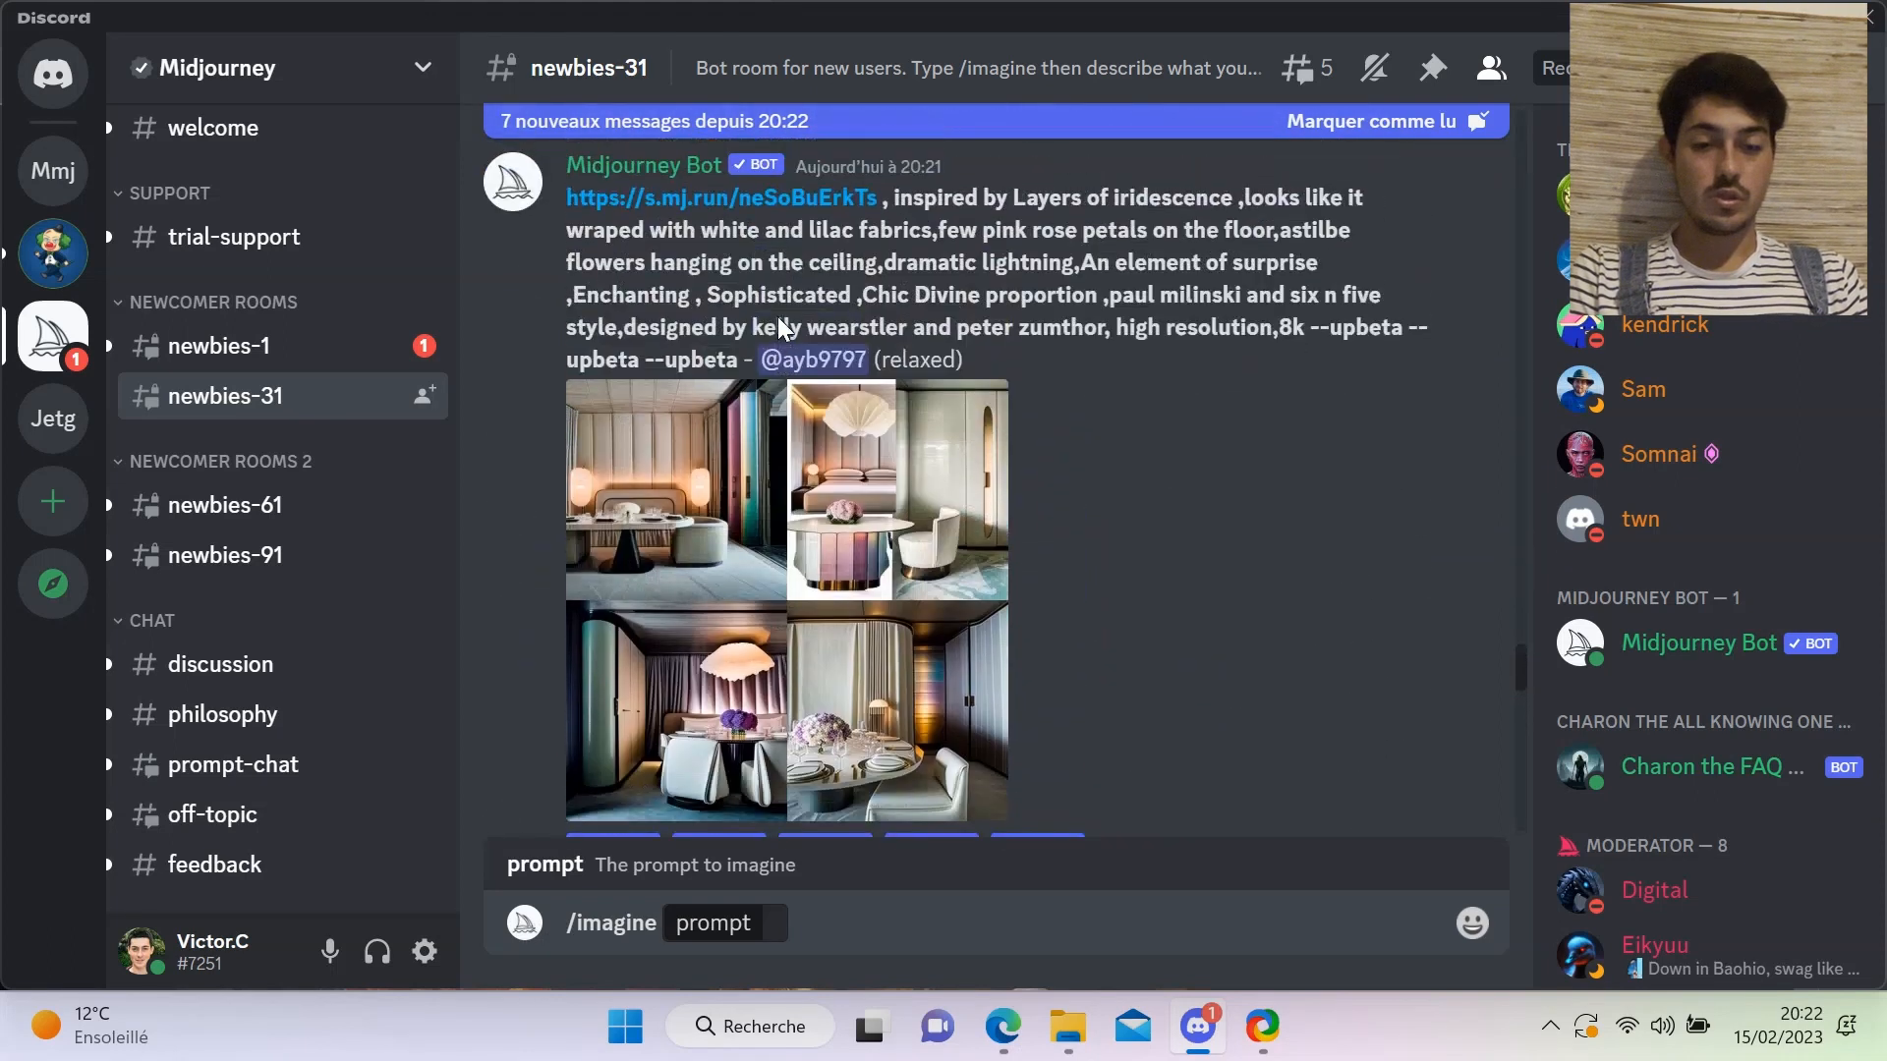
pyautogui.scroll(10, 776, 317)
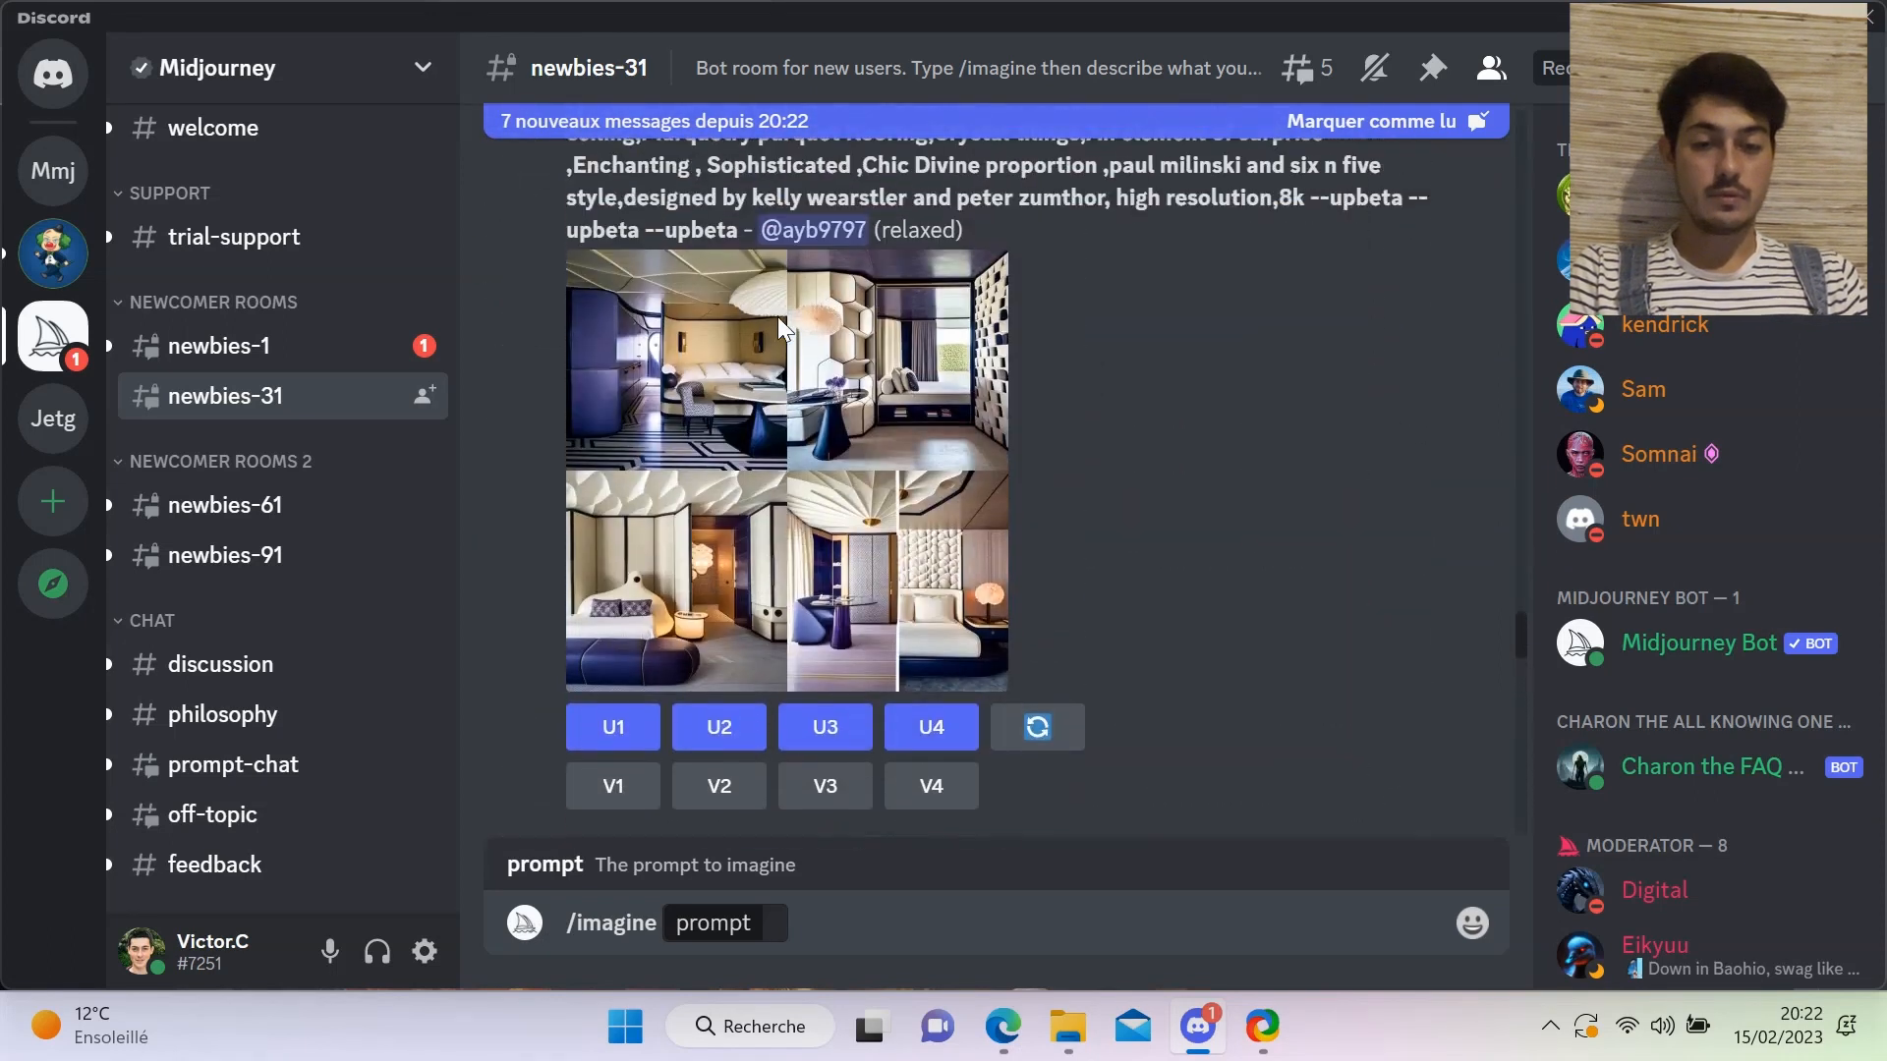
pyautogui.scroll(15, 777, 316)
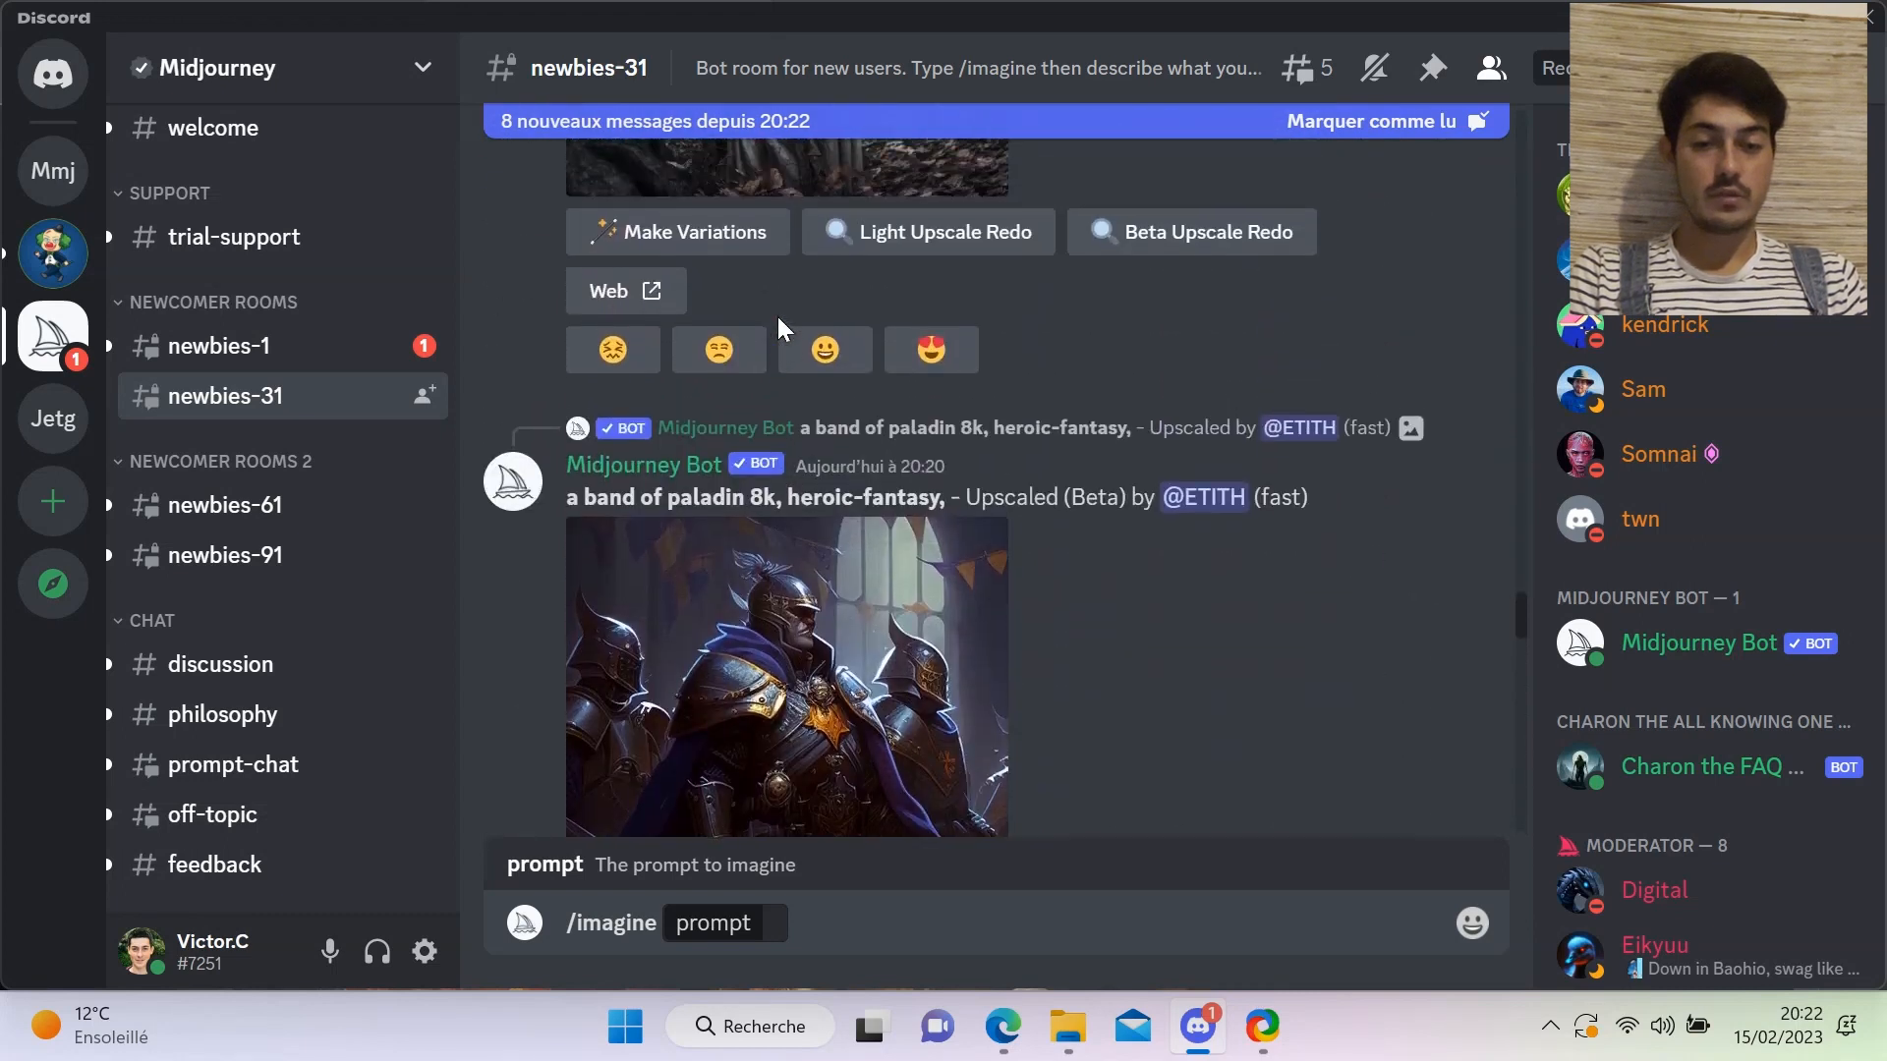
pyautogui.scroll(2, 776, 314)
pyautogui.scroll(-2, 772, 363)
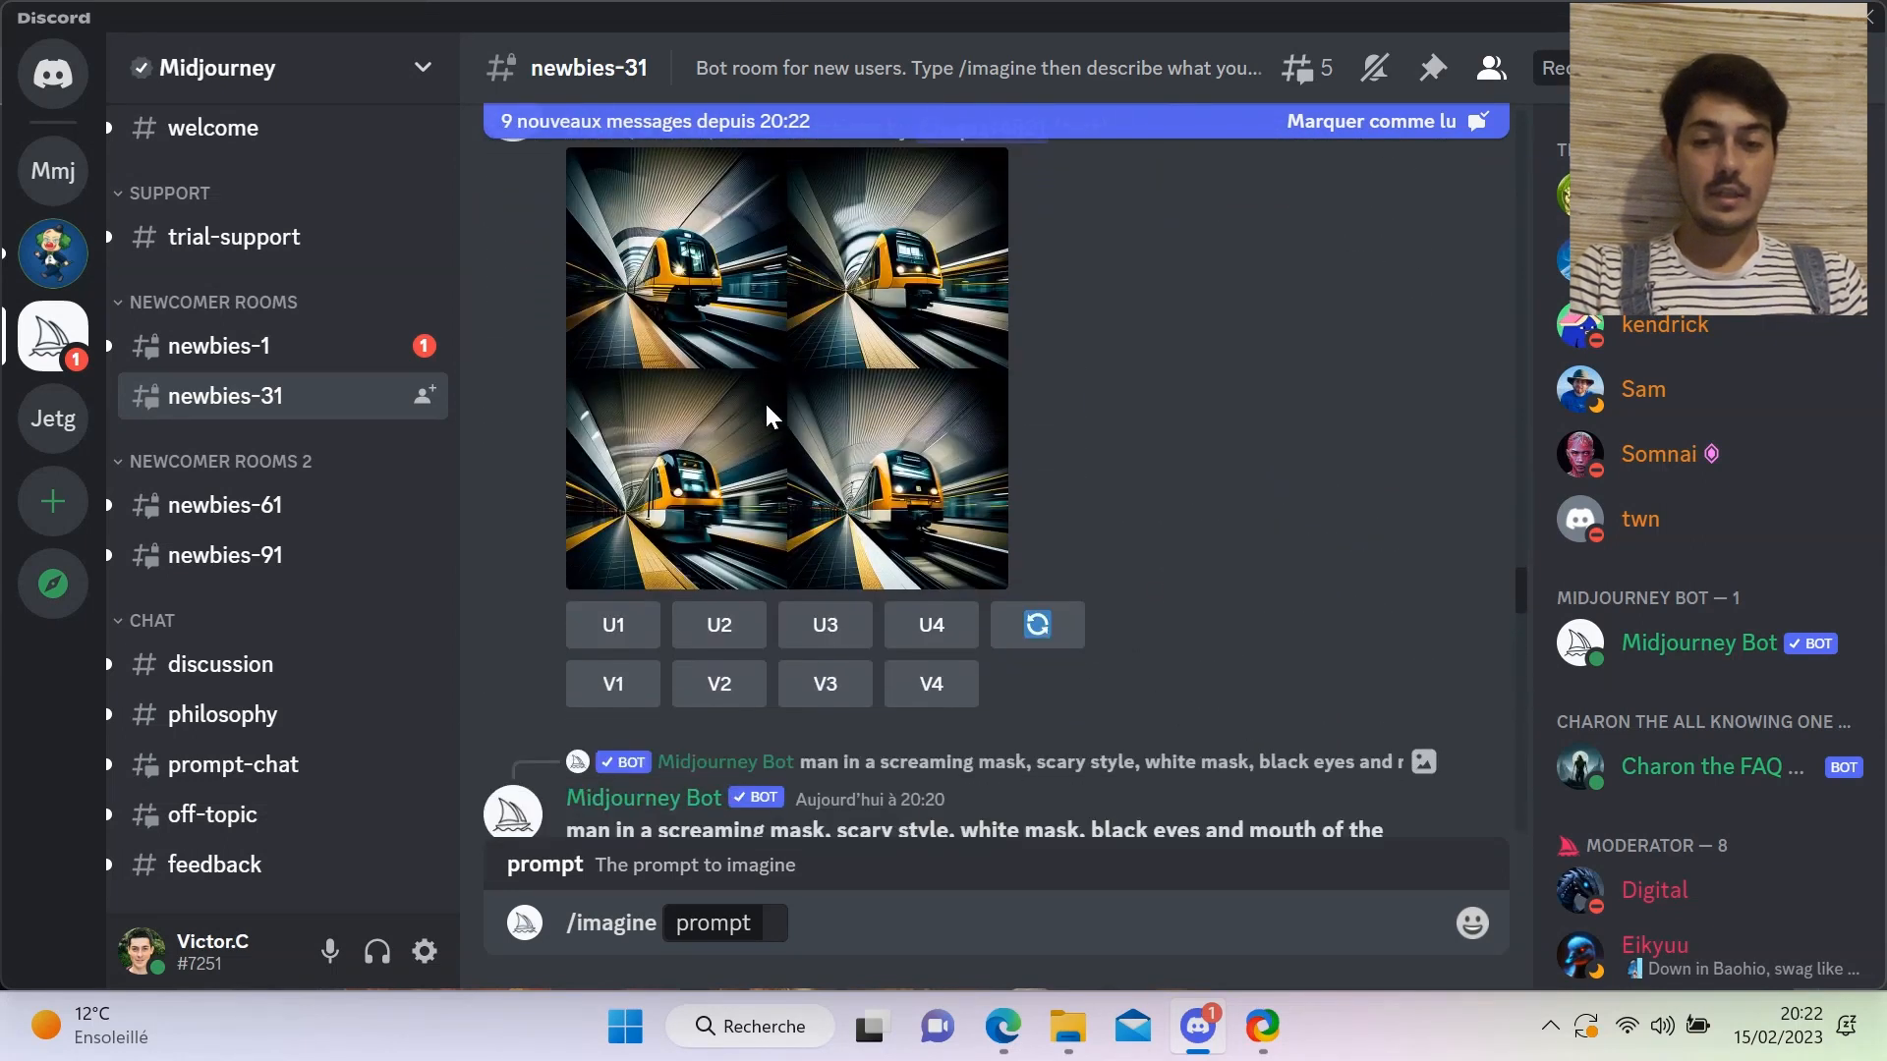
# - View the "metro, a train, fast" variations grid at full size and close the enlarged view
pyautogui.scroll(2, 806, 442)
pyautogui.click(823, 511)
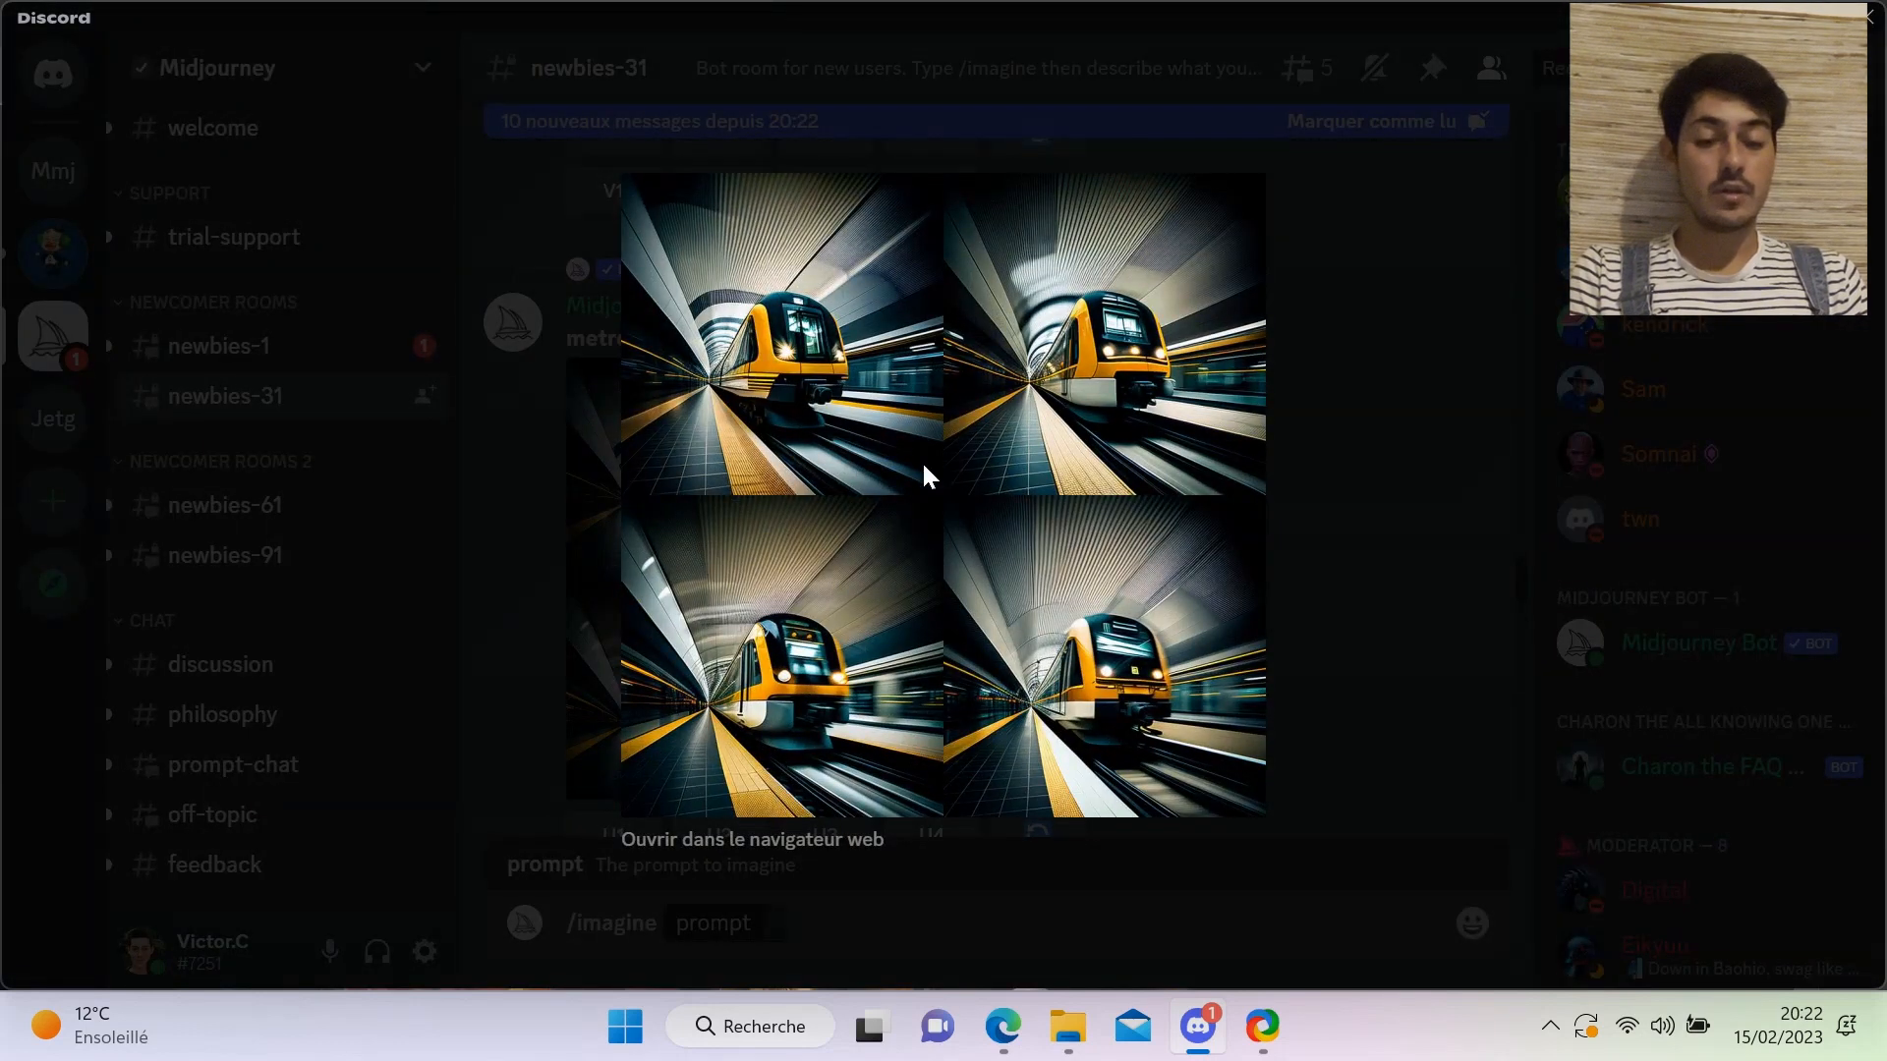
pyautogui.click(497, 454)
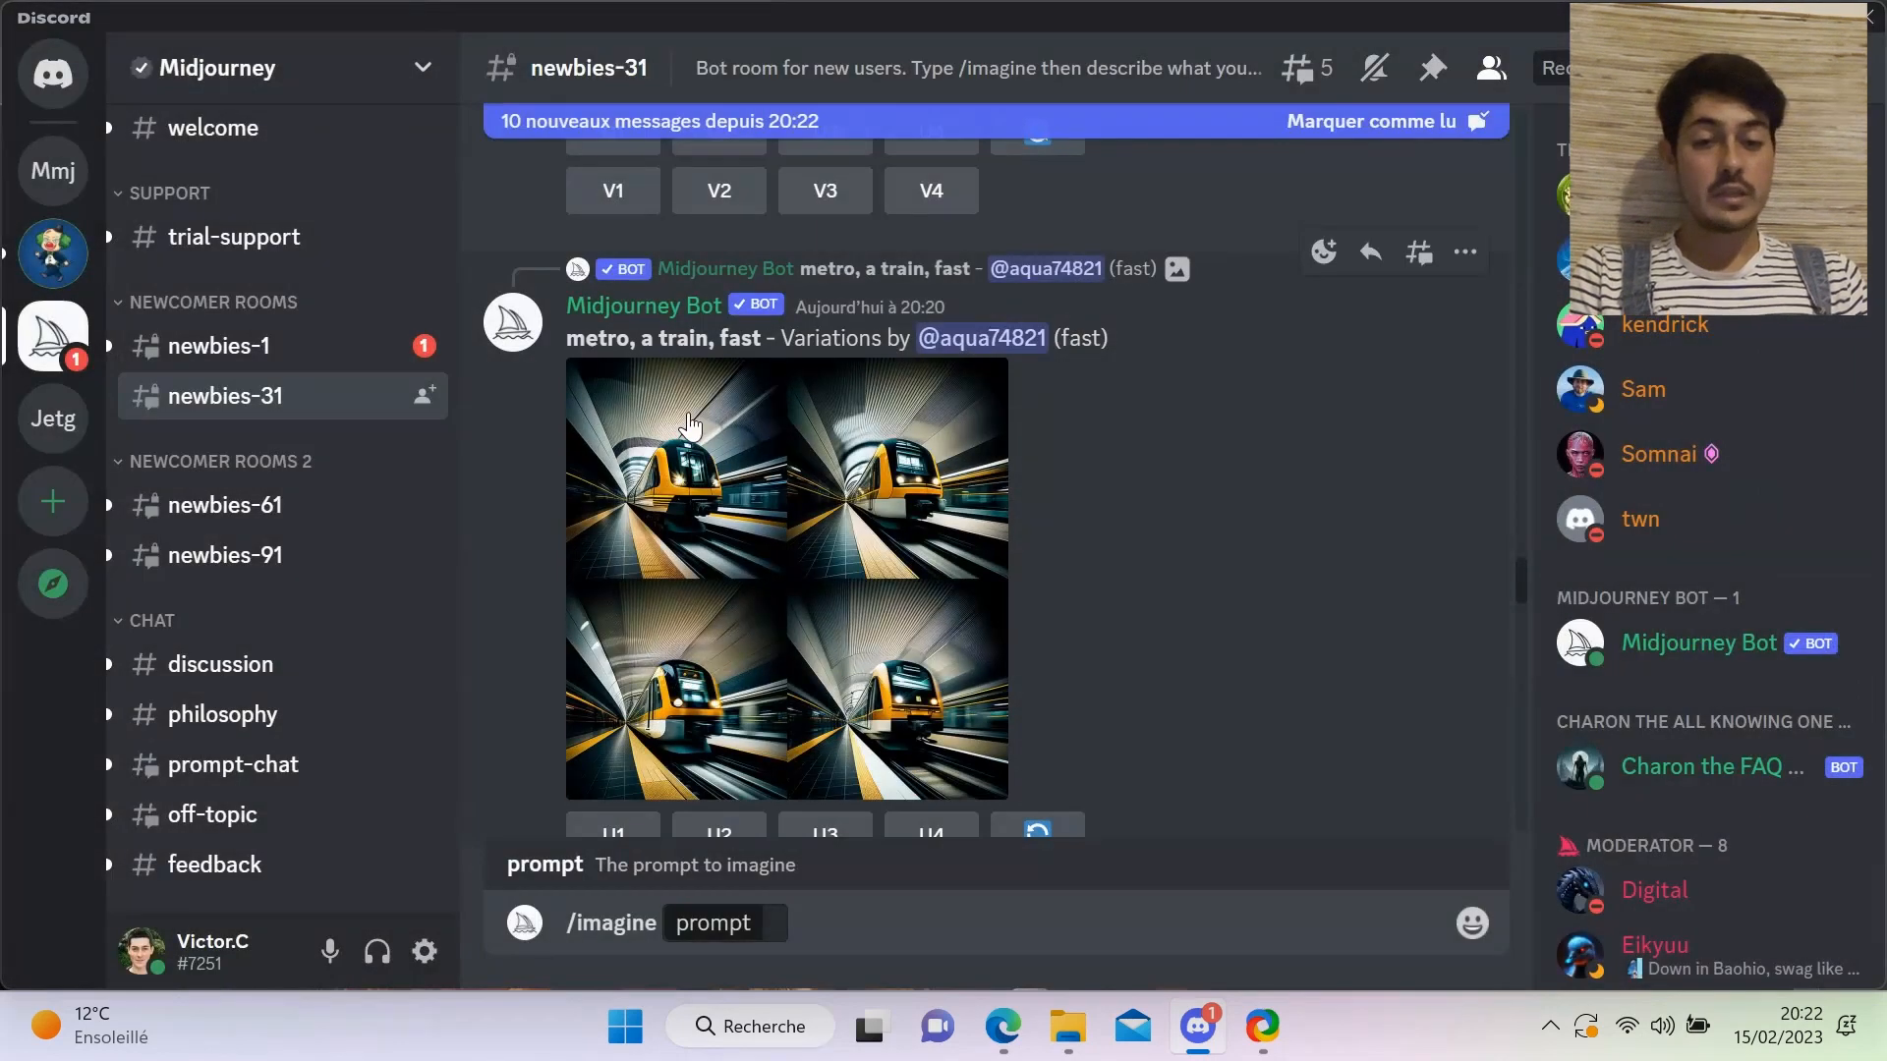
# - Compare the "spare part of train" images with the "metro, a train, fast" grid, enlarging the metro grid for a closer view
pyautogui.scroll(2, 688, 411)
pyautogui.scroll(4, 688, 411)
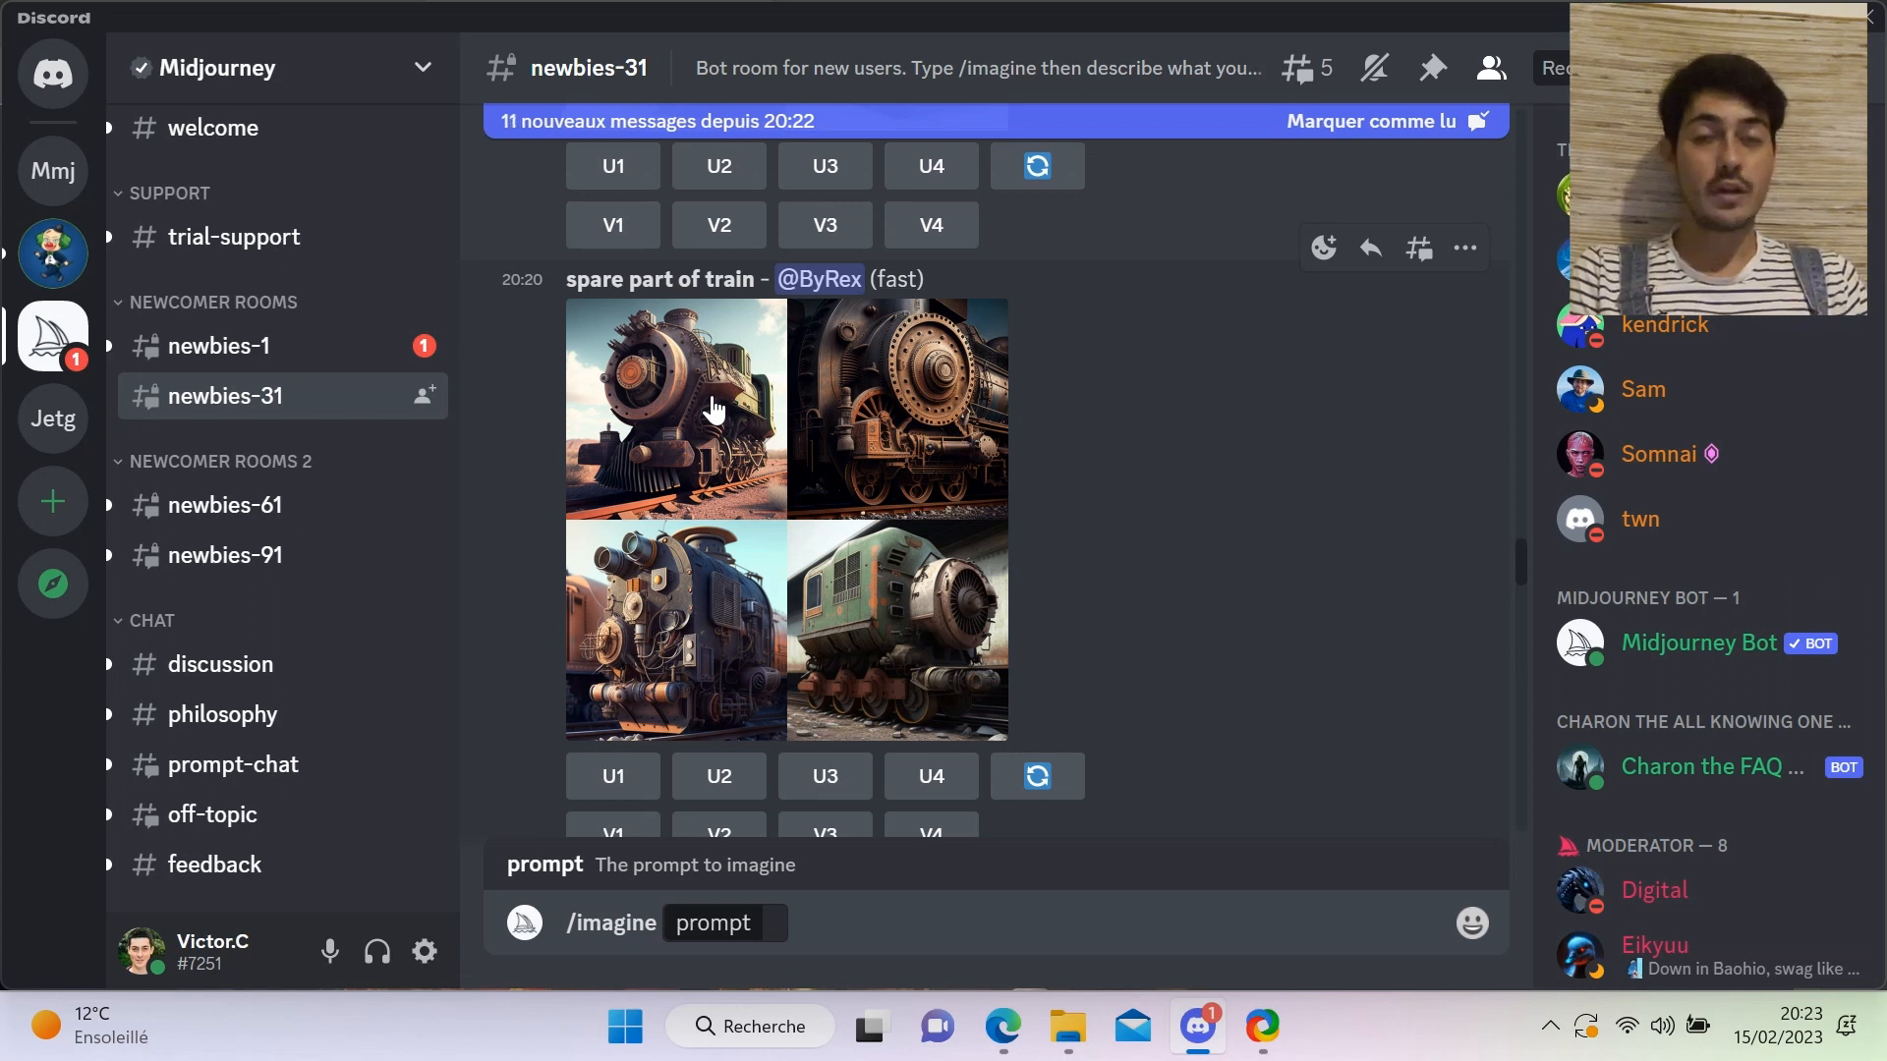
pyautogui.scroll(-5, 714, 408)
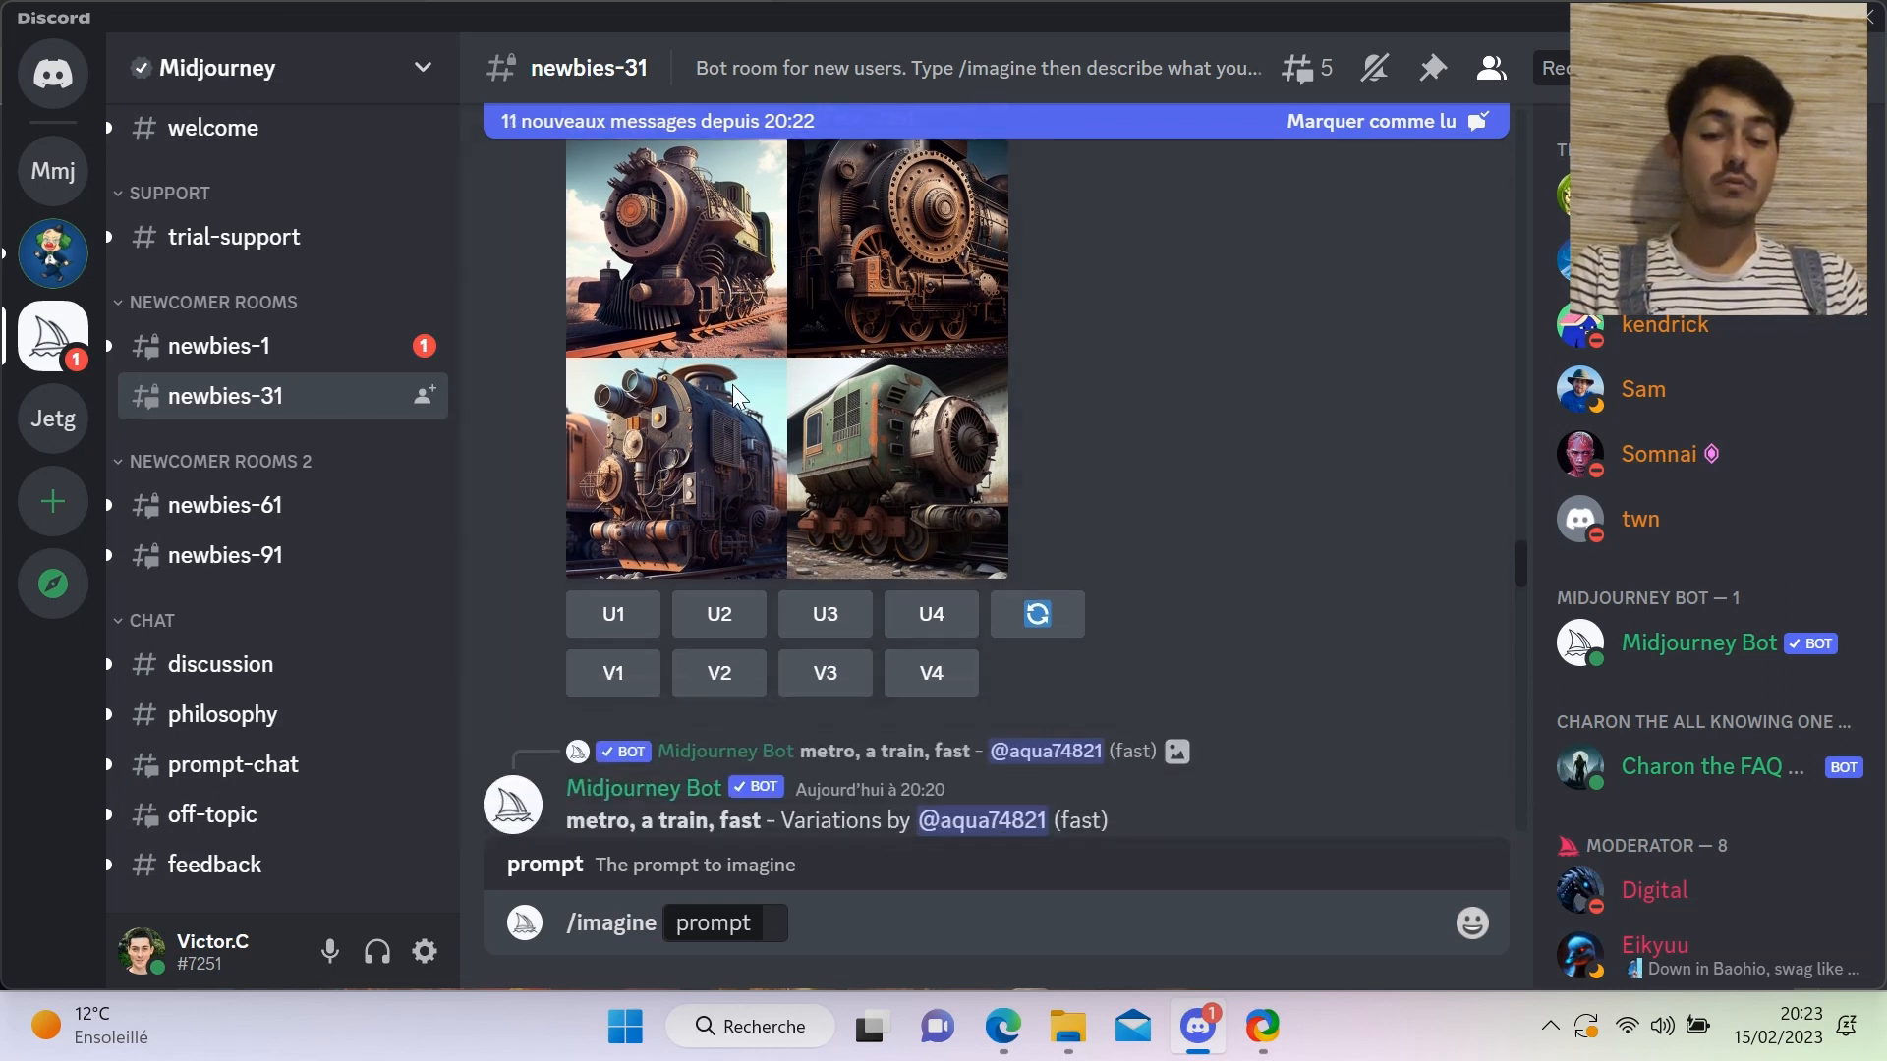
pyautogui.scroll(-2, 733, 386)
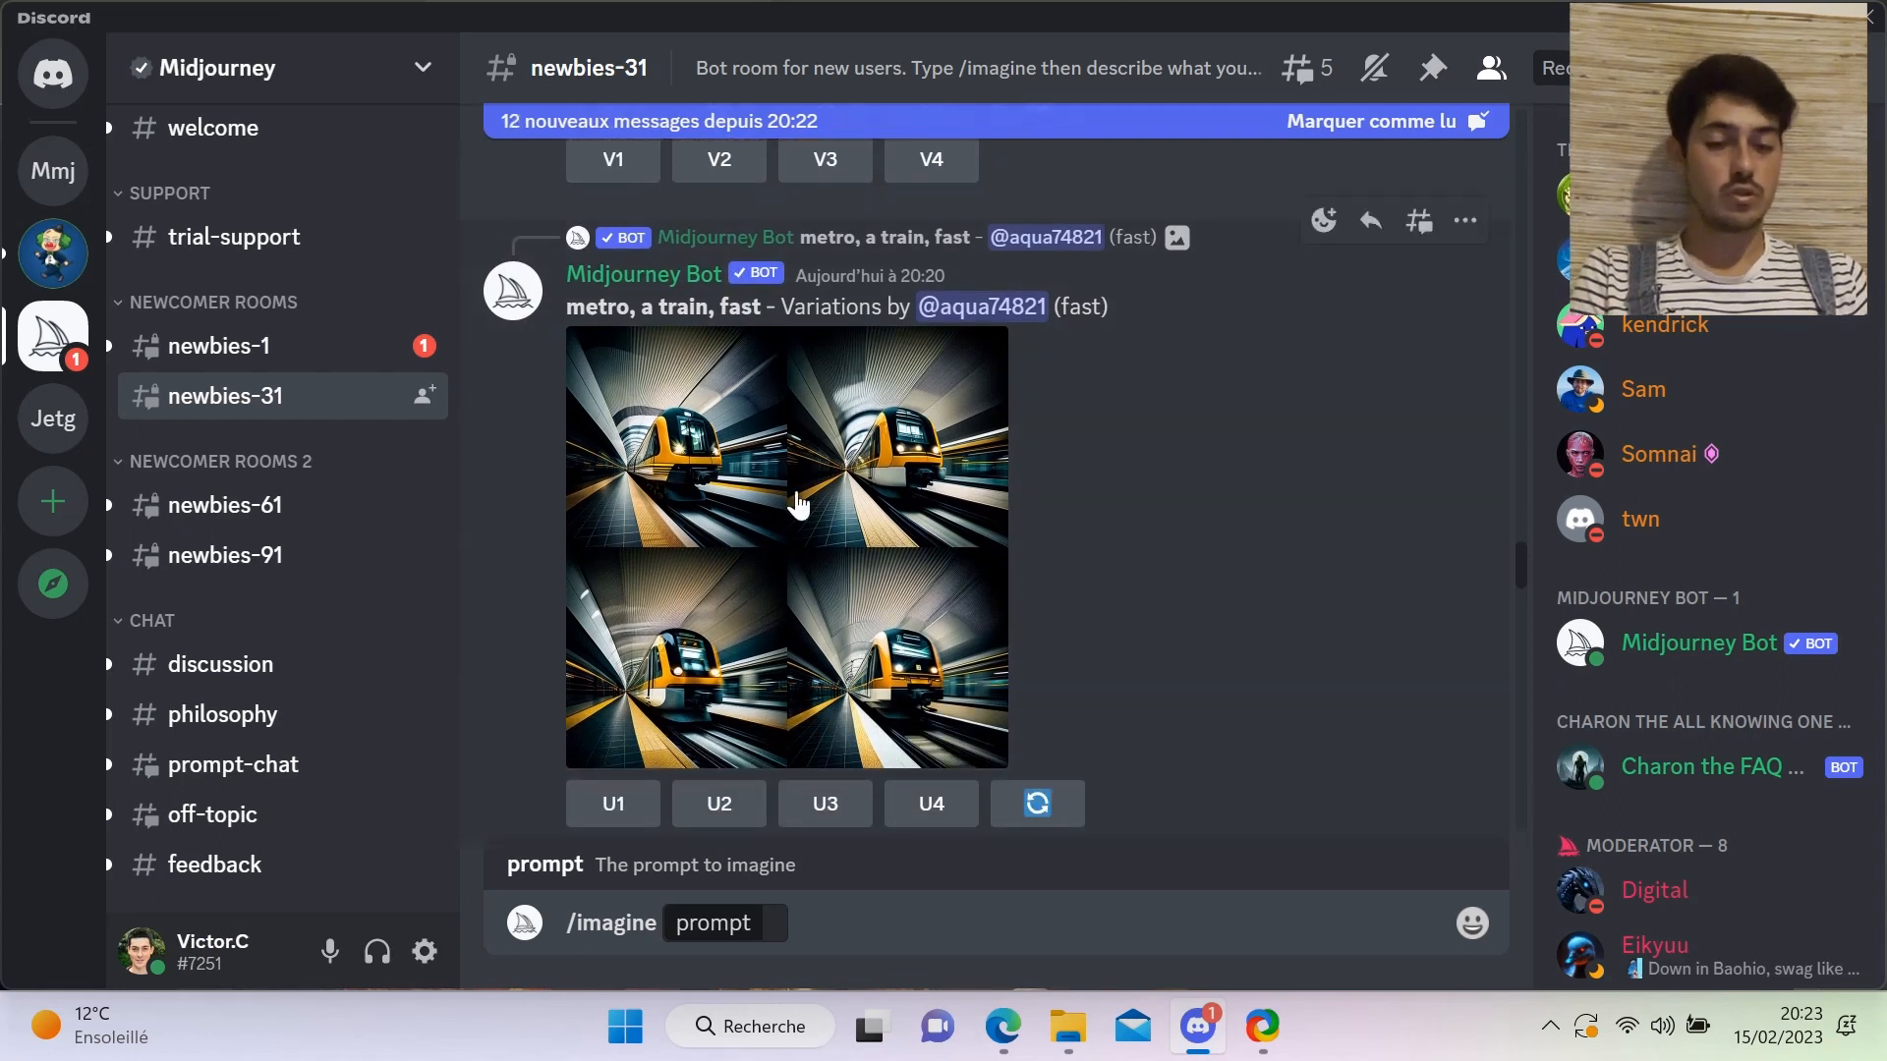
pyautogui.click(798, 641)
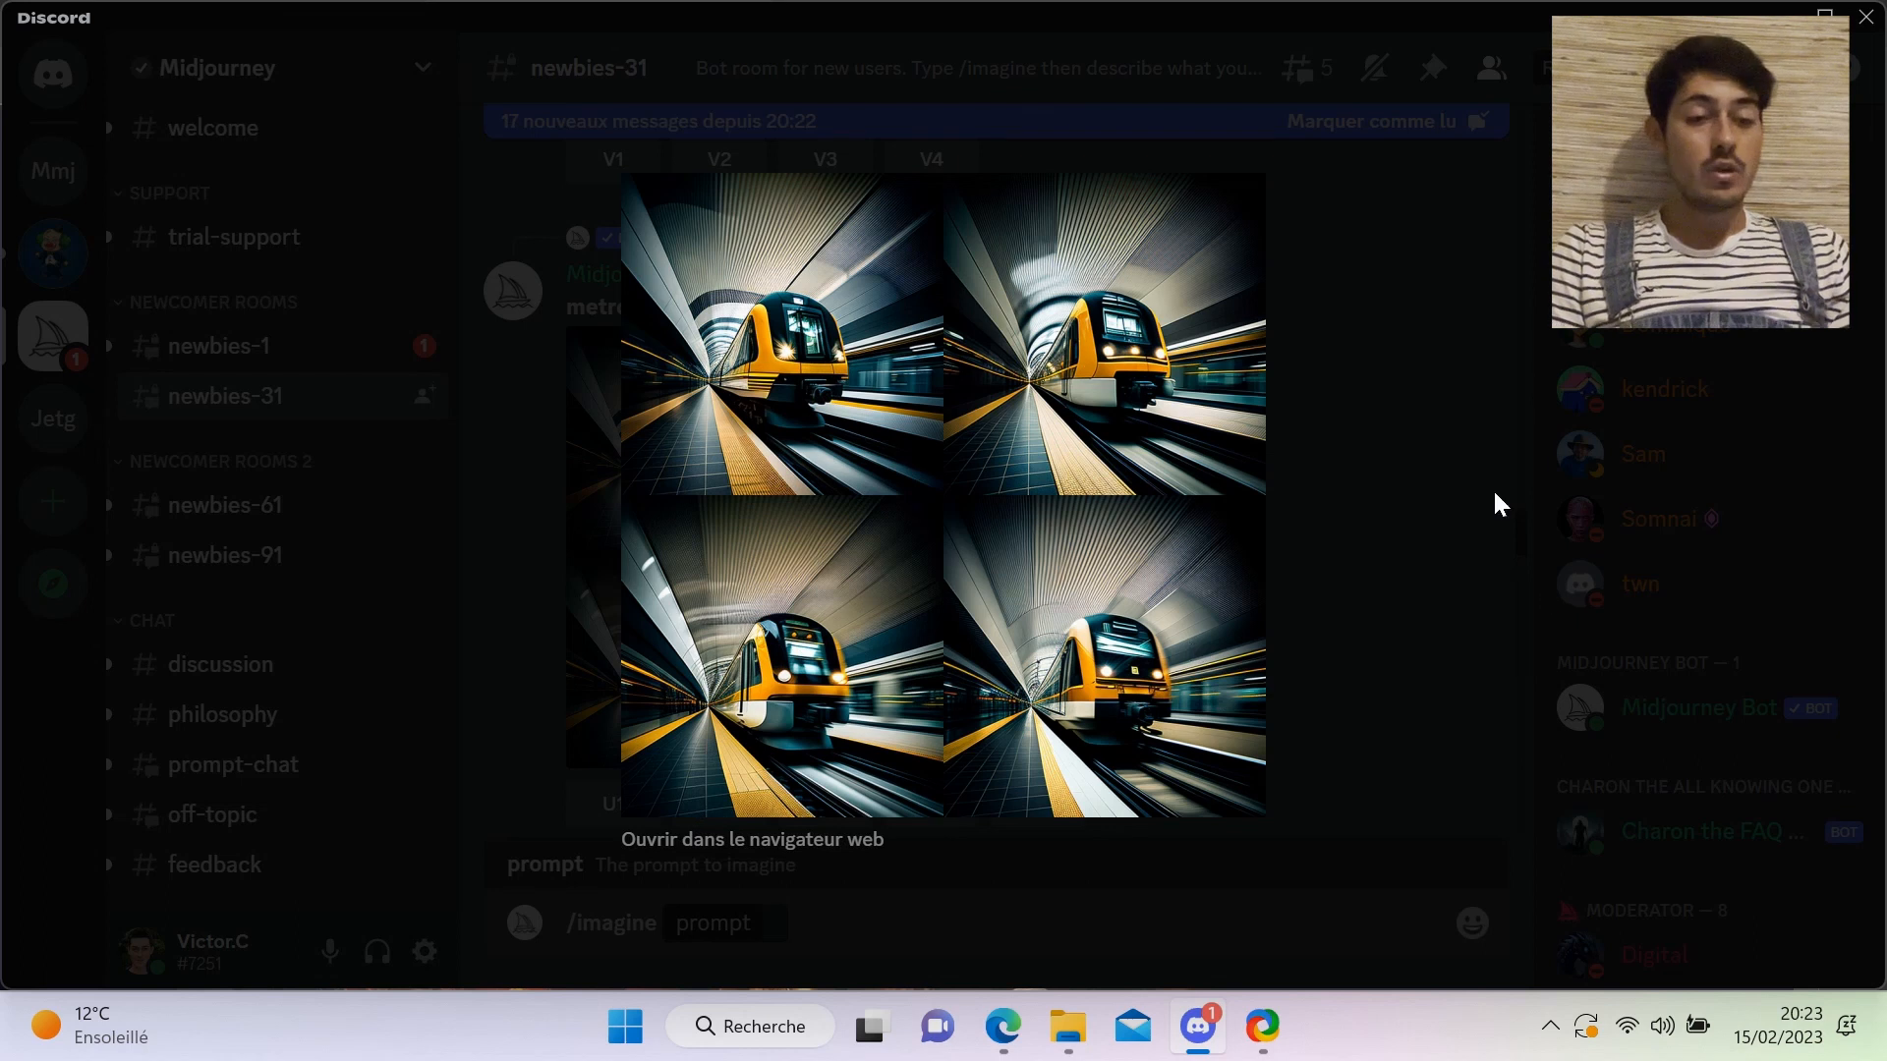
pyautogui.click(1569, 493)
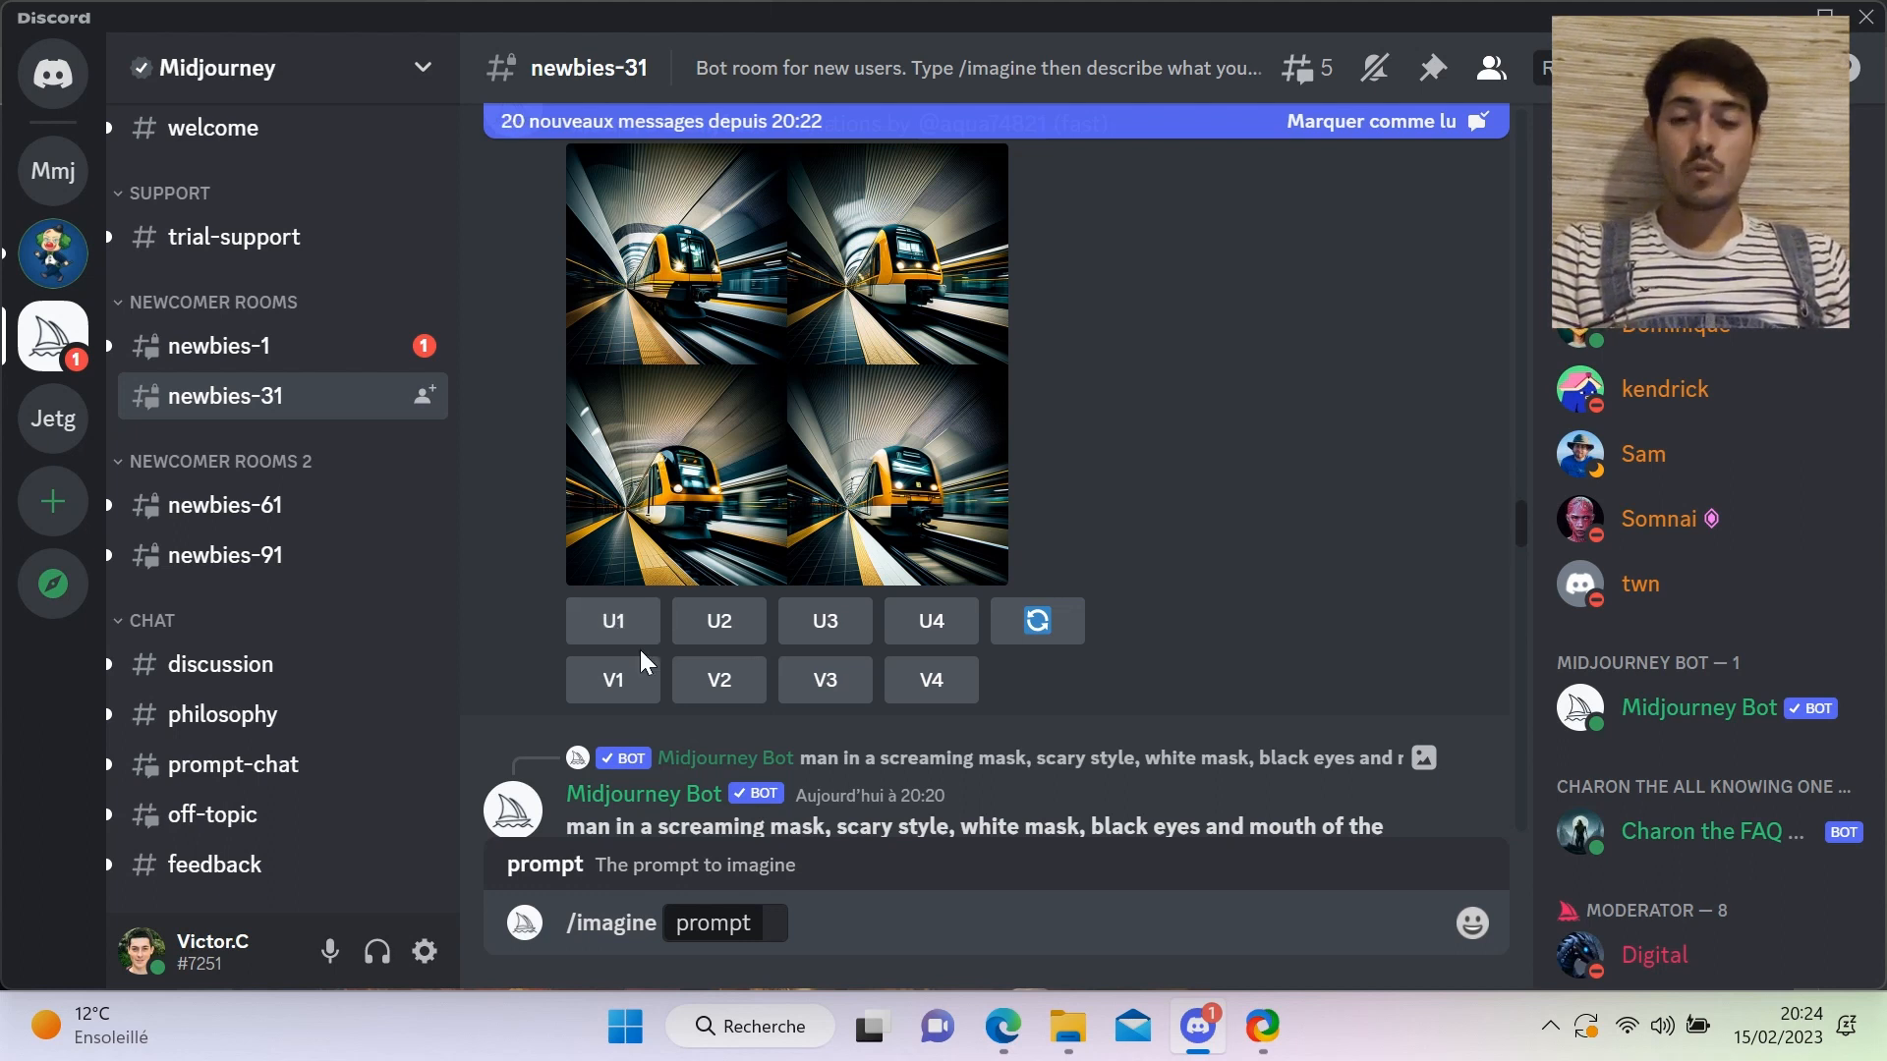
# - Enter "--no face" in the /imagine prompt and place the text cursor in front of it
pyautogui.click(774, 935)
pyautogui.write('--')
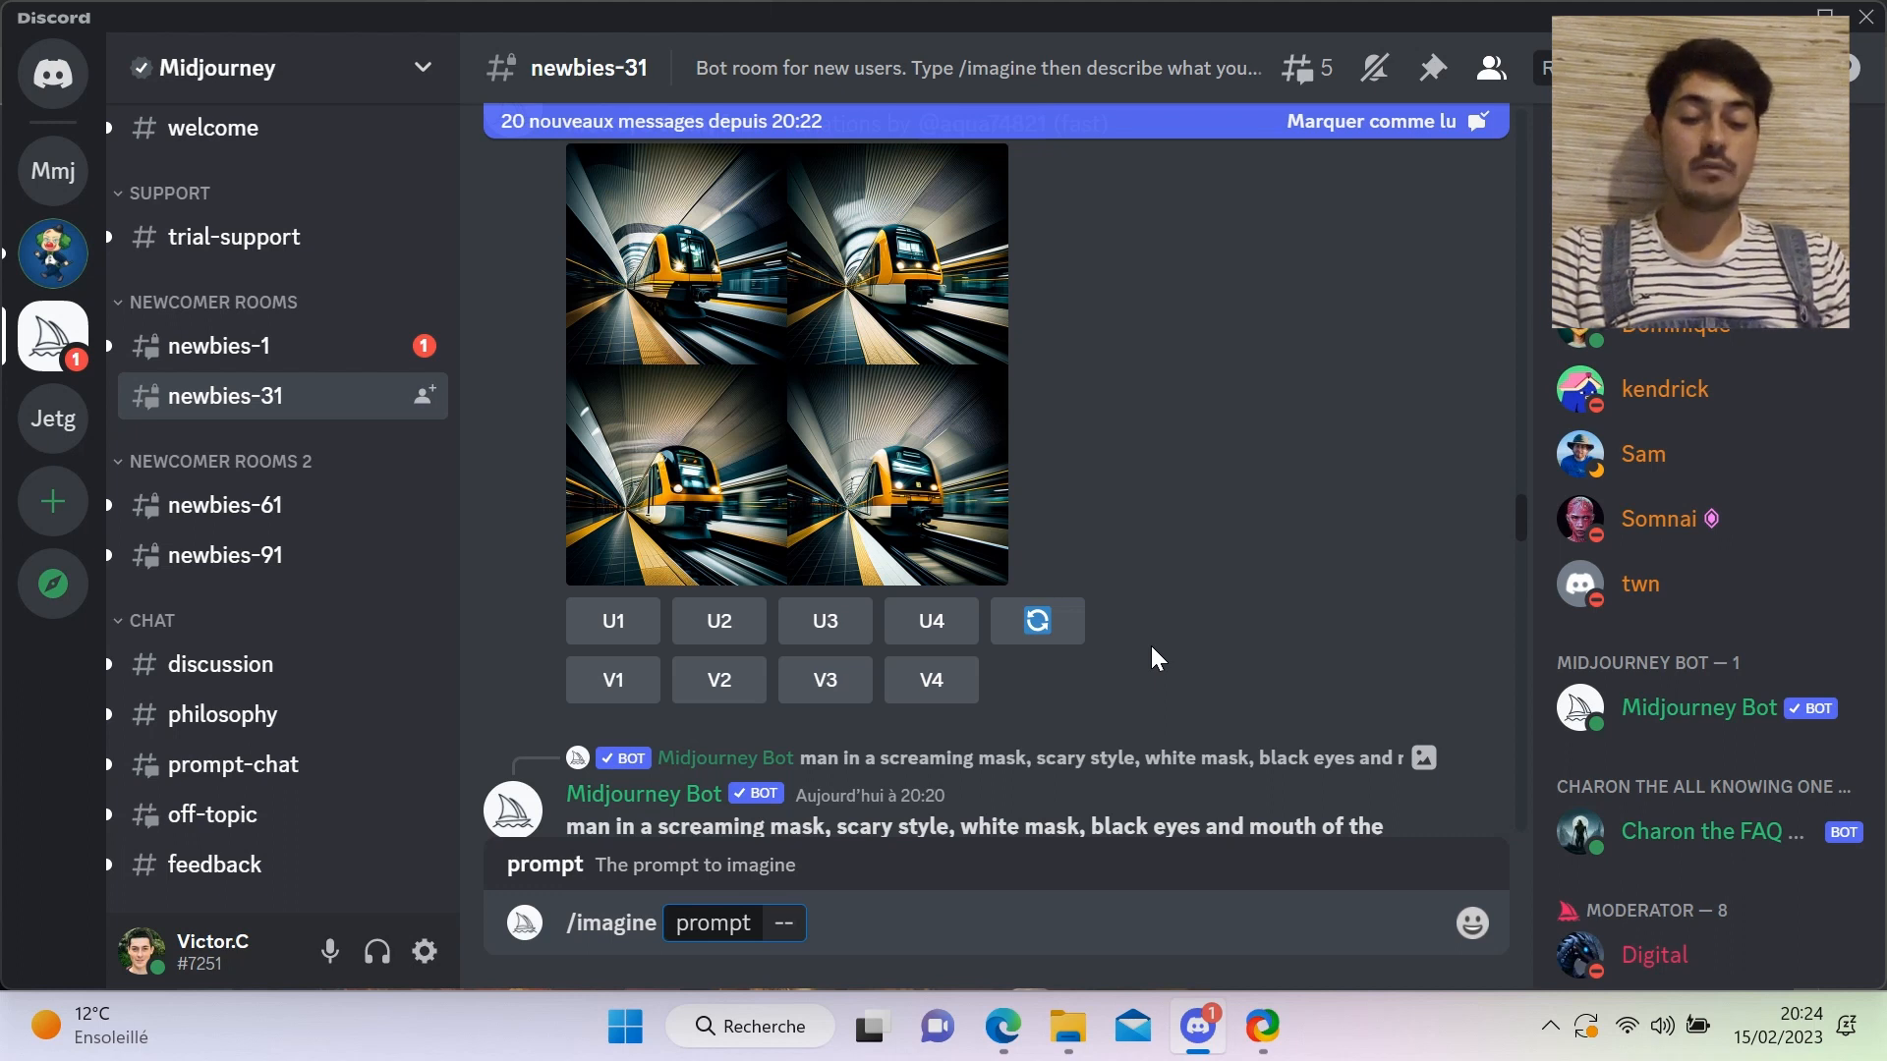
pyautogui.write('no')
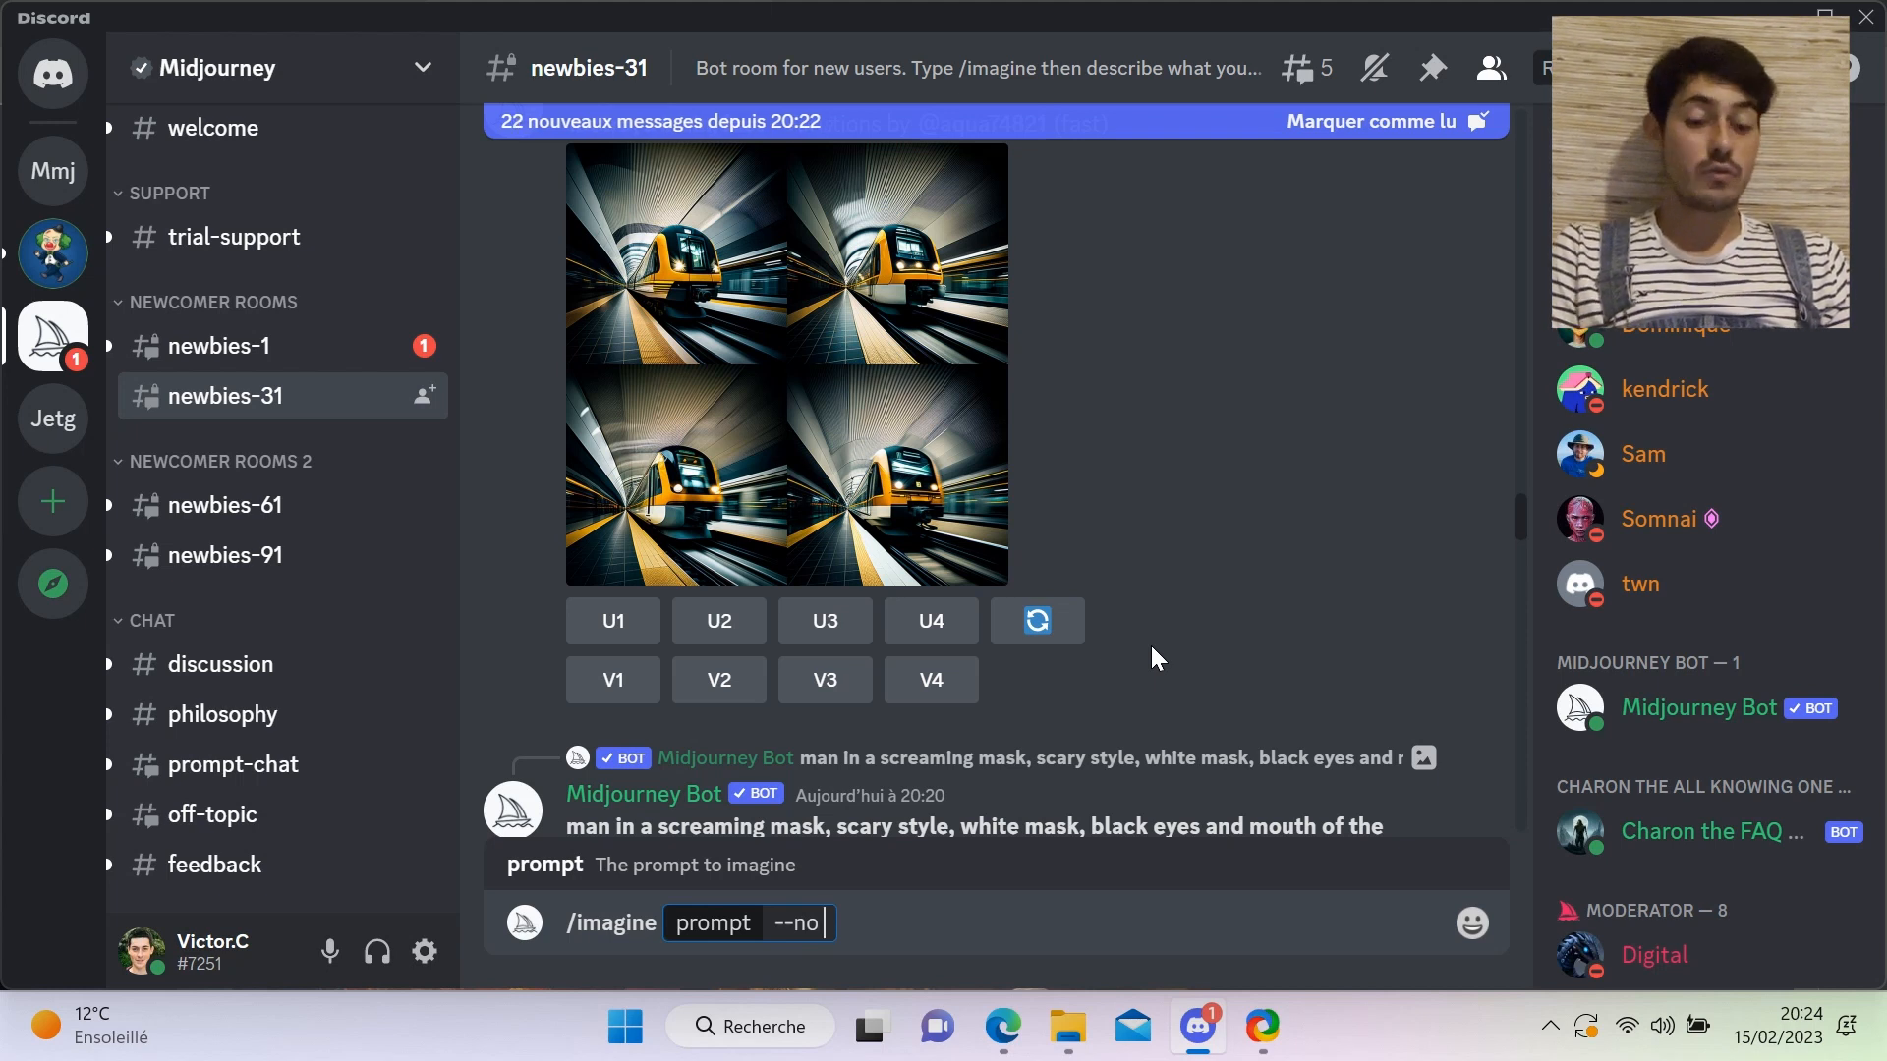
pyautogui.write('face')
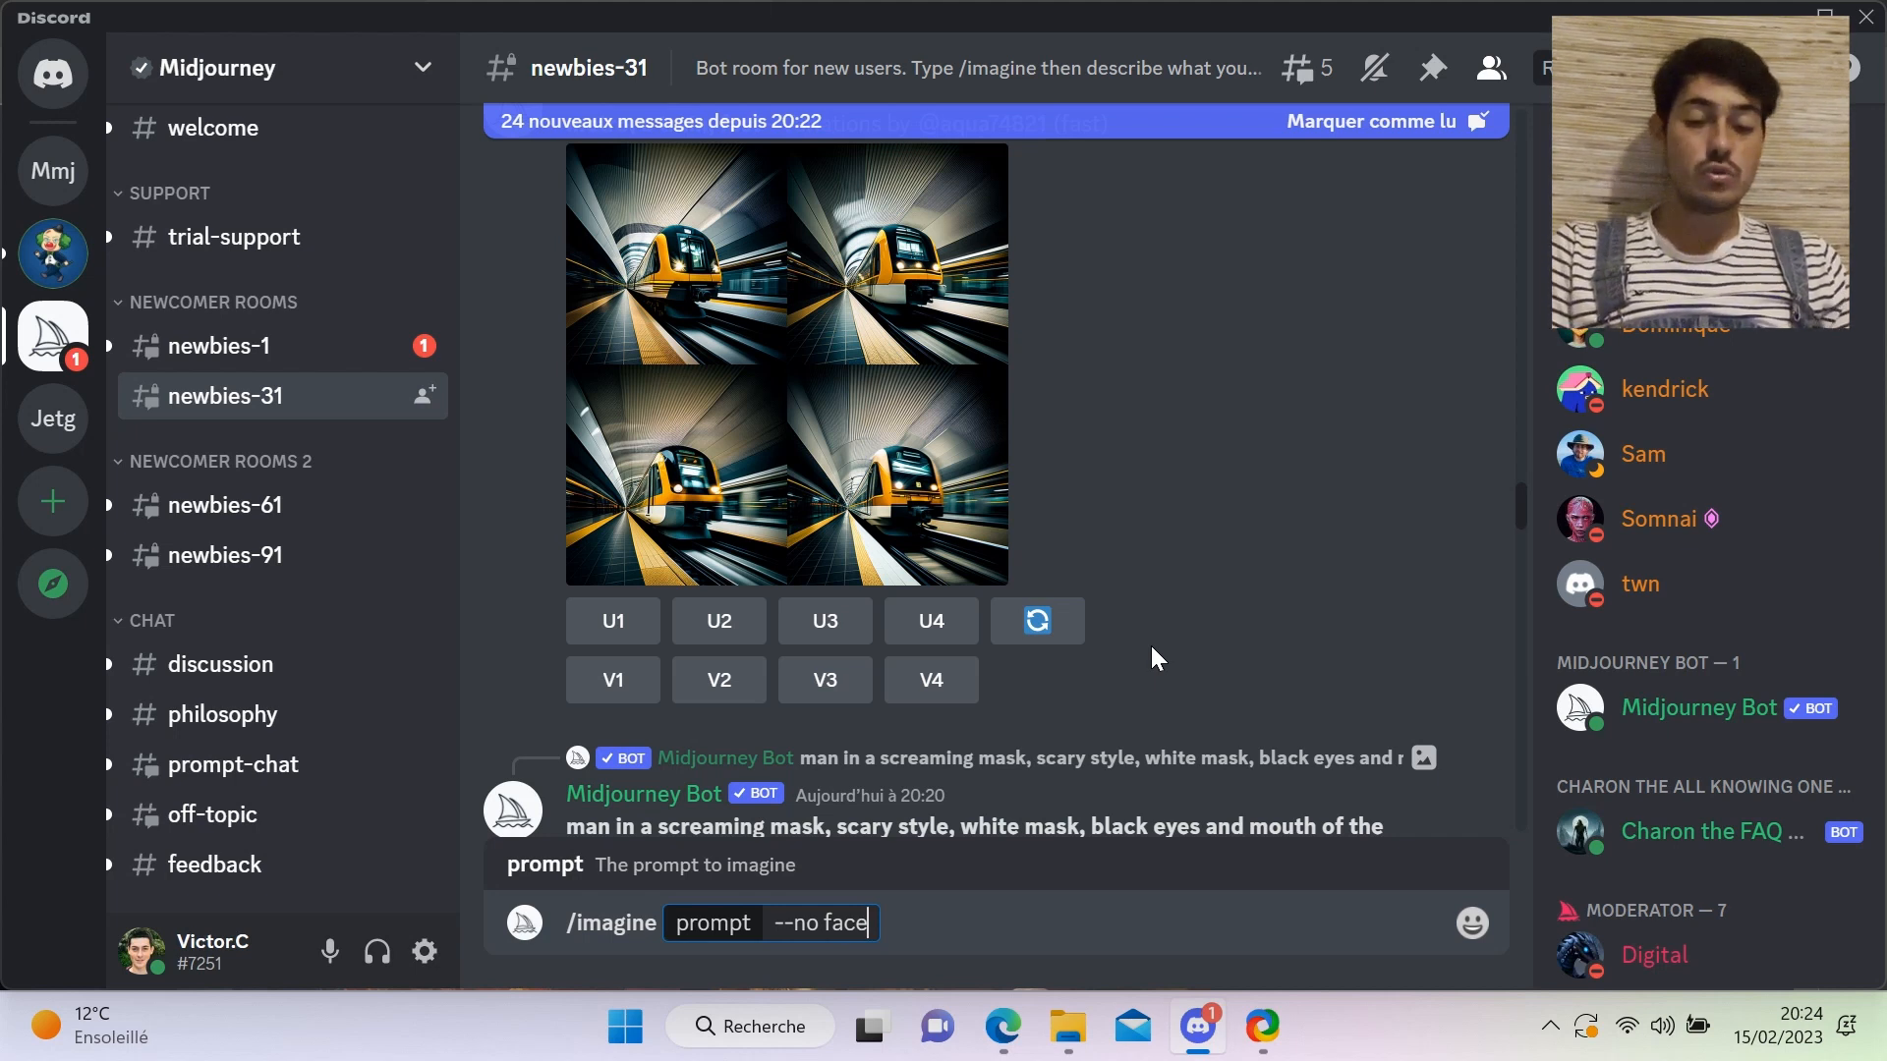
pyautogui.press('Left')
pyautogui.press('Left')
pyautogui.press('Left')
pyautogui.press('Left')
pyautogui.press('Left')
pyautogui.press('Left')
pyautogui.press('Left')
pyautogui.press('Left')
pyautogui.press('Left')
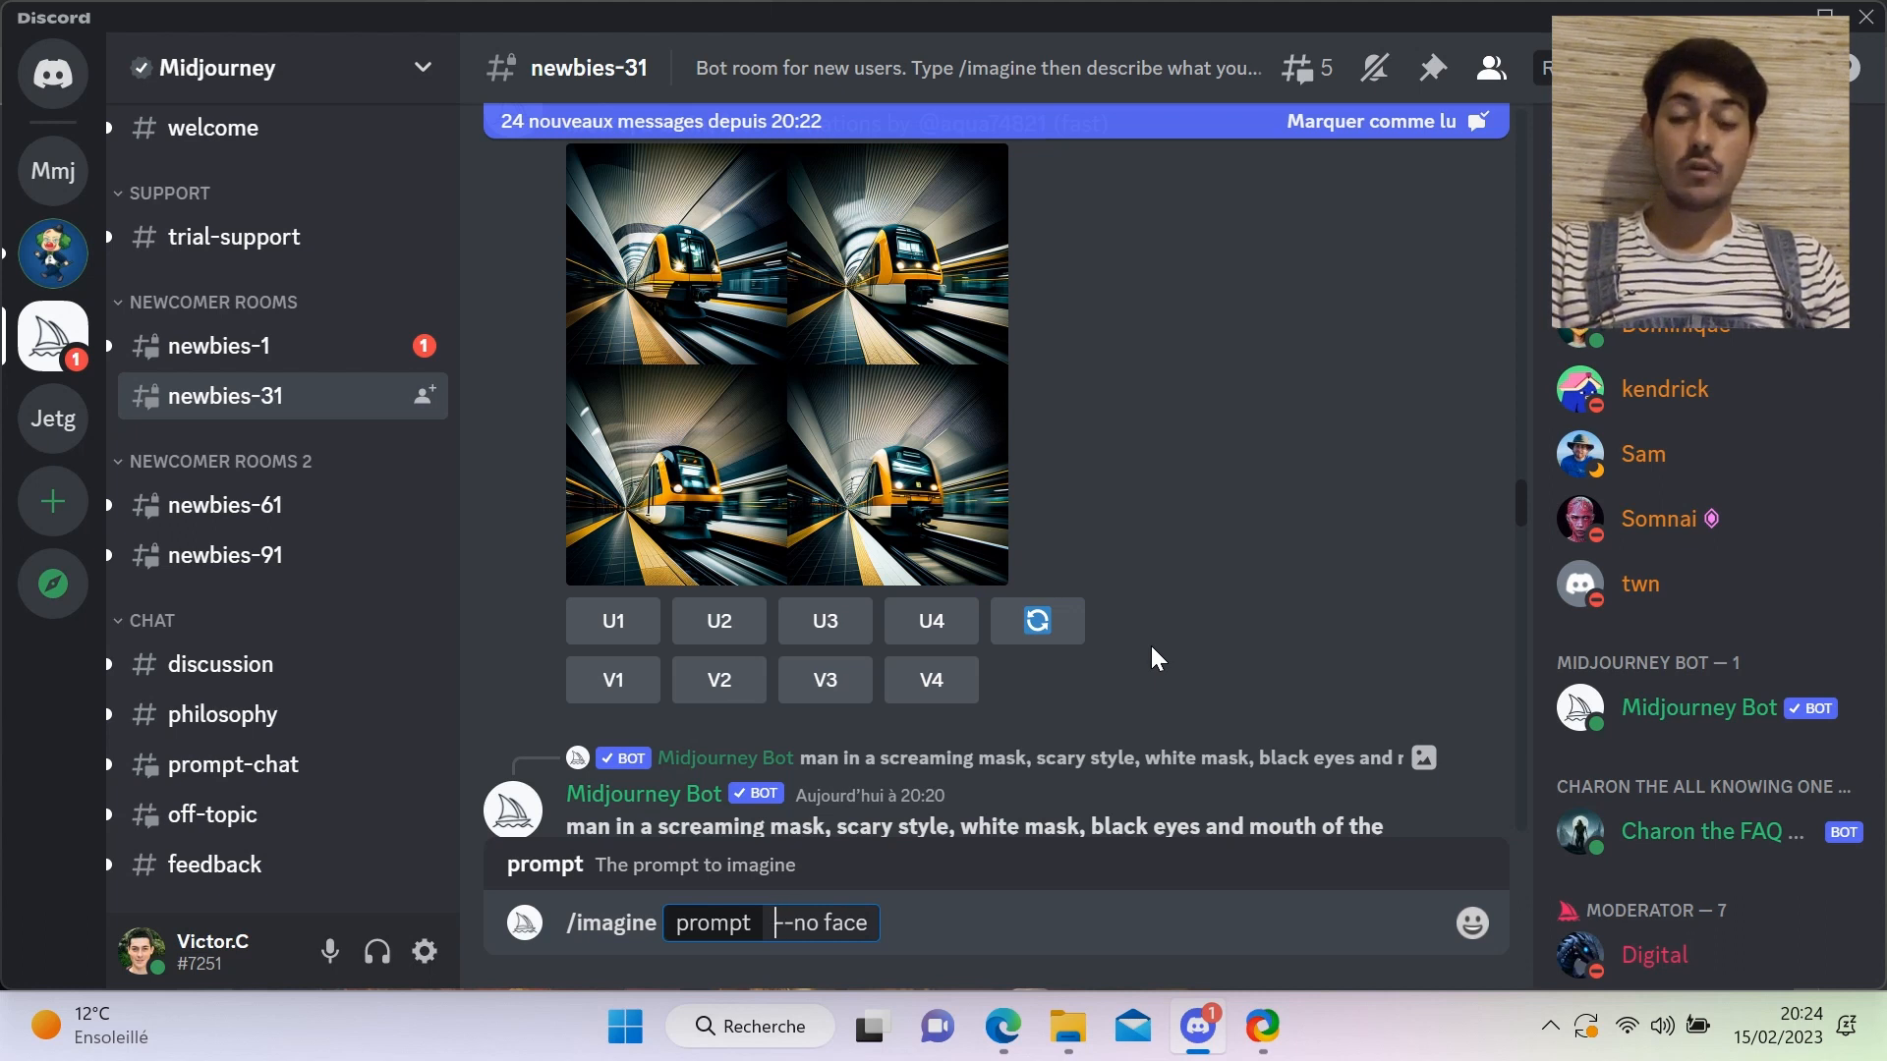
# - Open the démo-youtube channel on the Mon mid journey server and write the /settings command without sending it
pyautogui.moveTo(412, 412)
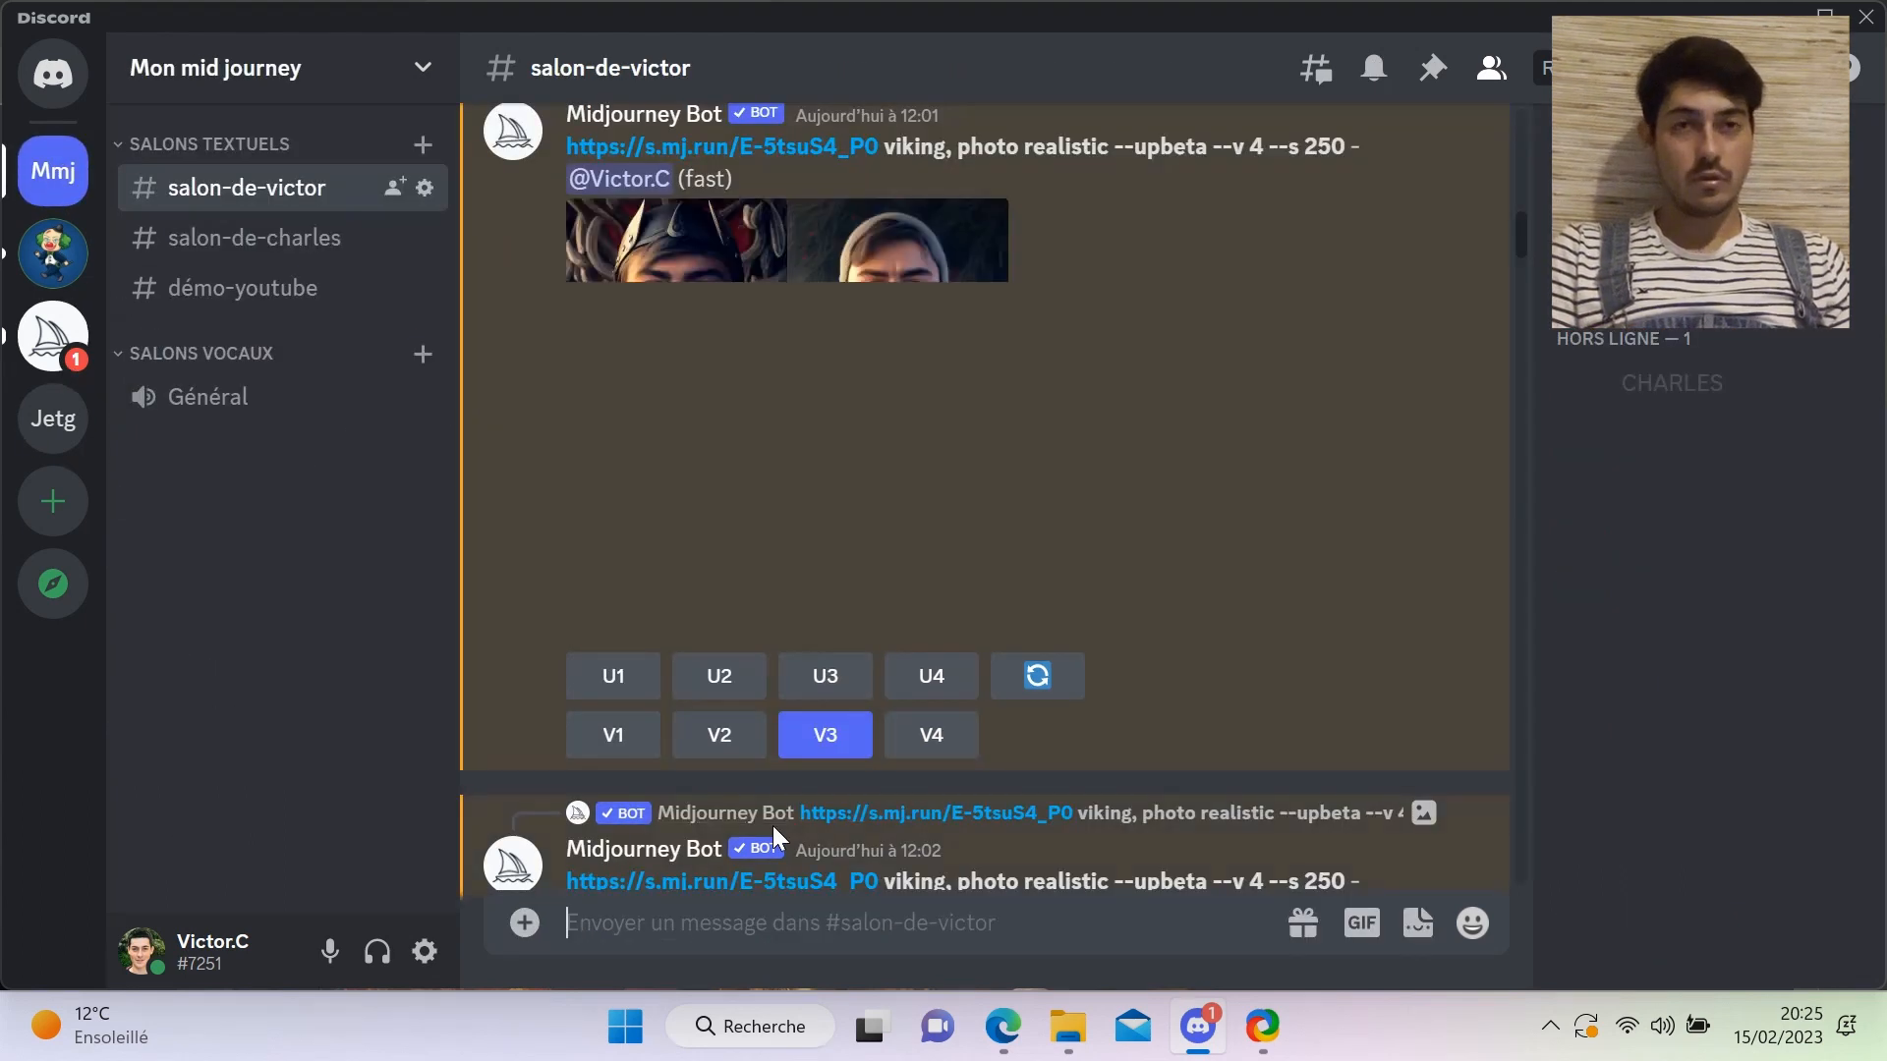
pyautogui.click(222, 312)
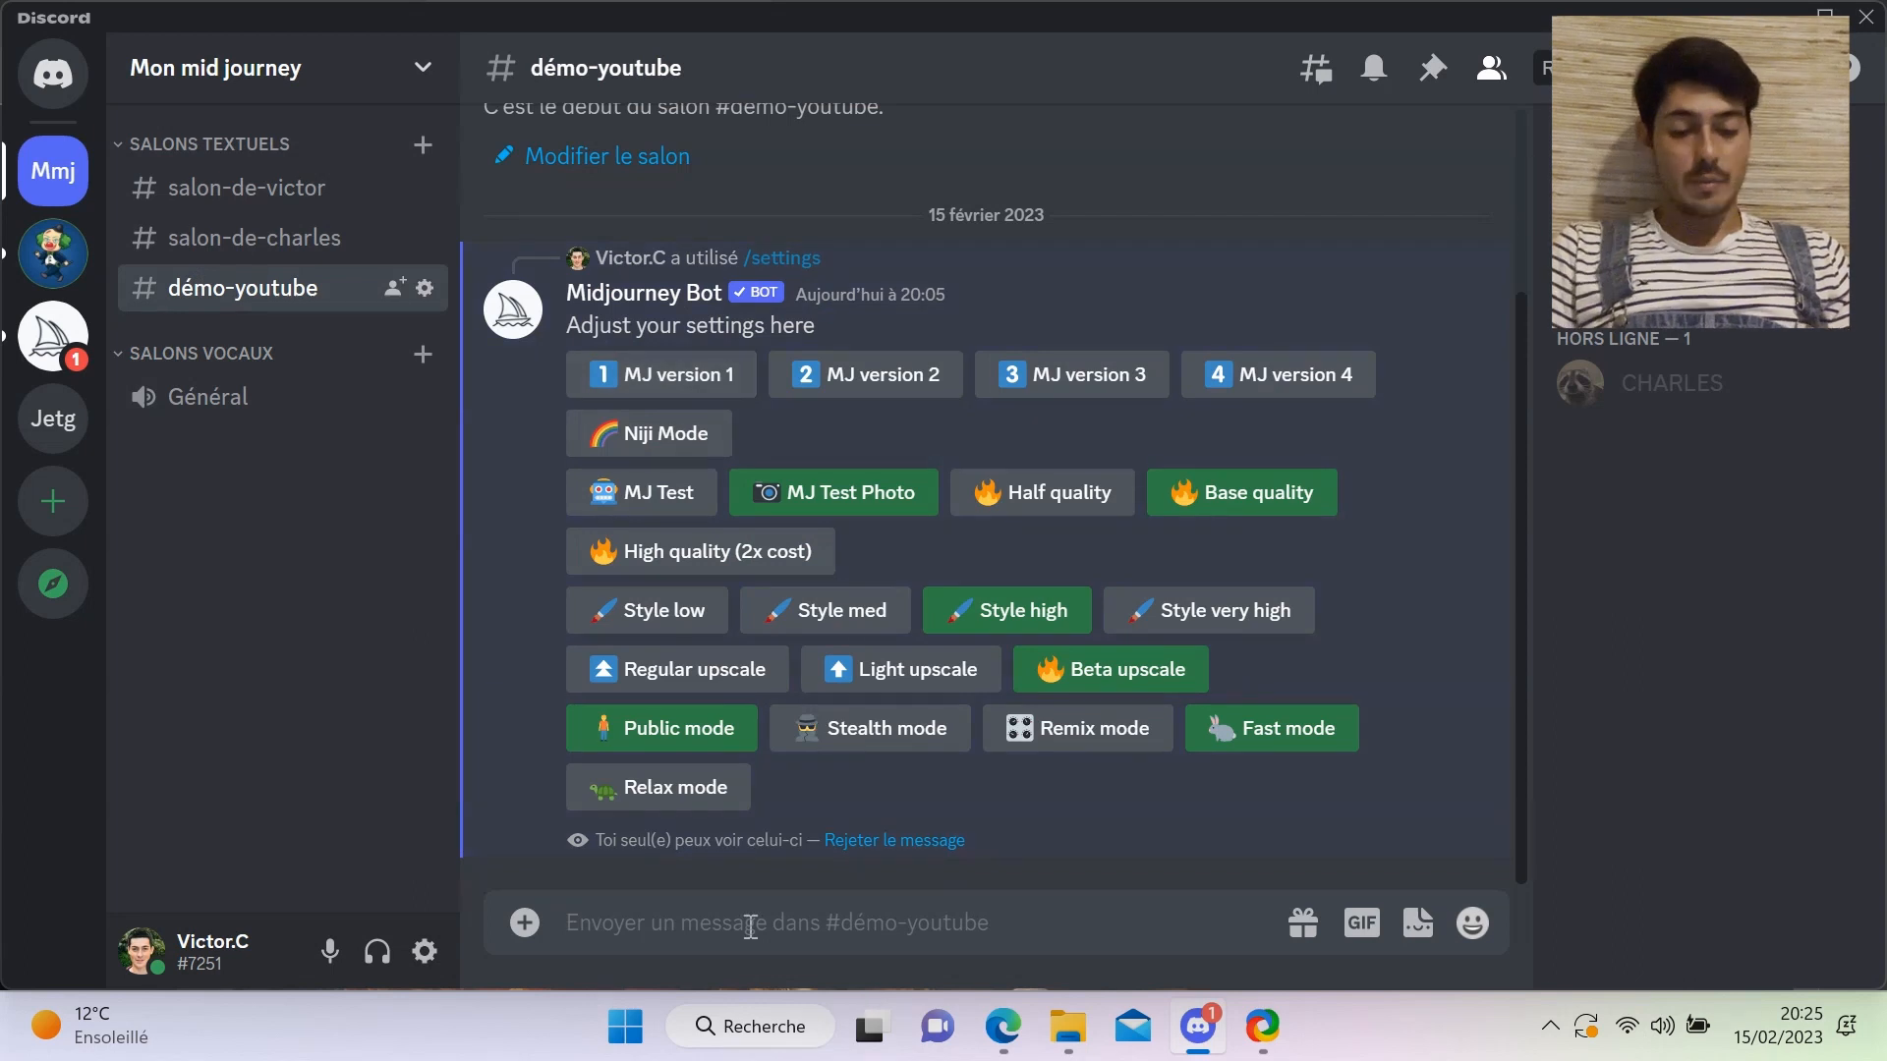
pyautogui.write('/settings')
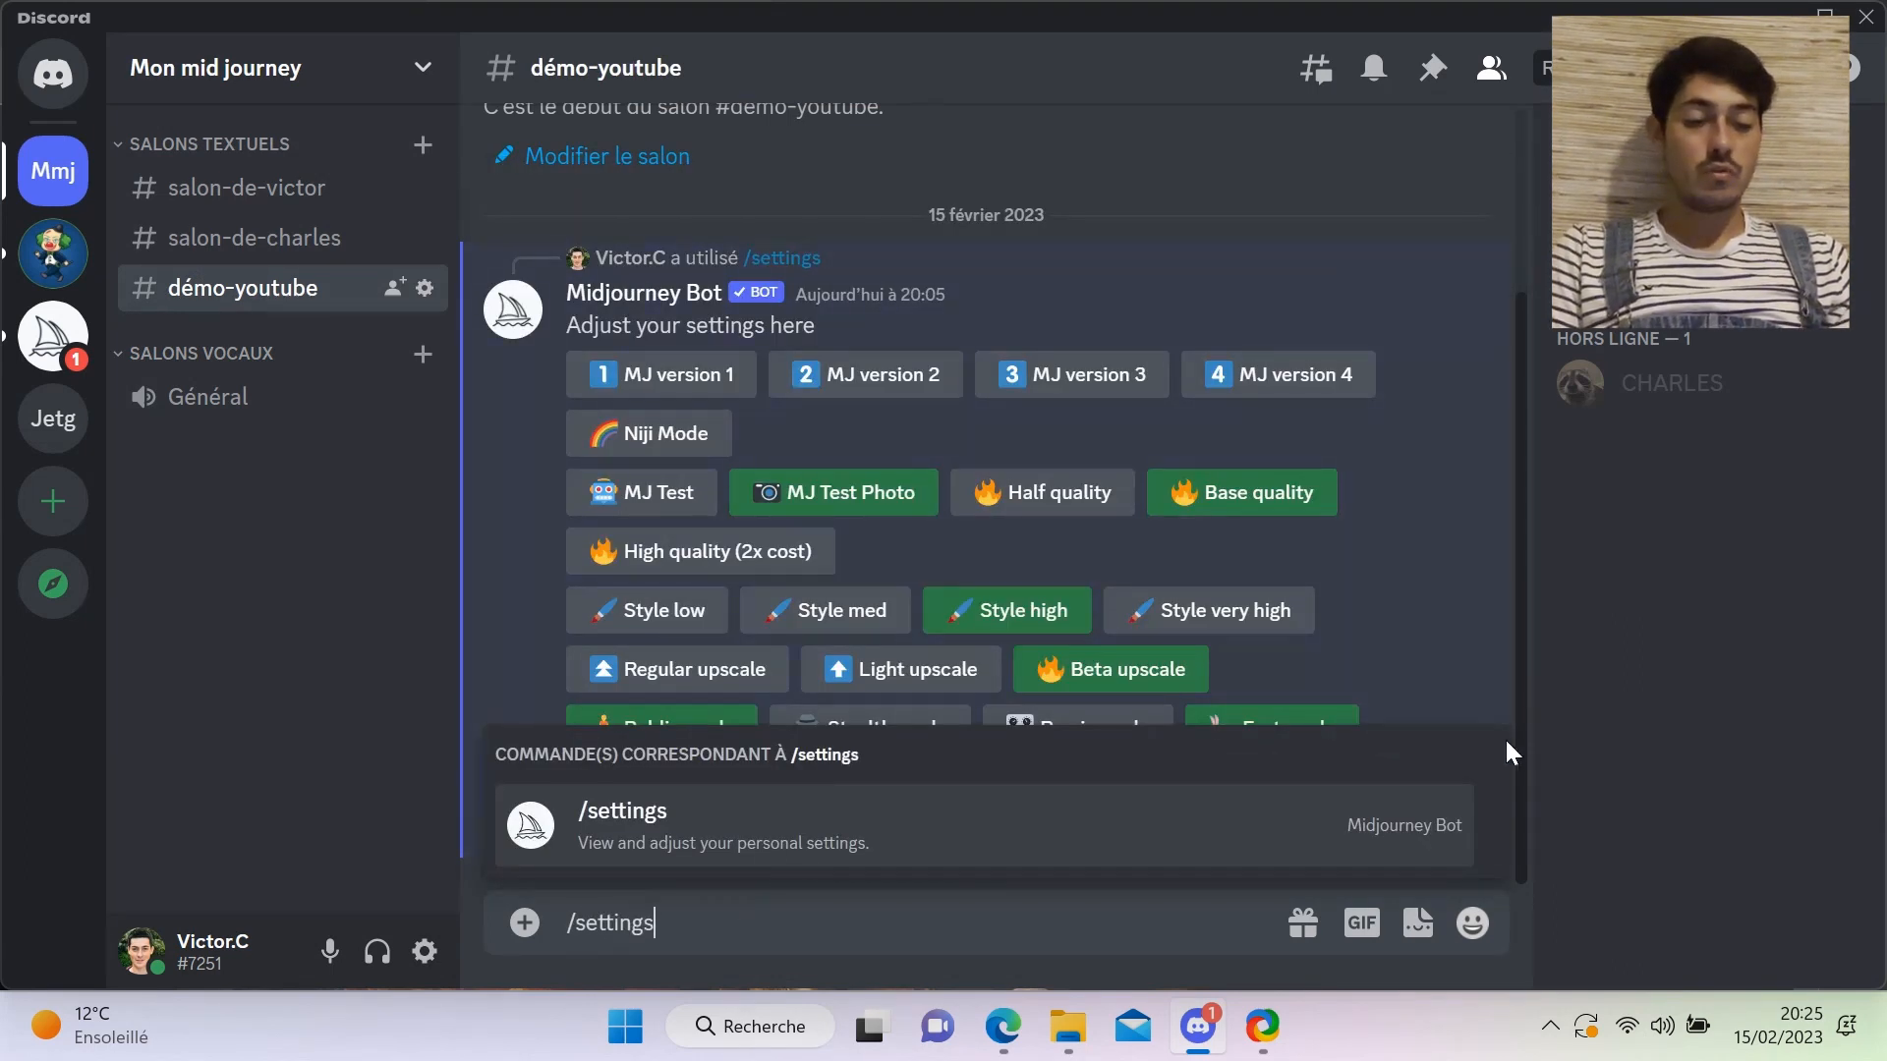
pyautogui.click(1557, 737)
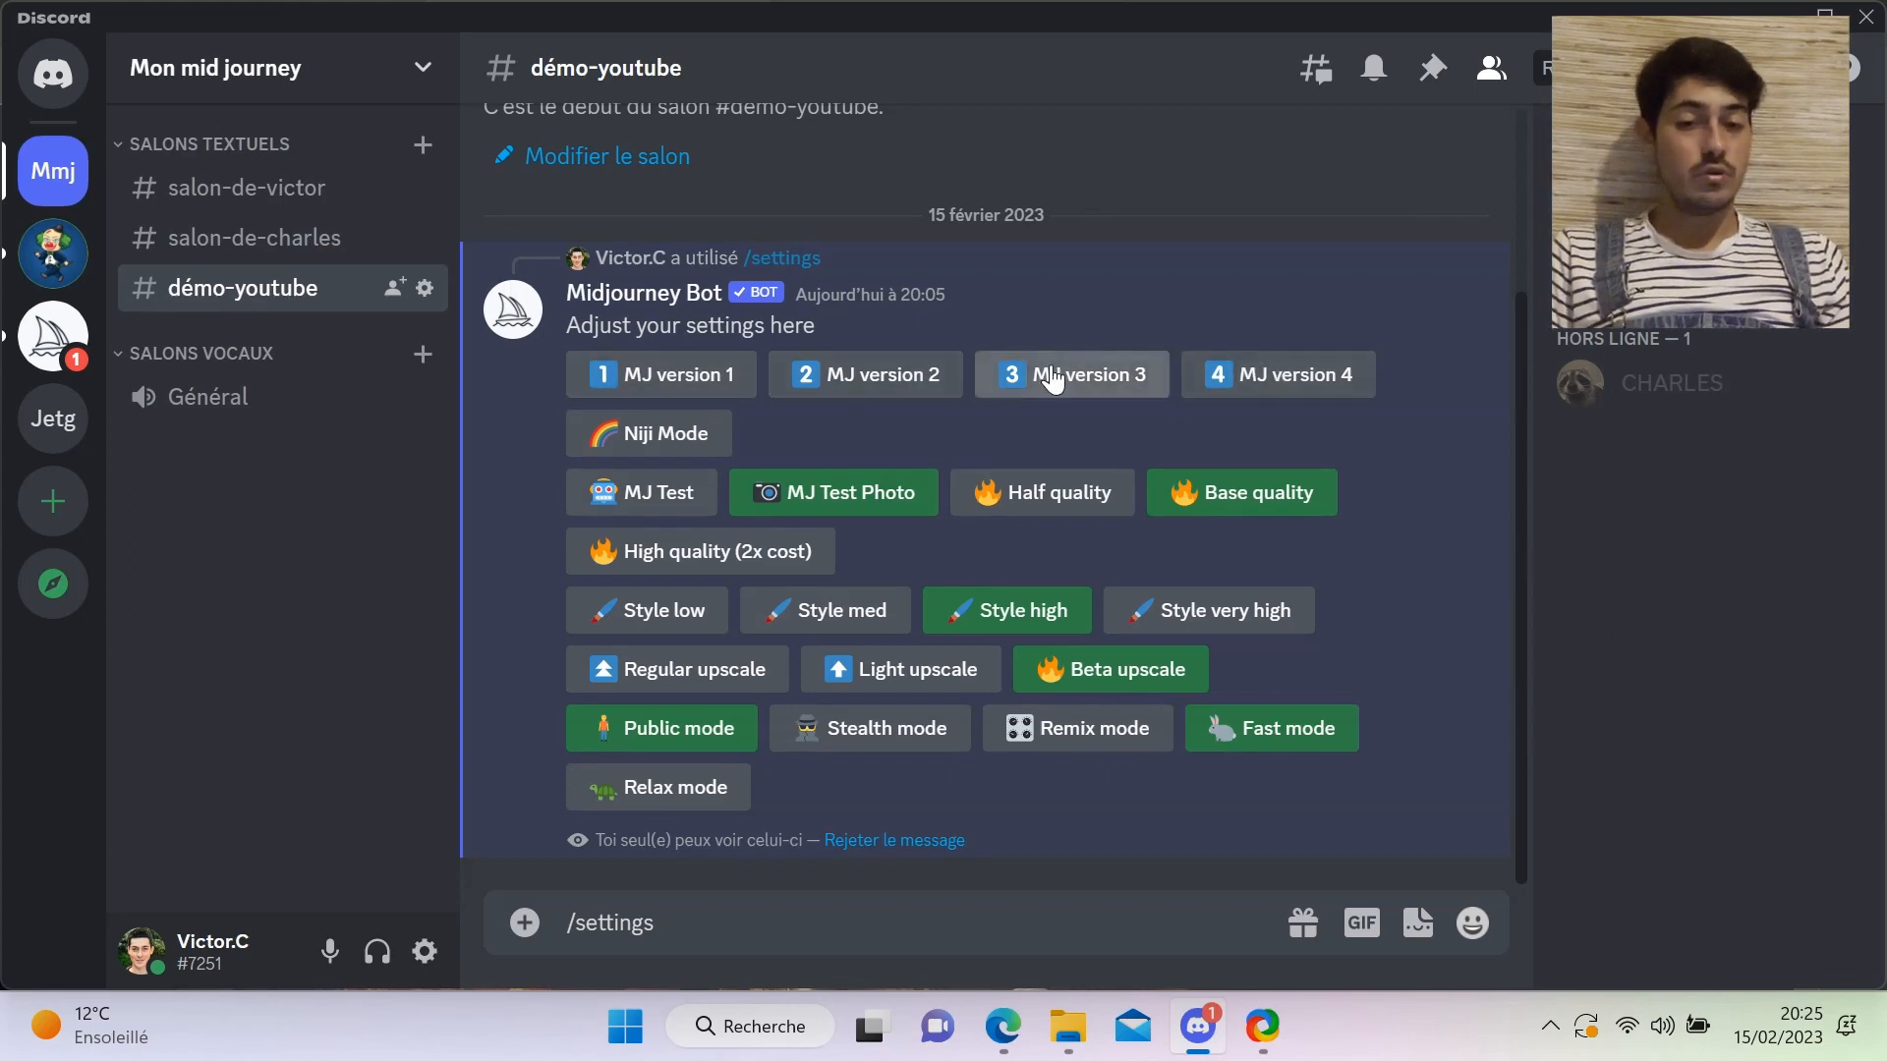
# - Set the Midjourney Bot's model to MJ version 4 in the existing settings message
pyautogui.click(1199, 389)
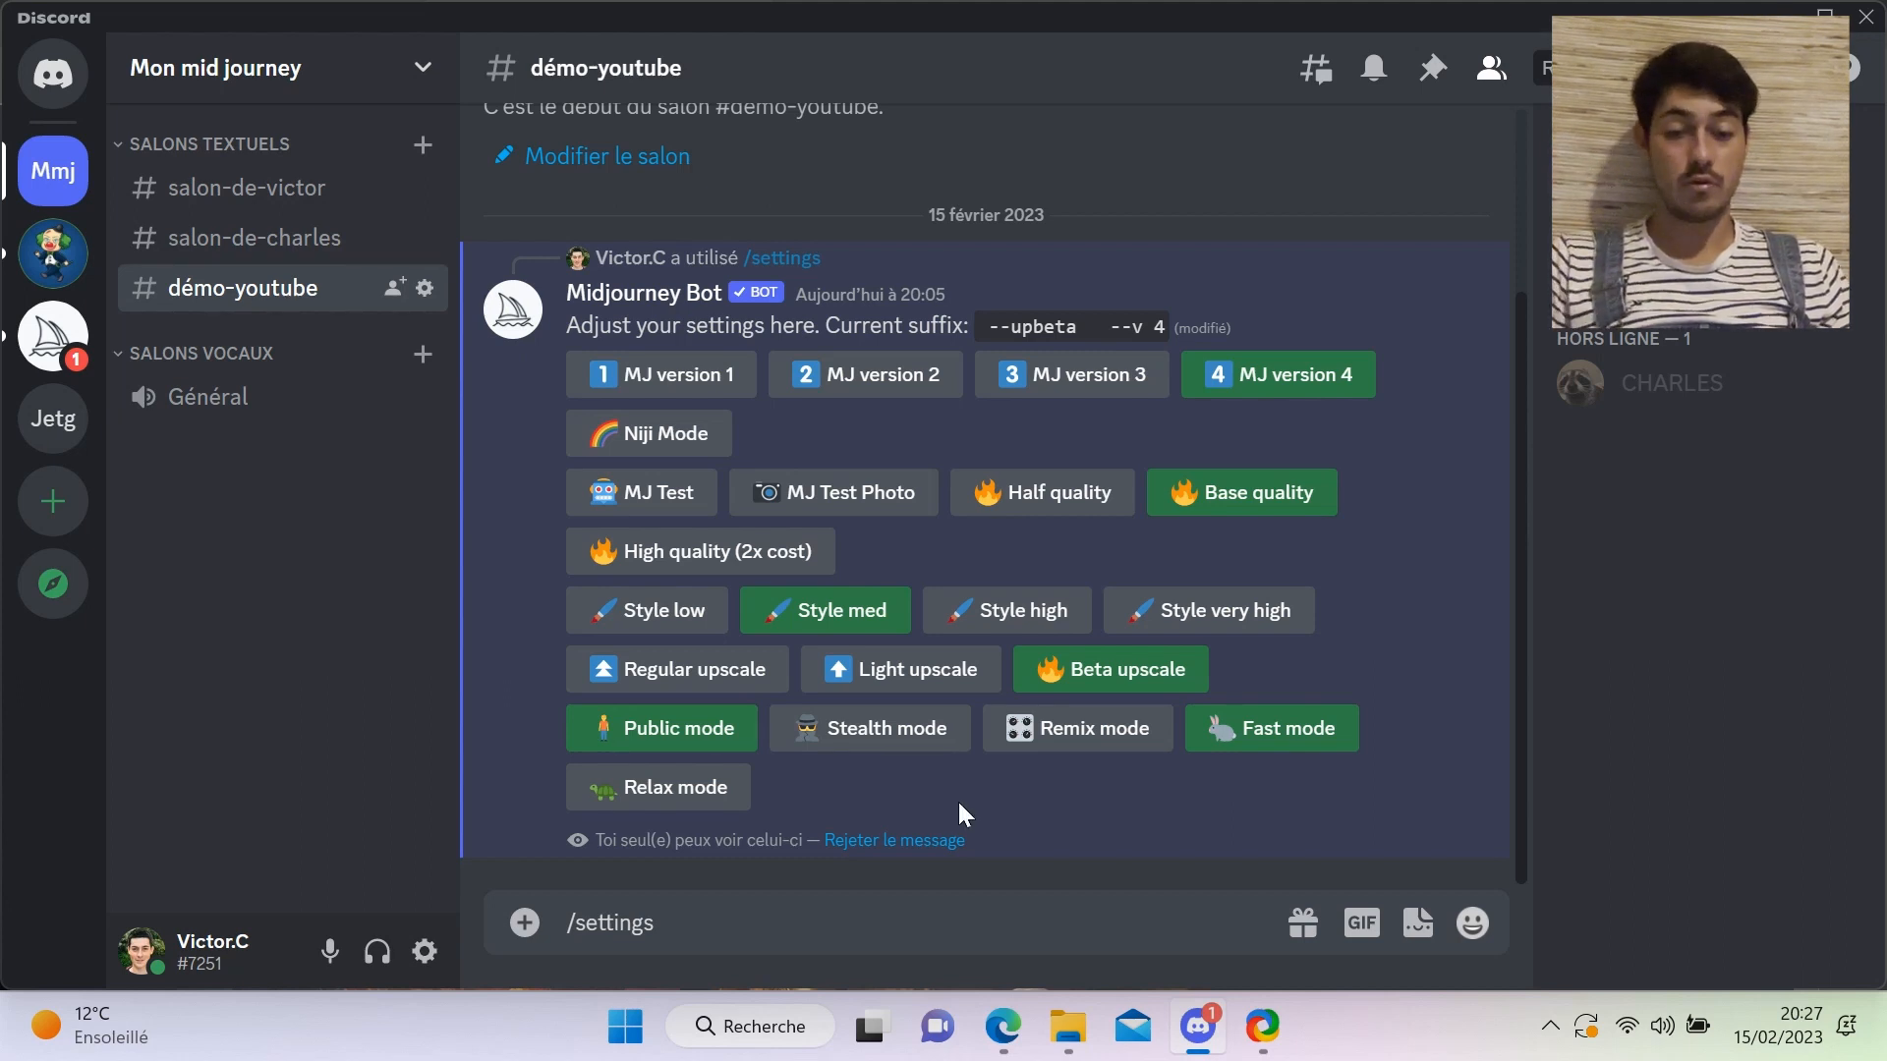
pyautogui.click(723, 798)
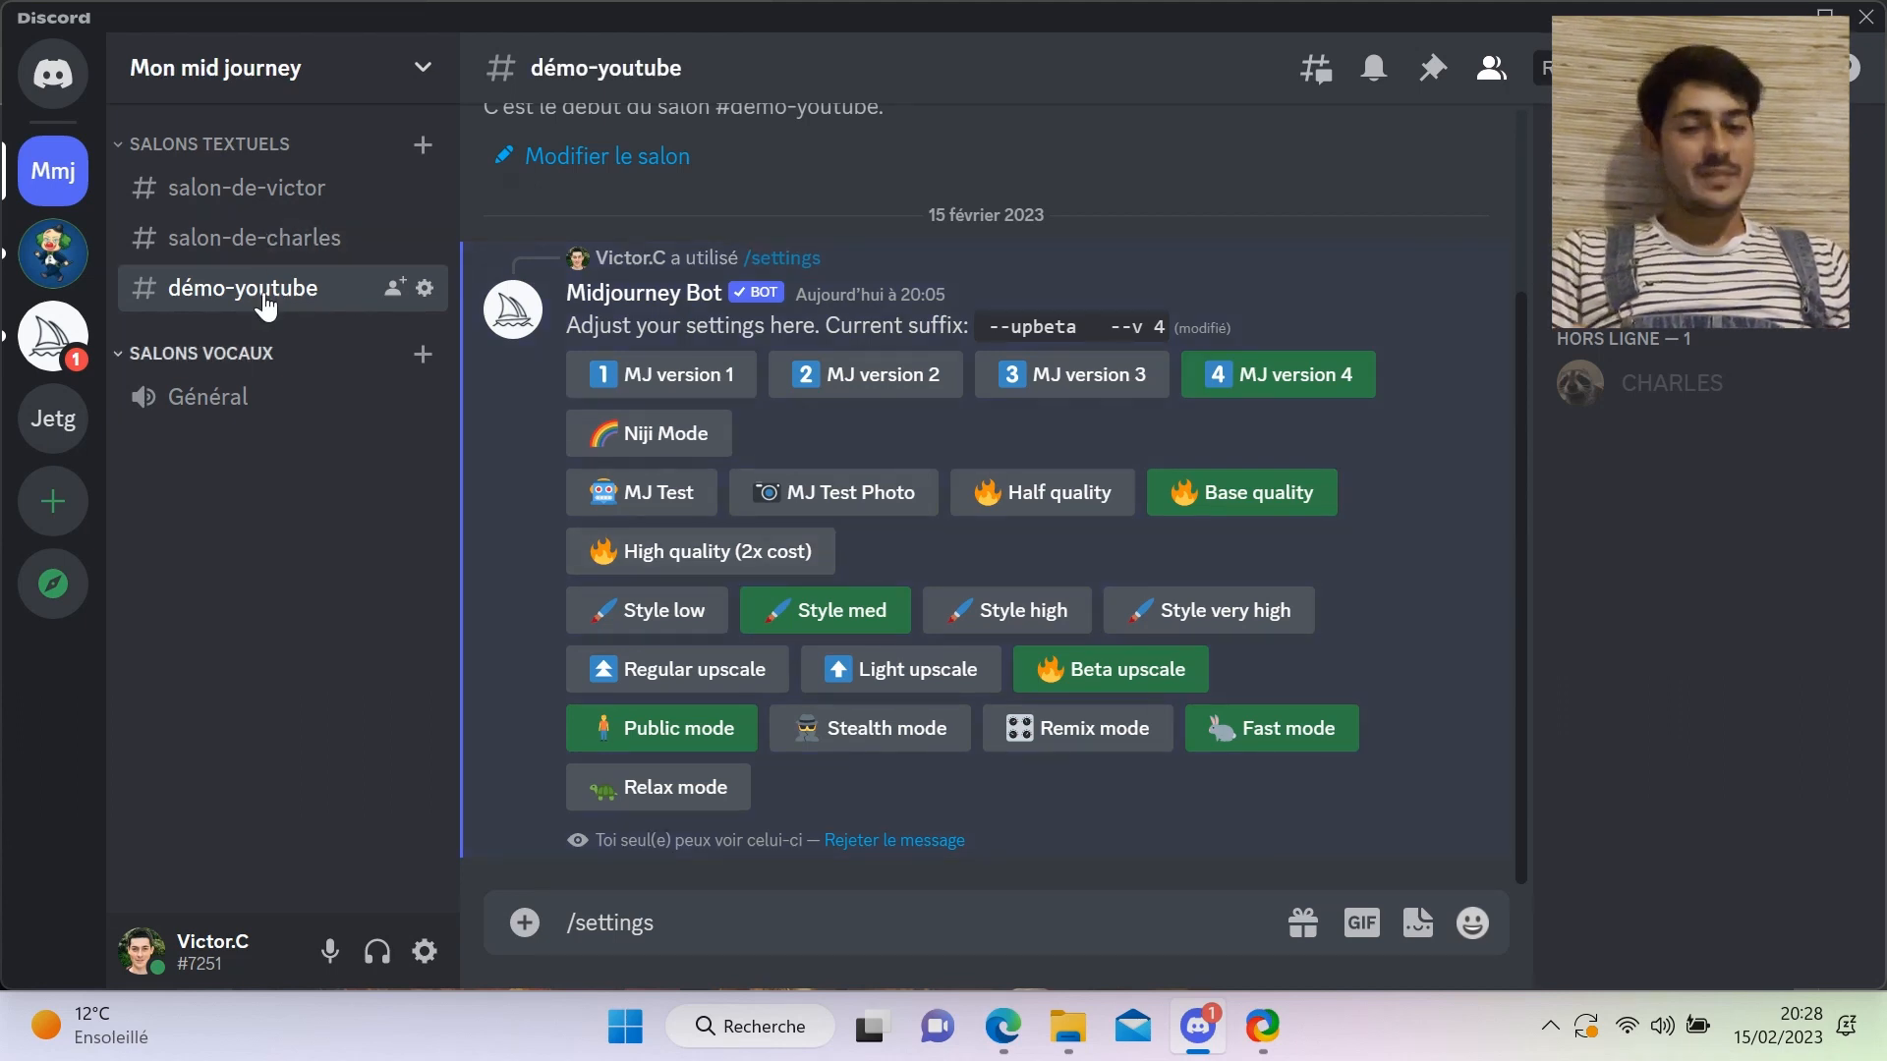
# - Open the server's text channel containing the viking portraits and find the source photo posted above them
pyautogui.click(335, 190)
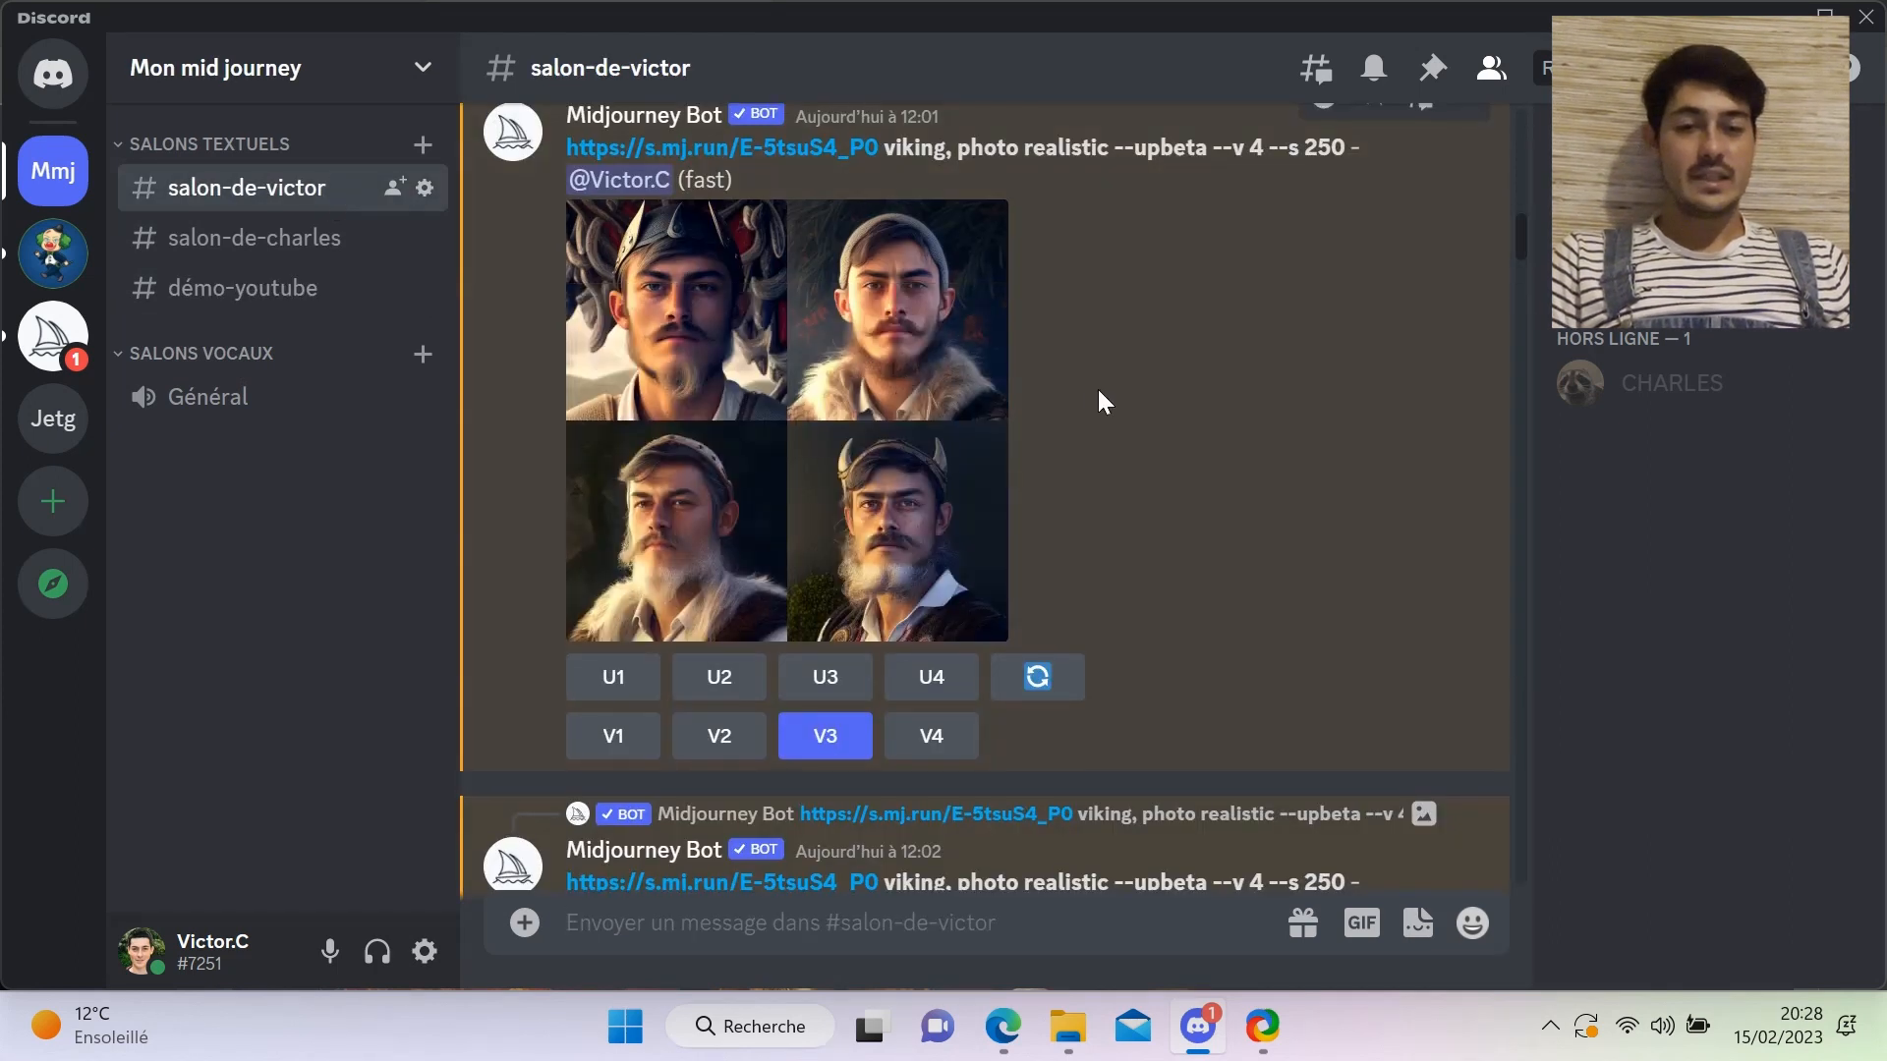
pyautogui.scroll(2, 1099, 390)
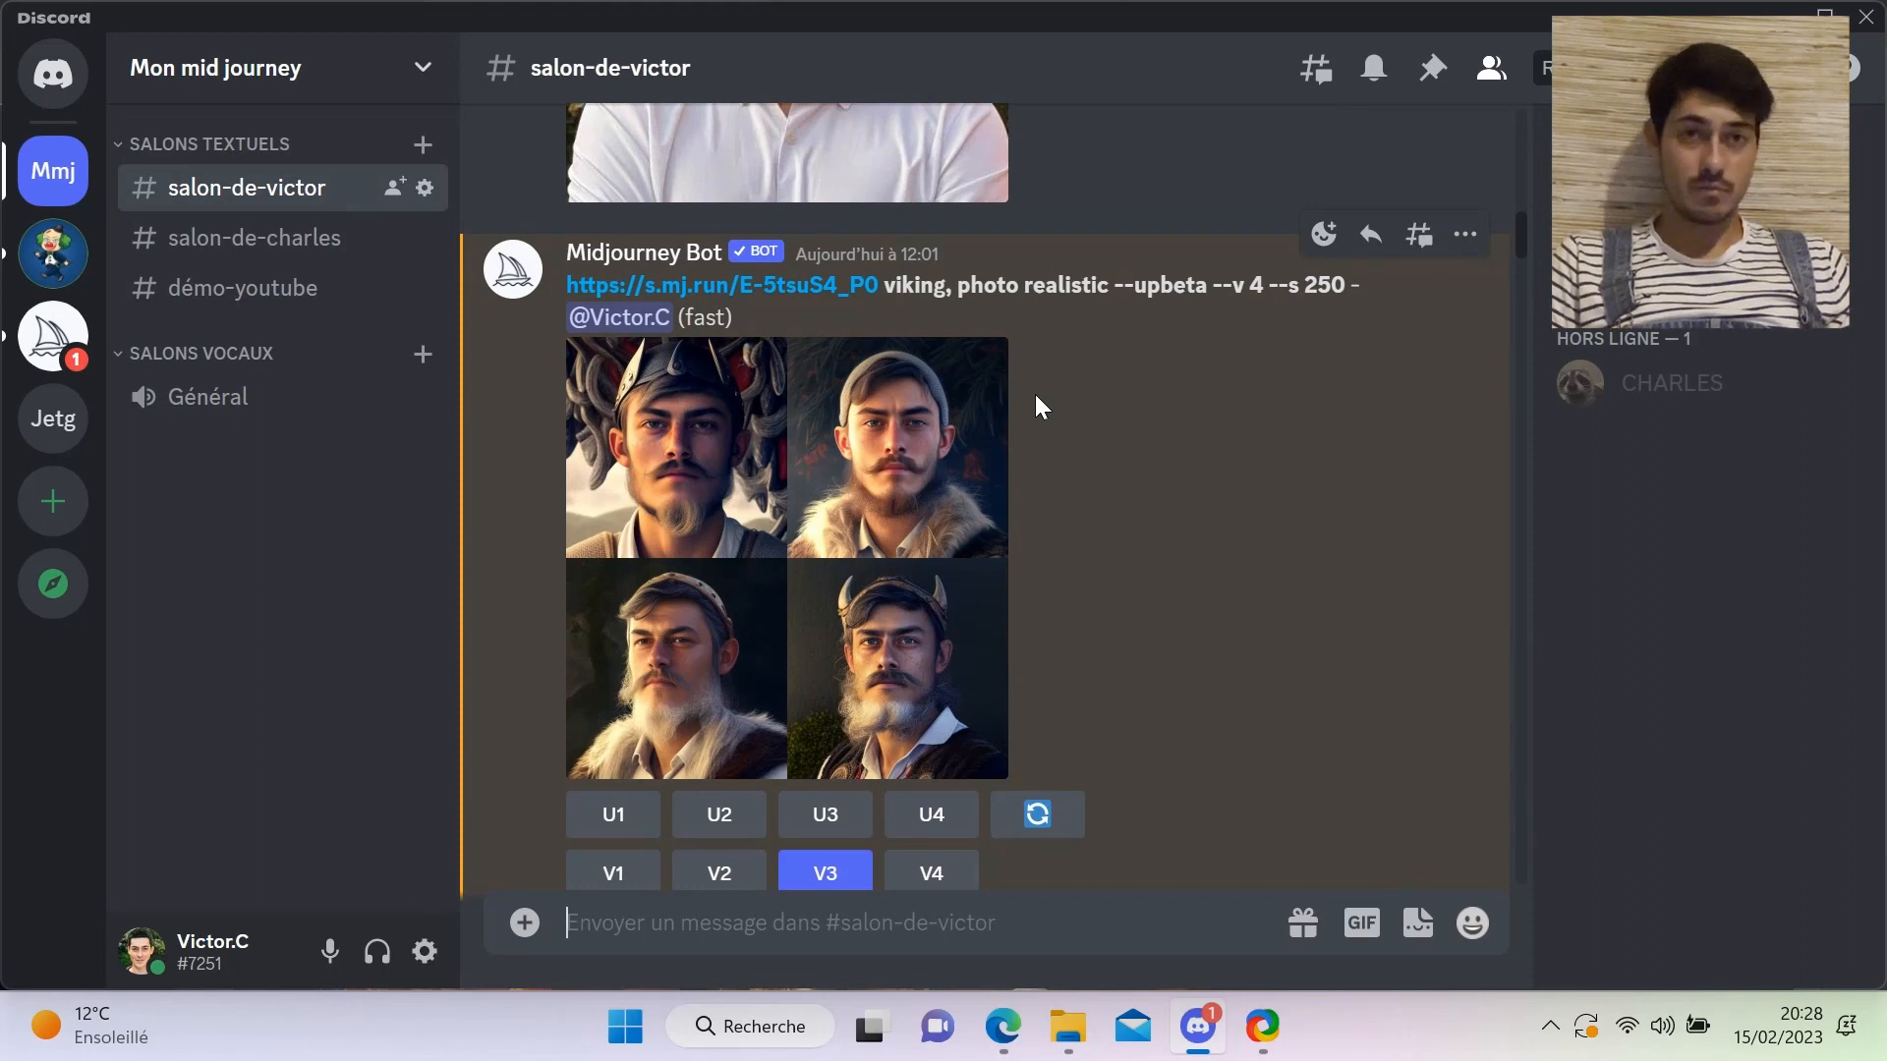
pyautogui.scroll(4, 1035, 393)
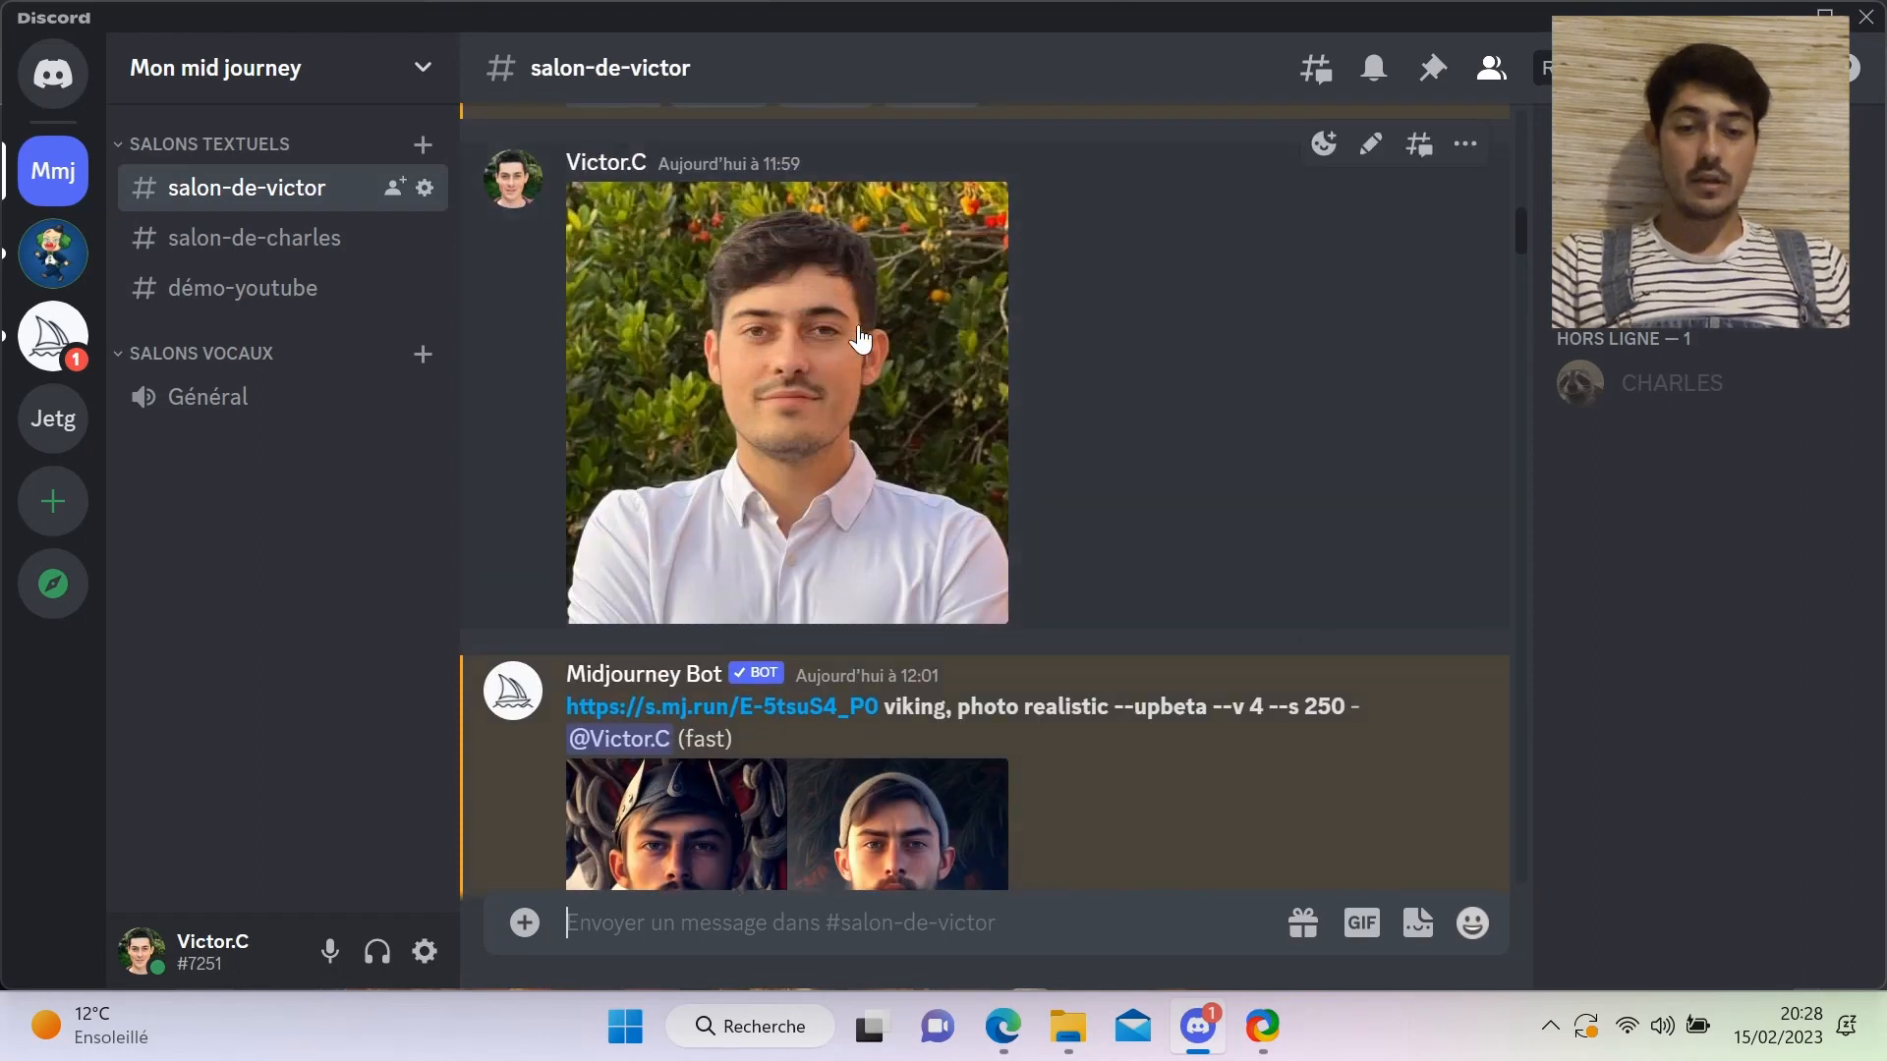
# - Open the source portrait photo in the web browser and select its full image address
pyautogui.rightClick(814, 433)
pyautogui.click(747, 464)
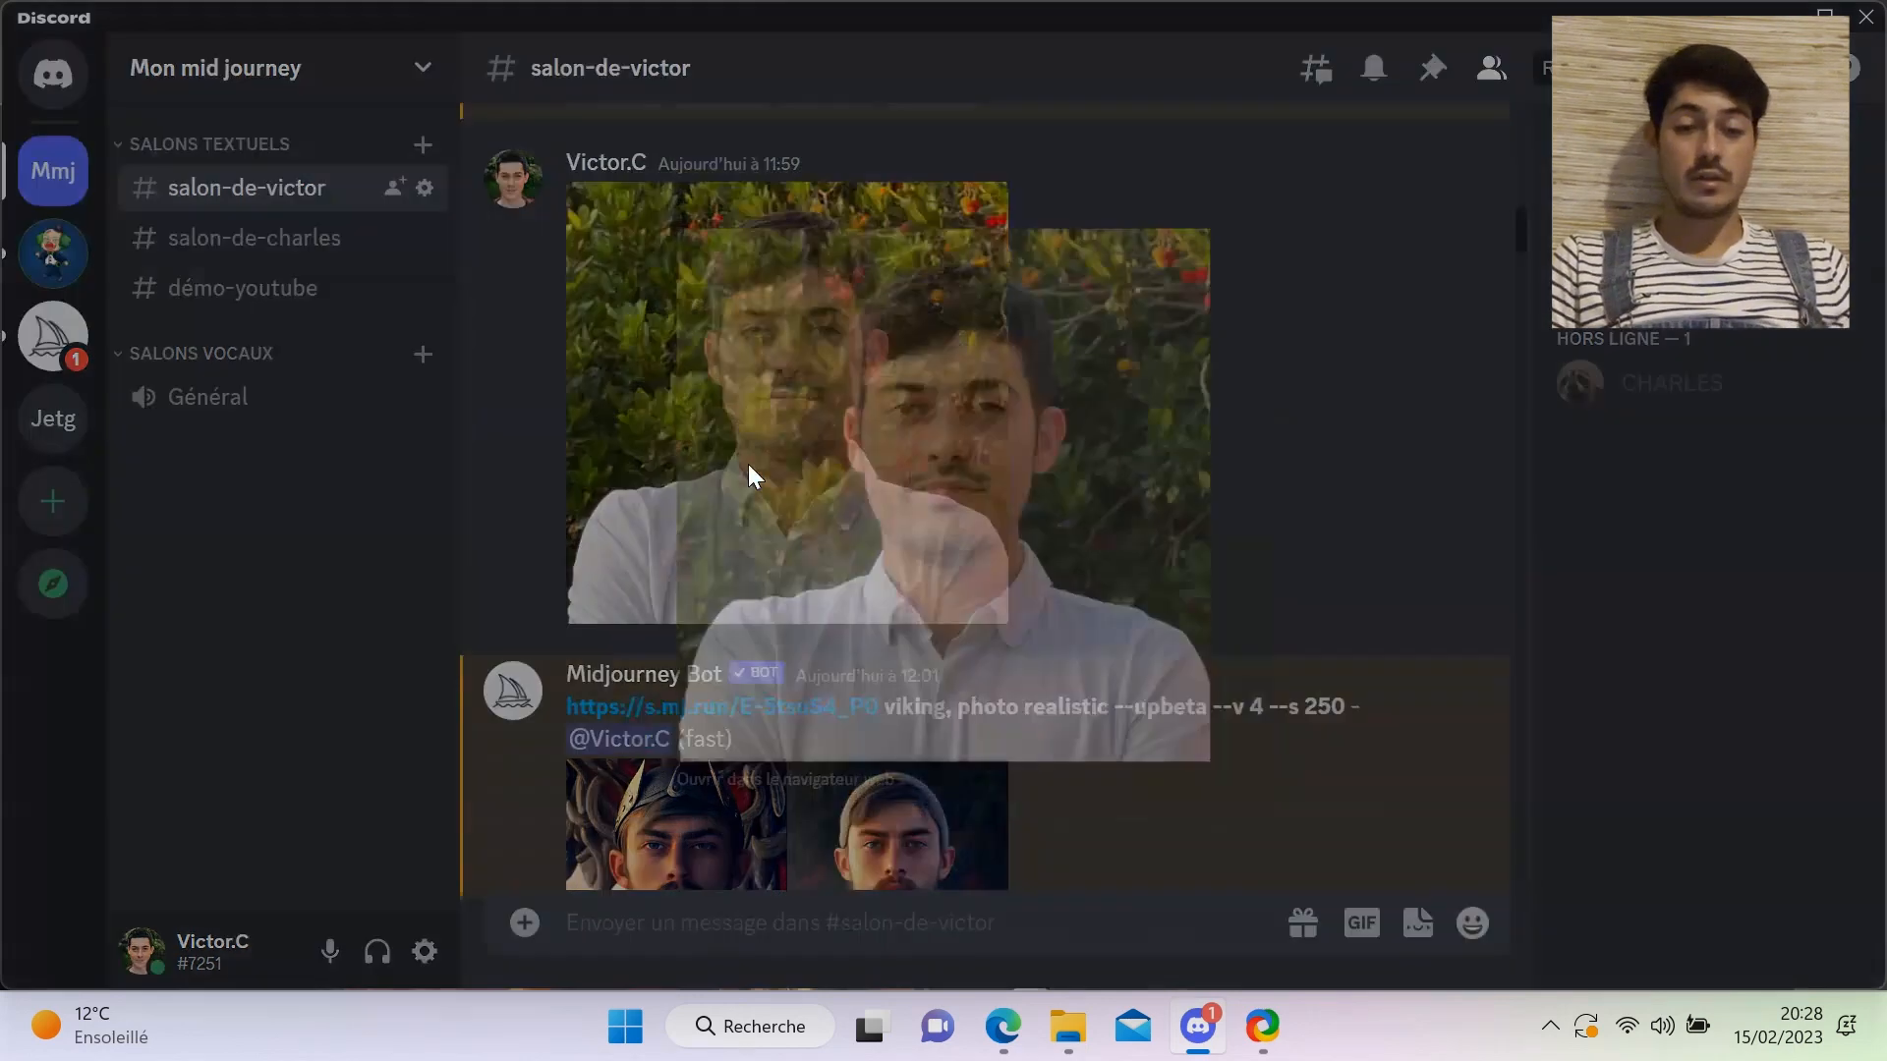
pyautogui.rightClick(864, 472)
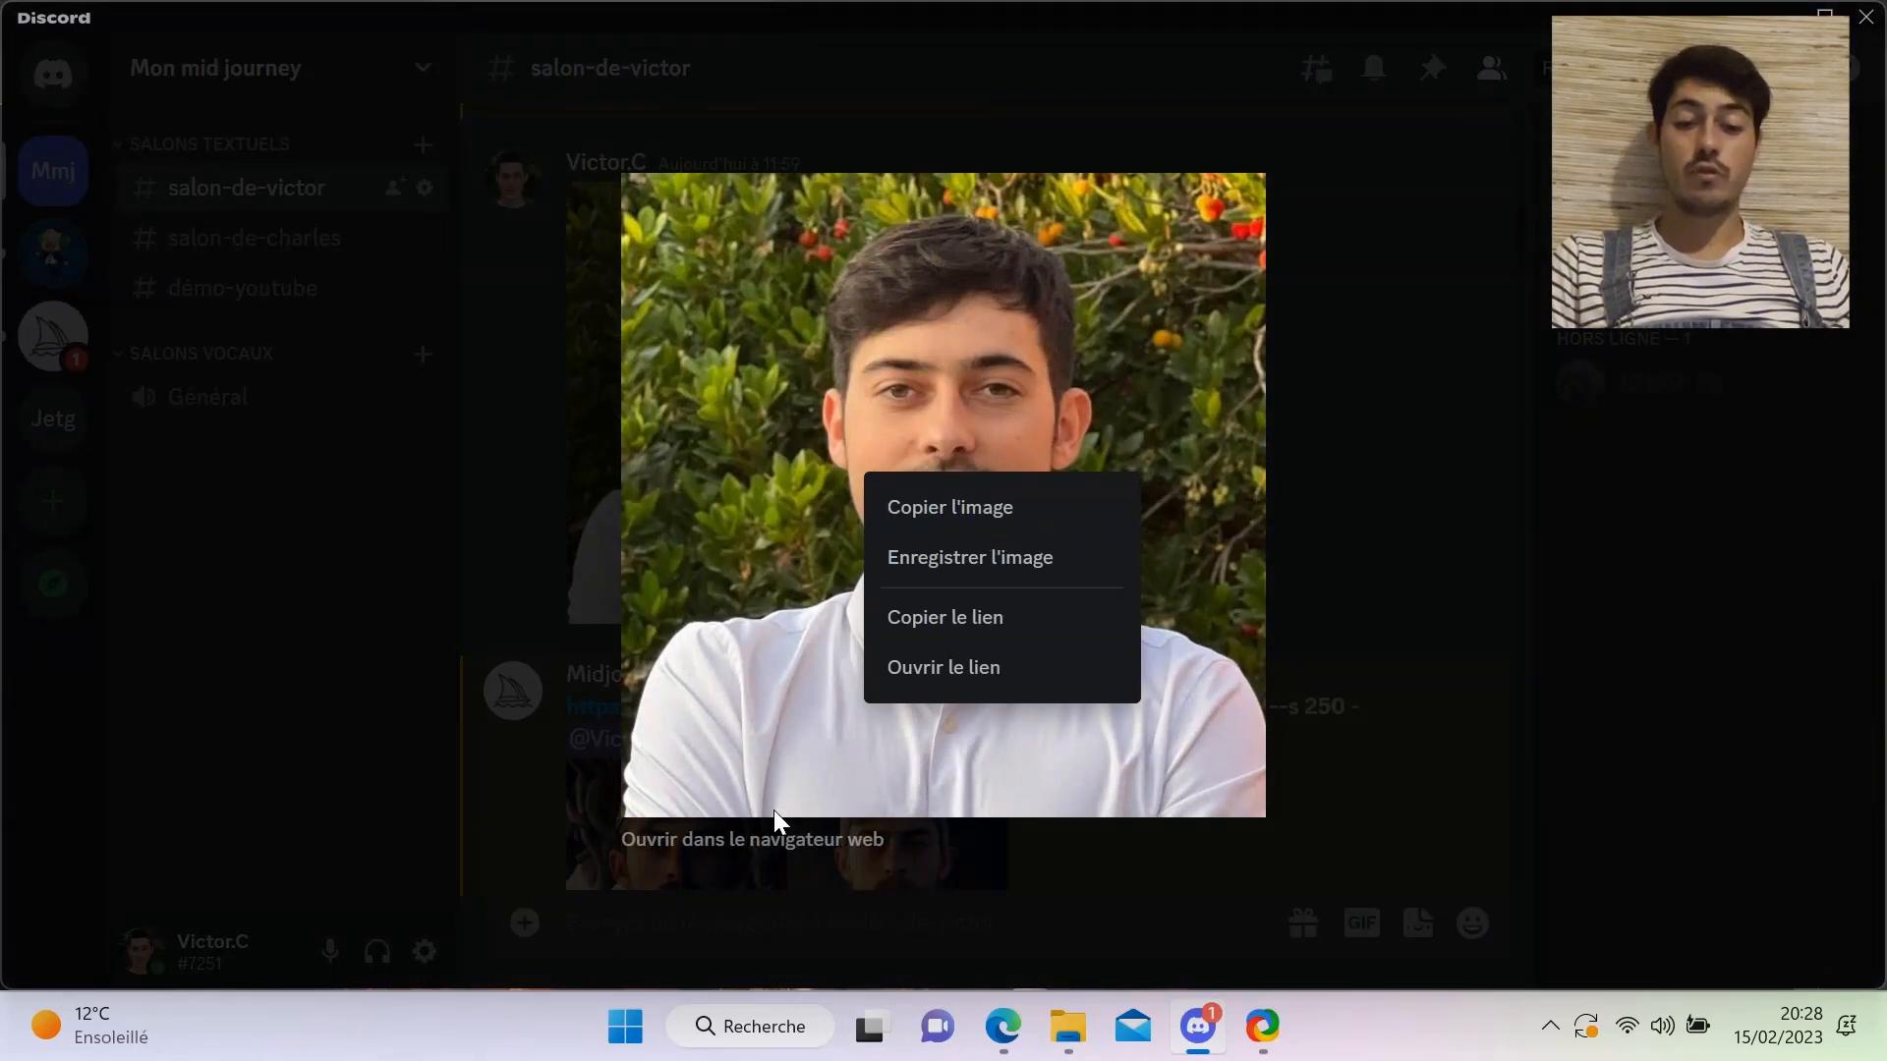
pyautogui.click(762, 839)
pyautogui.click(700, 78)
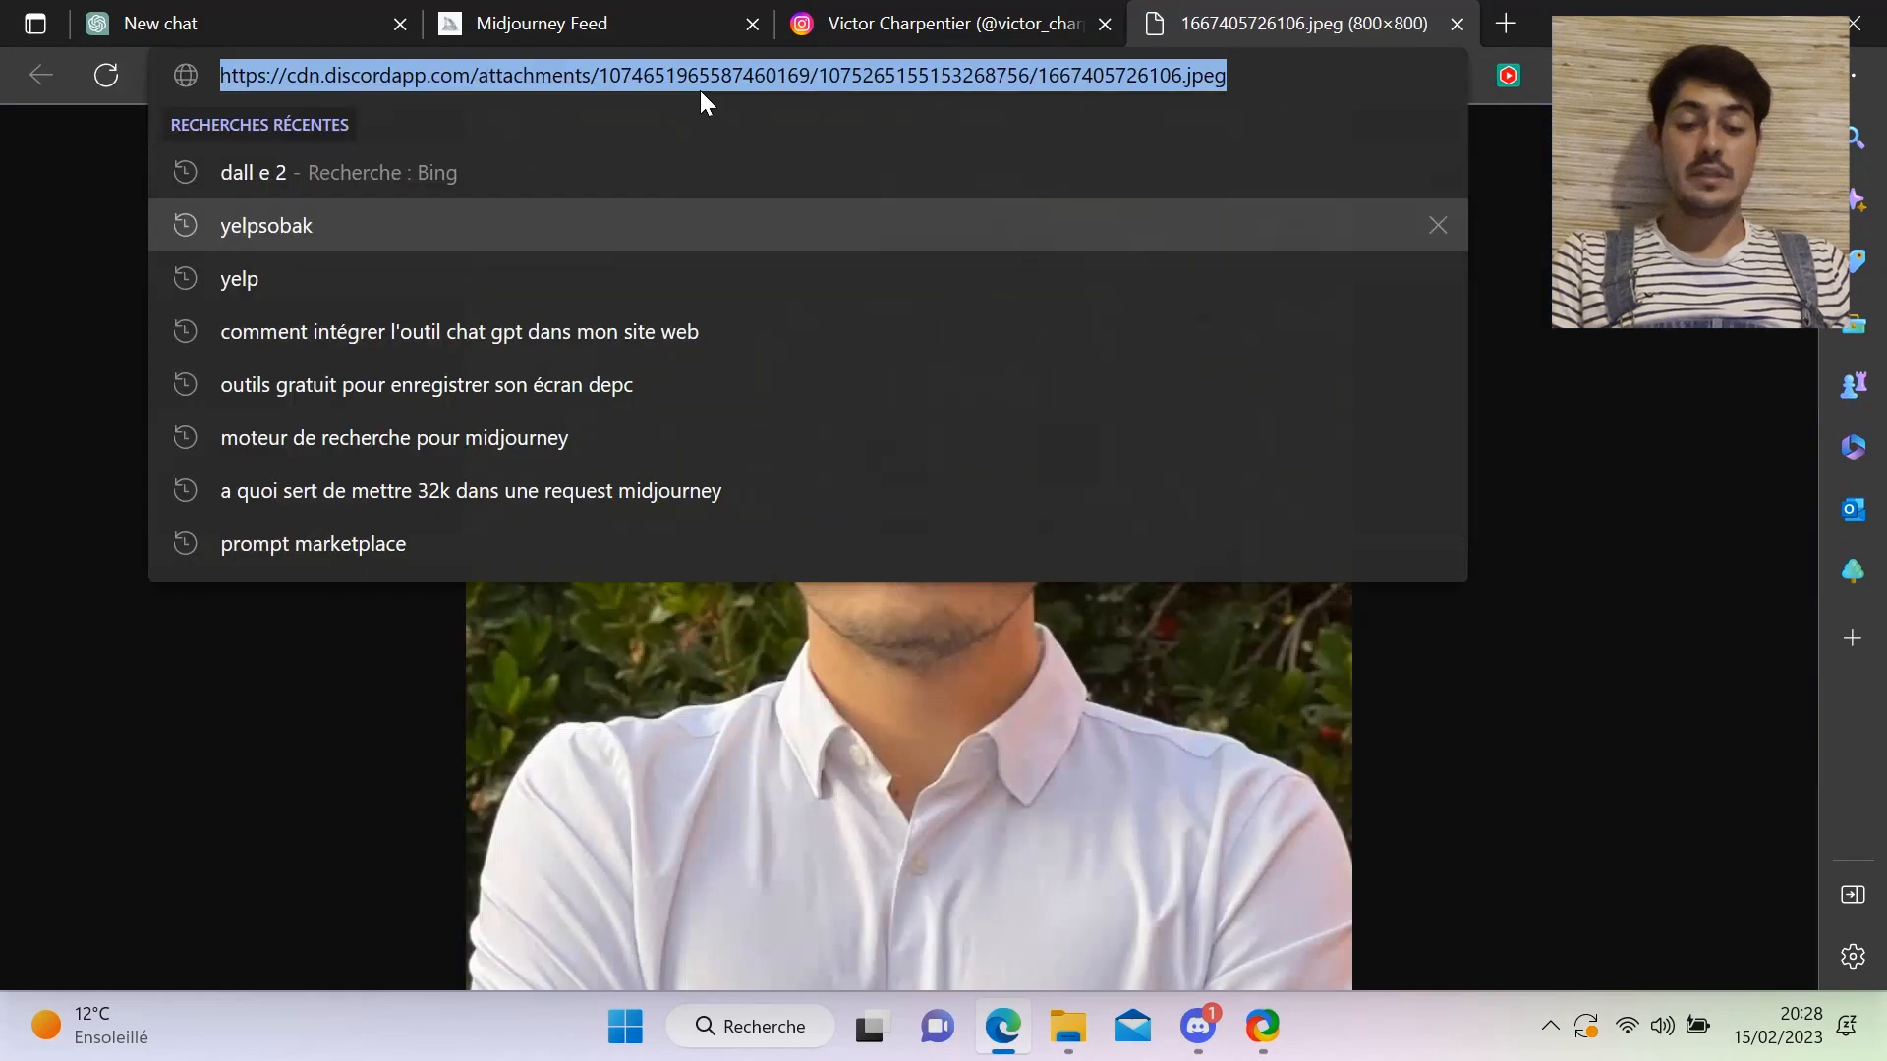
# - Switch back to Discord and close the enlarged portrait photo
pyautogui.click(1263, 1030)
pyautogui.click(1198, 1027)
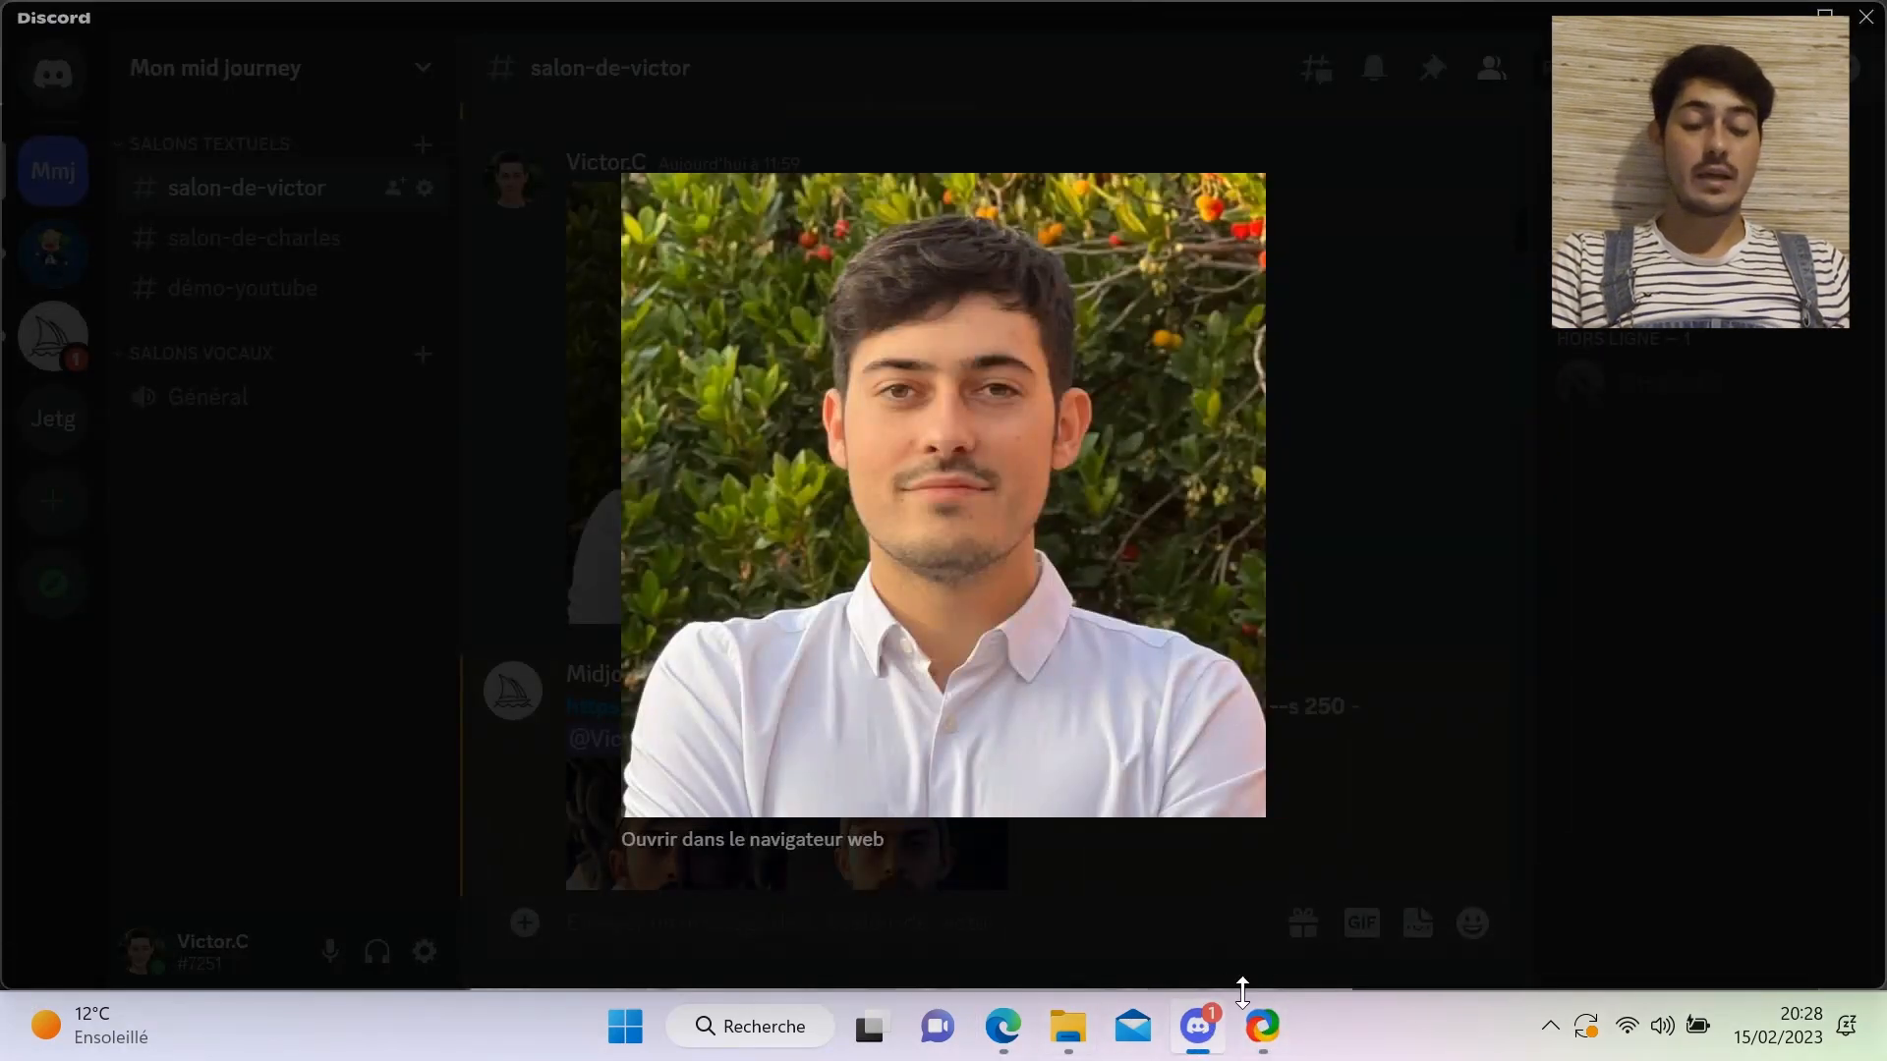
pyautogui.click(1215, 1034)
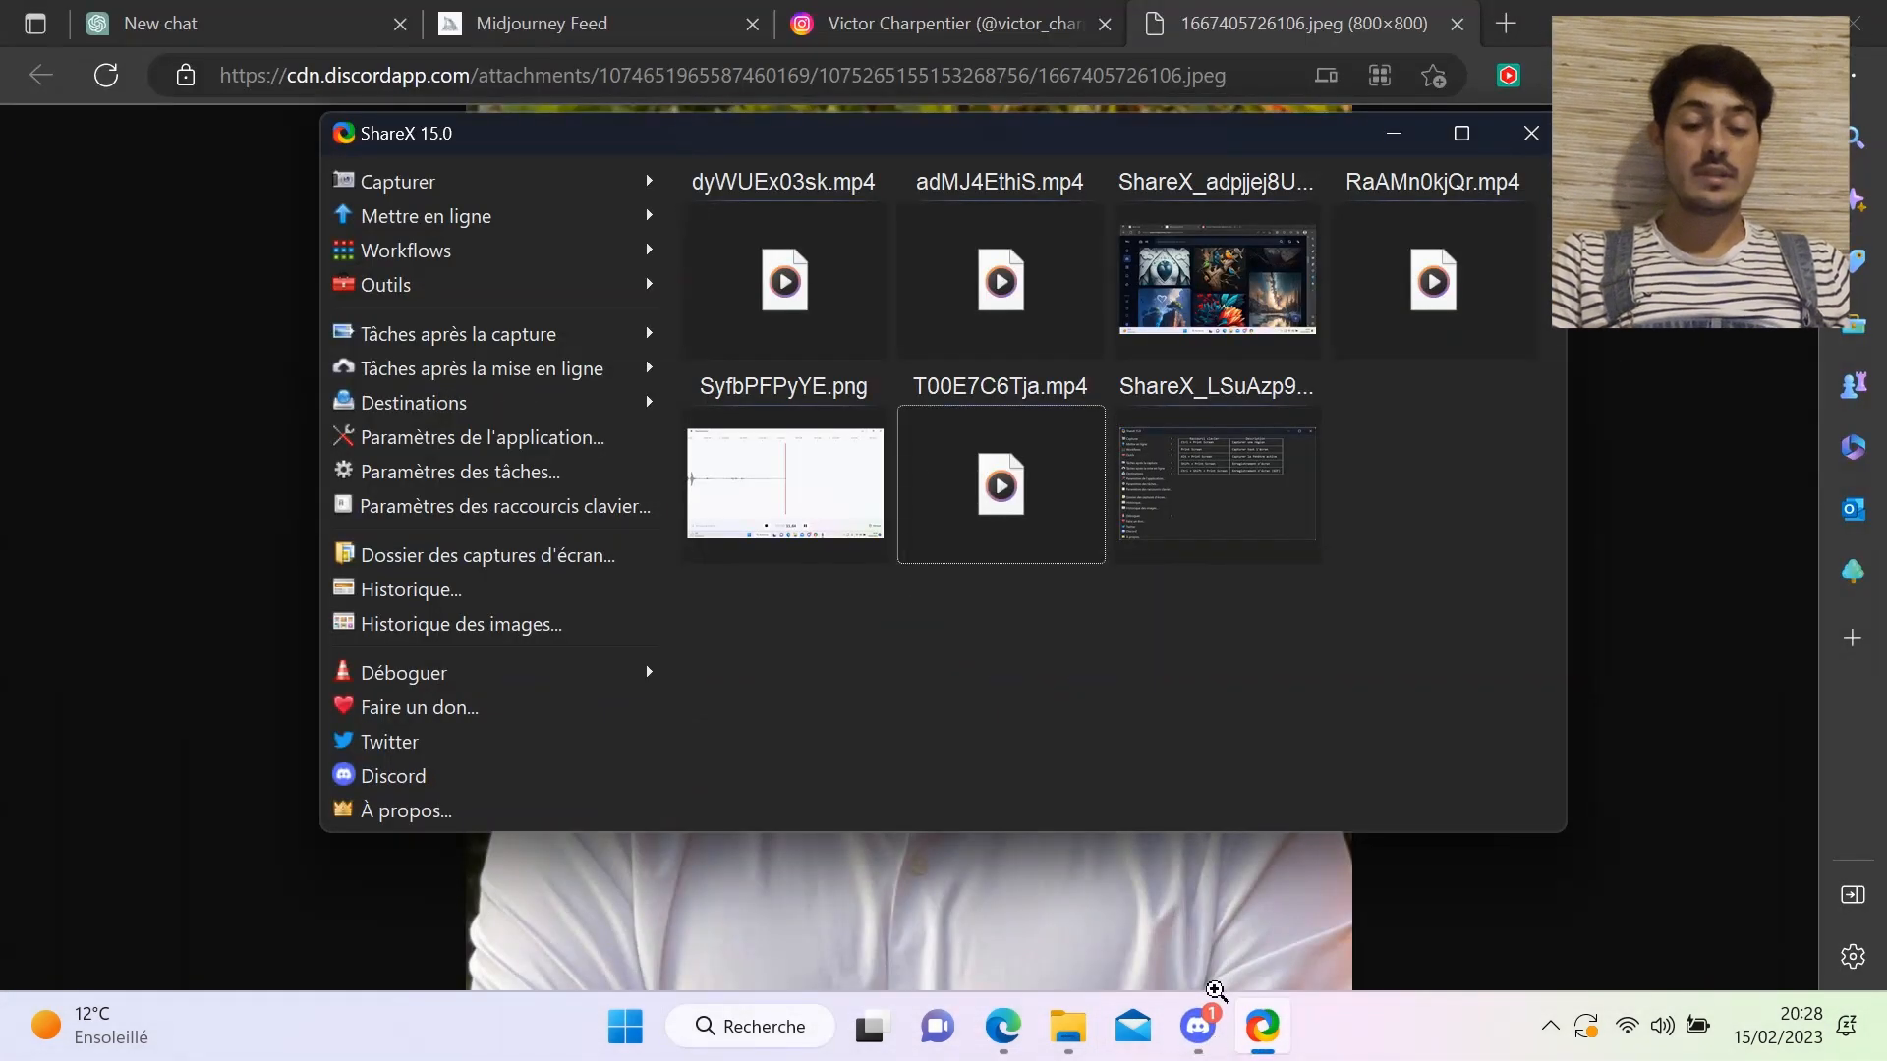
pyautogui.click(1216, 1034)
pyautogui.click(1272, 896)
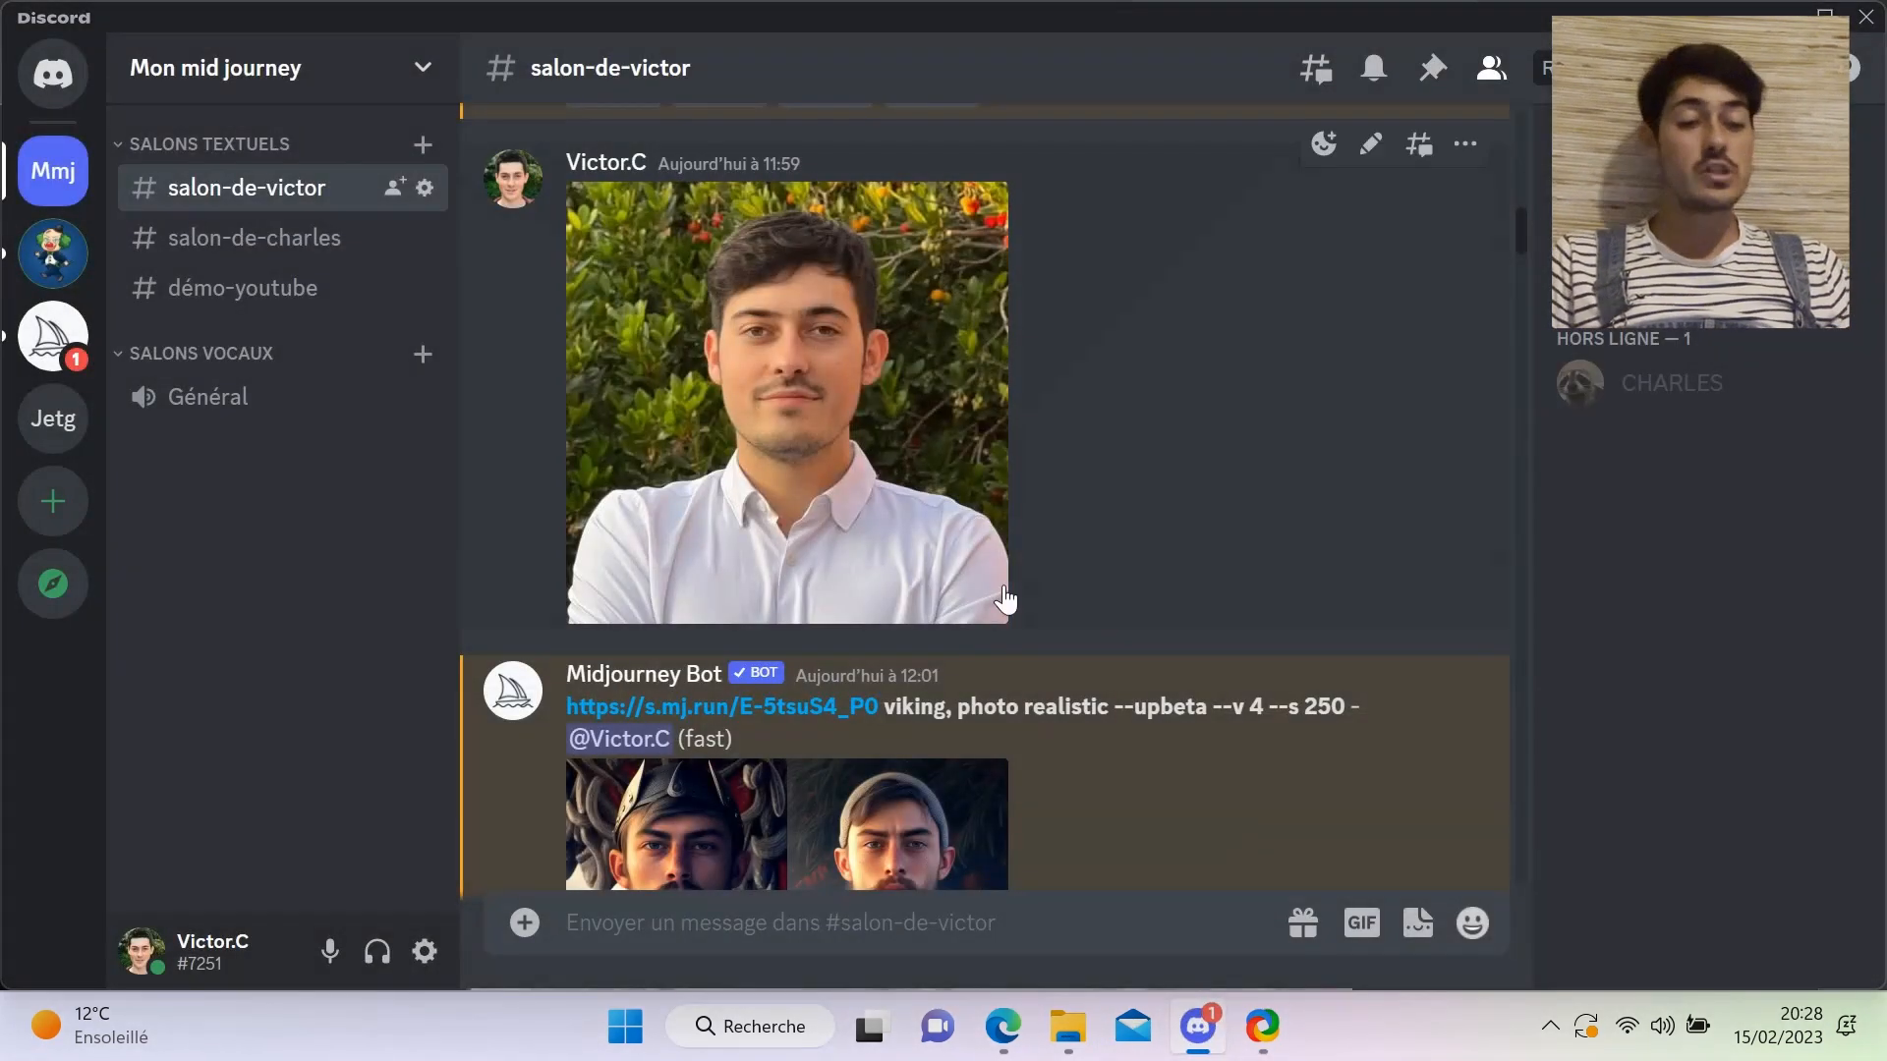
# - Highlight "viking, photo realistic" in the prompt below the photo and view the resulting portrait grid with its upscale and variation options
pyautogui.scroll(-3, 1002, 582)
pyautogui.moveTo(881, 454); pyautogui.dragTo(1110, 455)
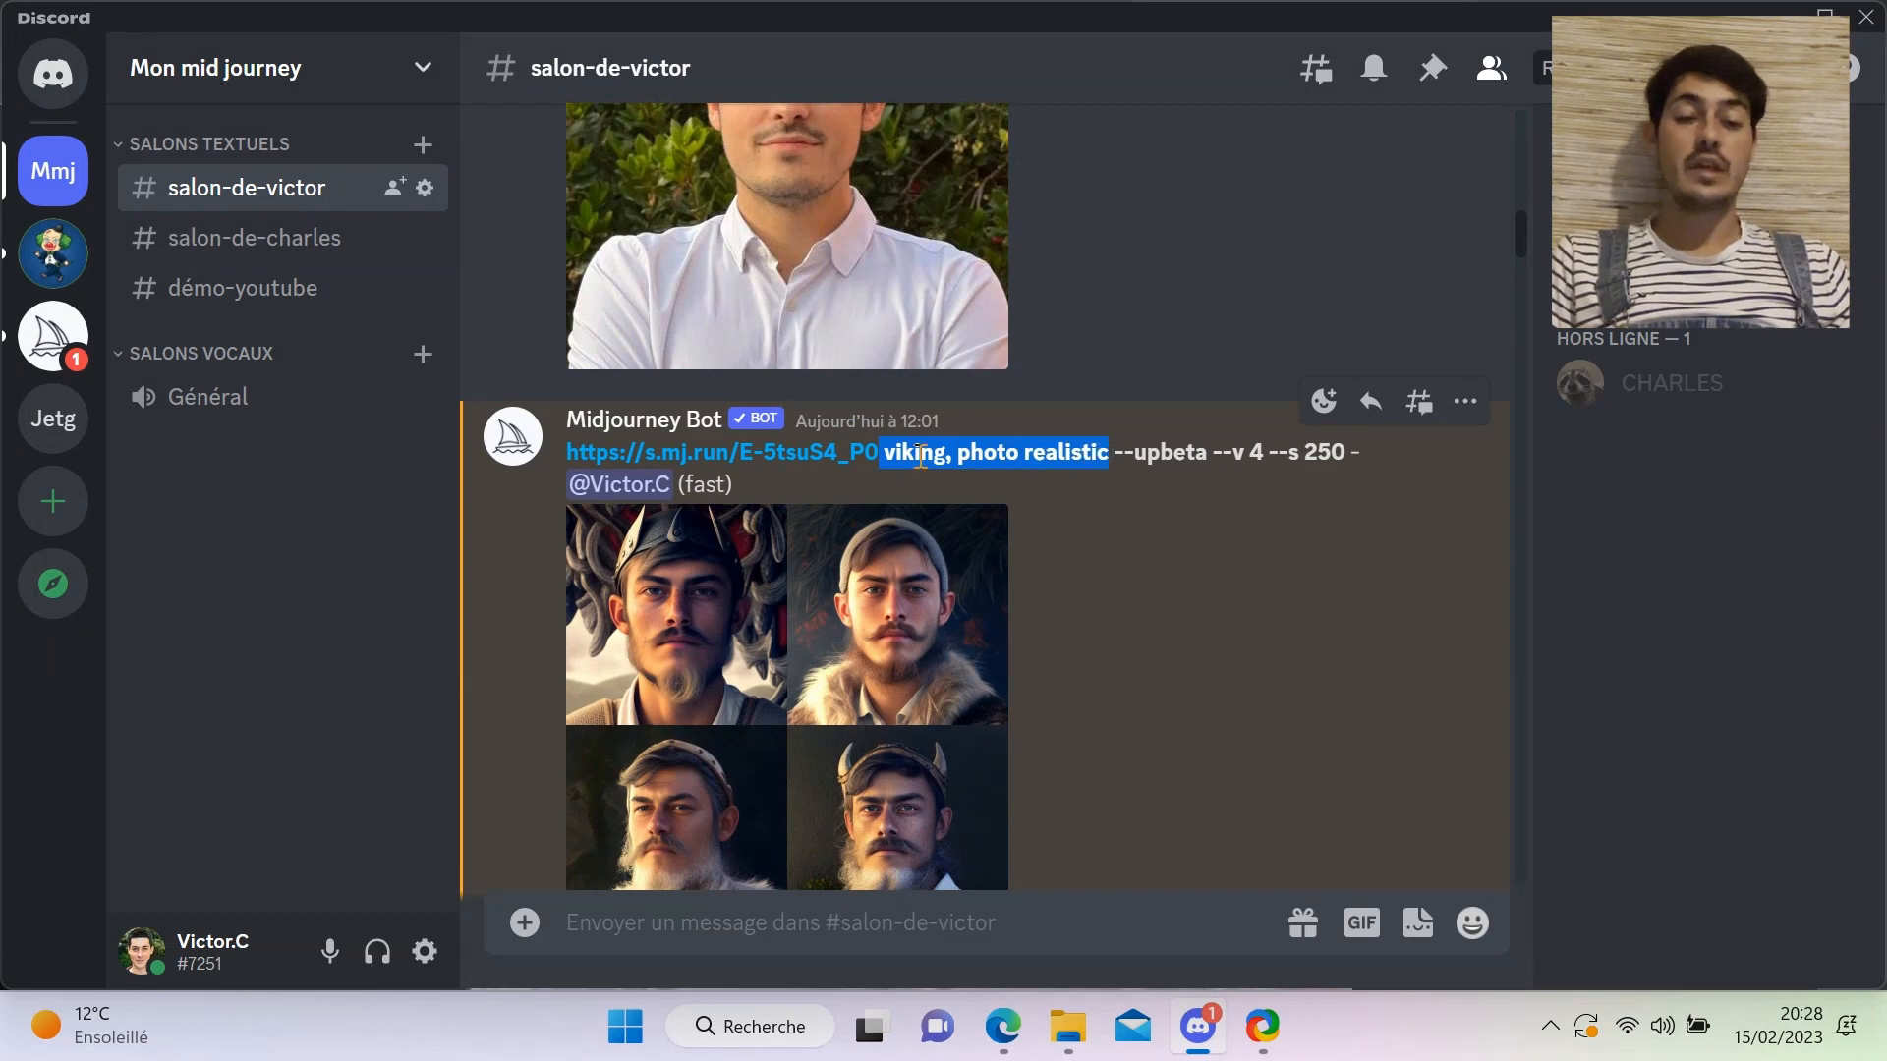
pyautogui.click(1119, 317)
pyautogui.scroll(-5, 1119, 317)
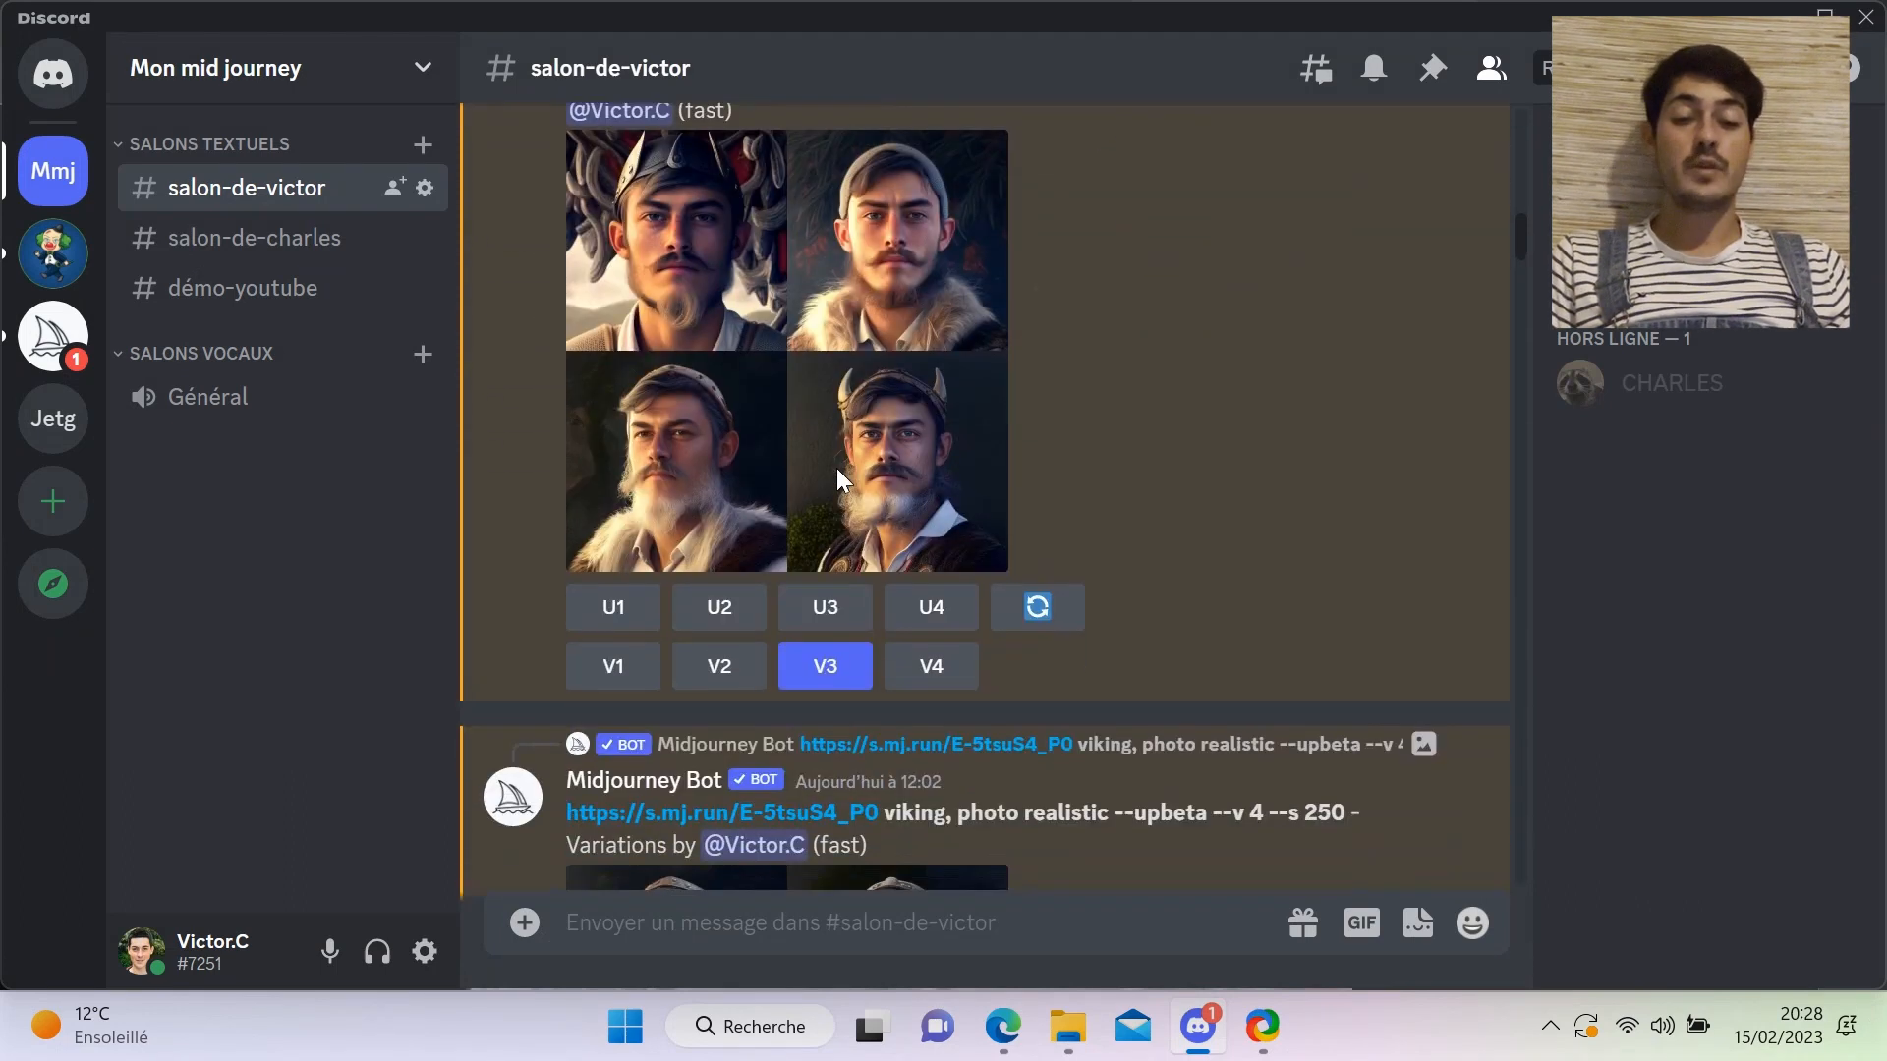
# - Enlarge the grid of four viking portraits to examine the faces, and close the enlarged view
pyautogui.click(857, 415)
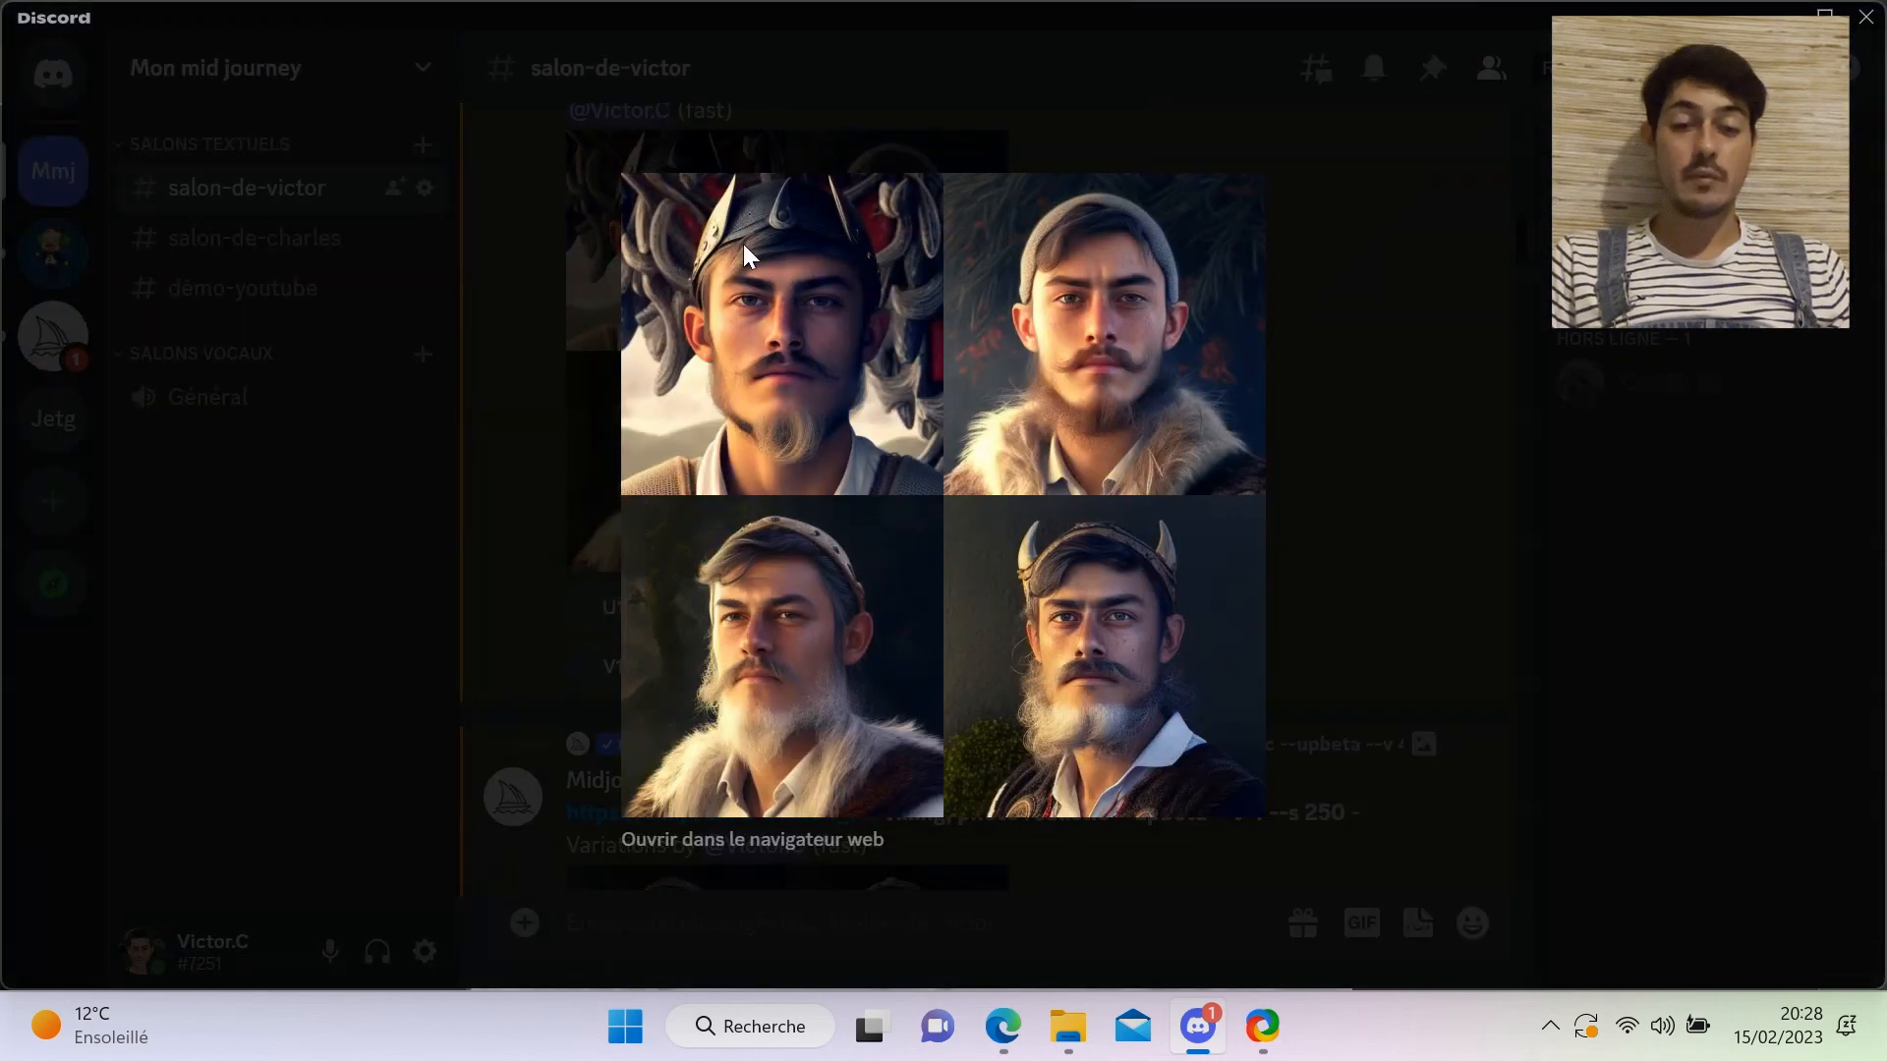
pyautogui.click(542, 373)
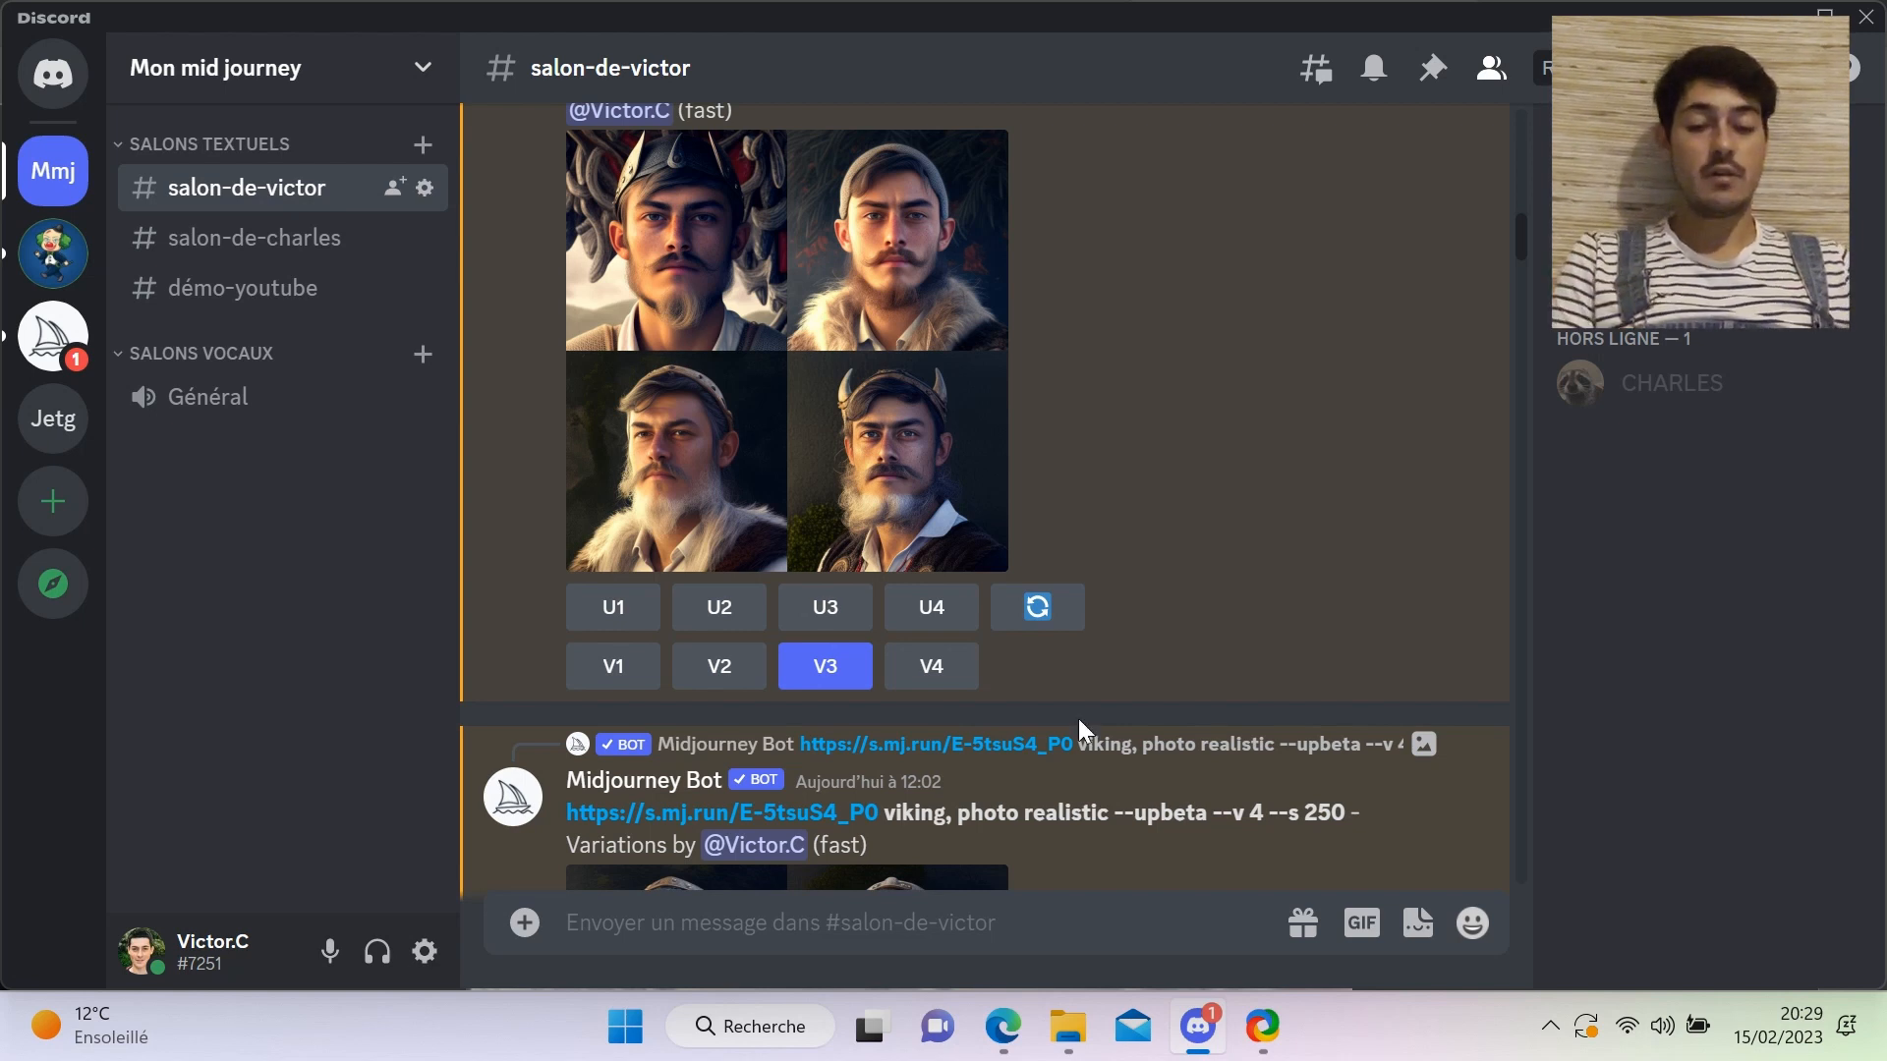
# - Start the /blend command in the salon-de-victor channel to show its image1 and image2 upload slots
pyautogui.write('/blend')
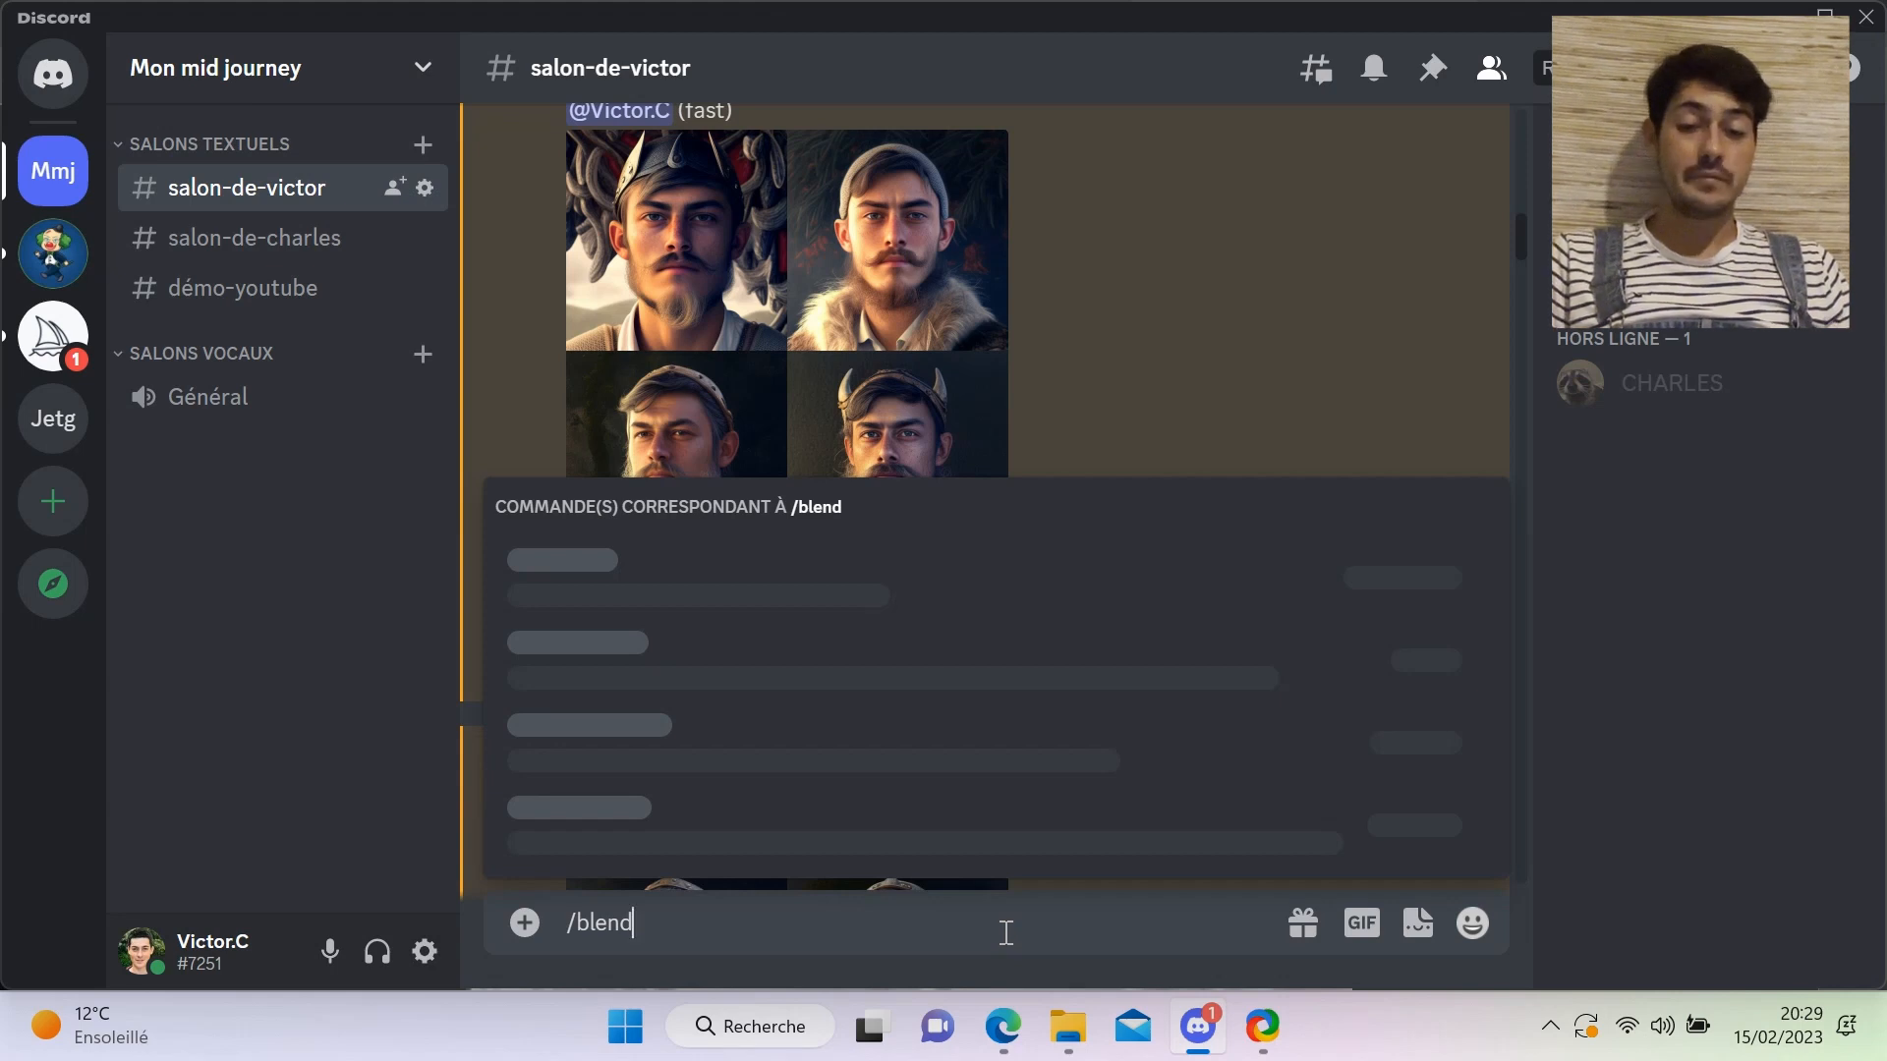
pyautogui.click(699, 835)
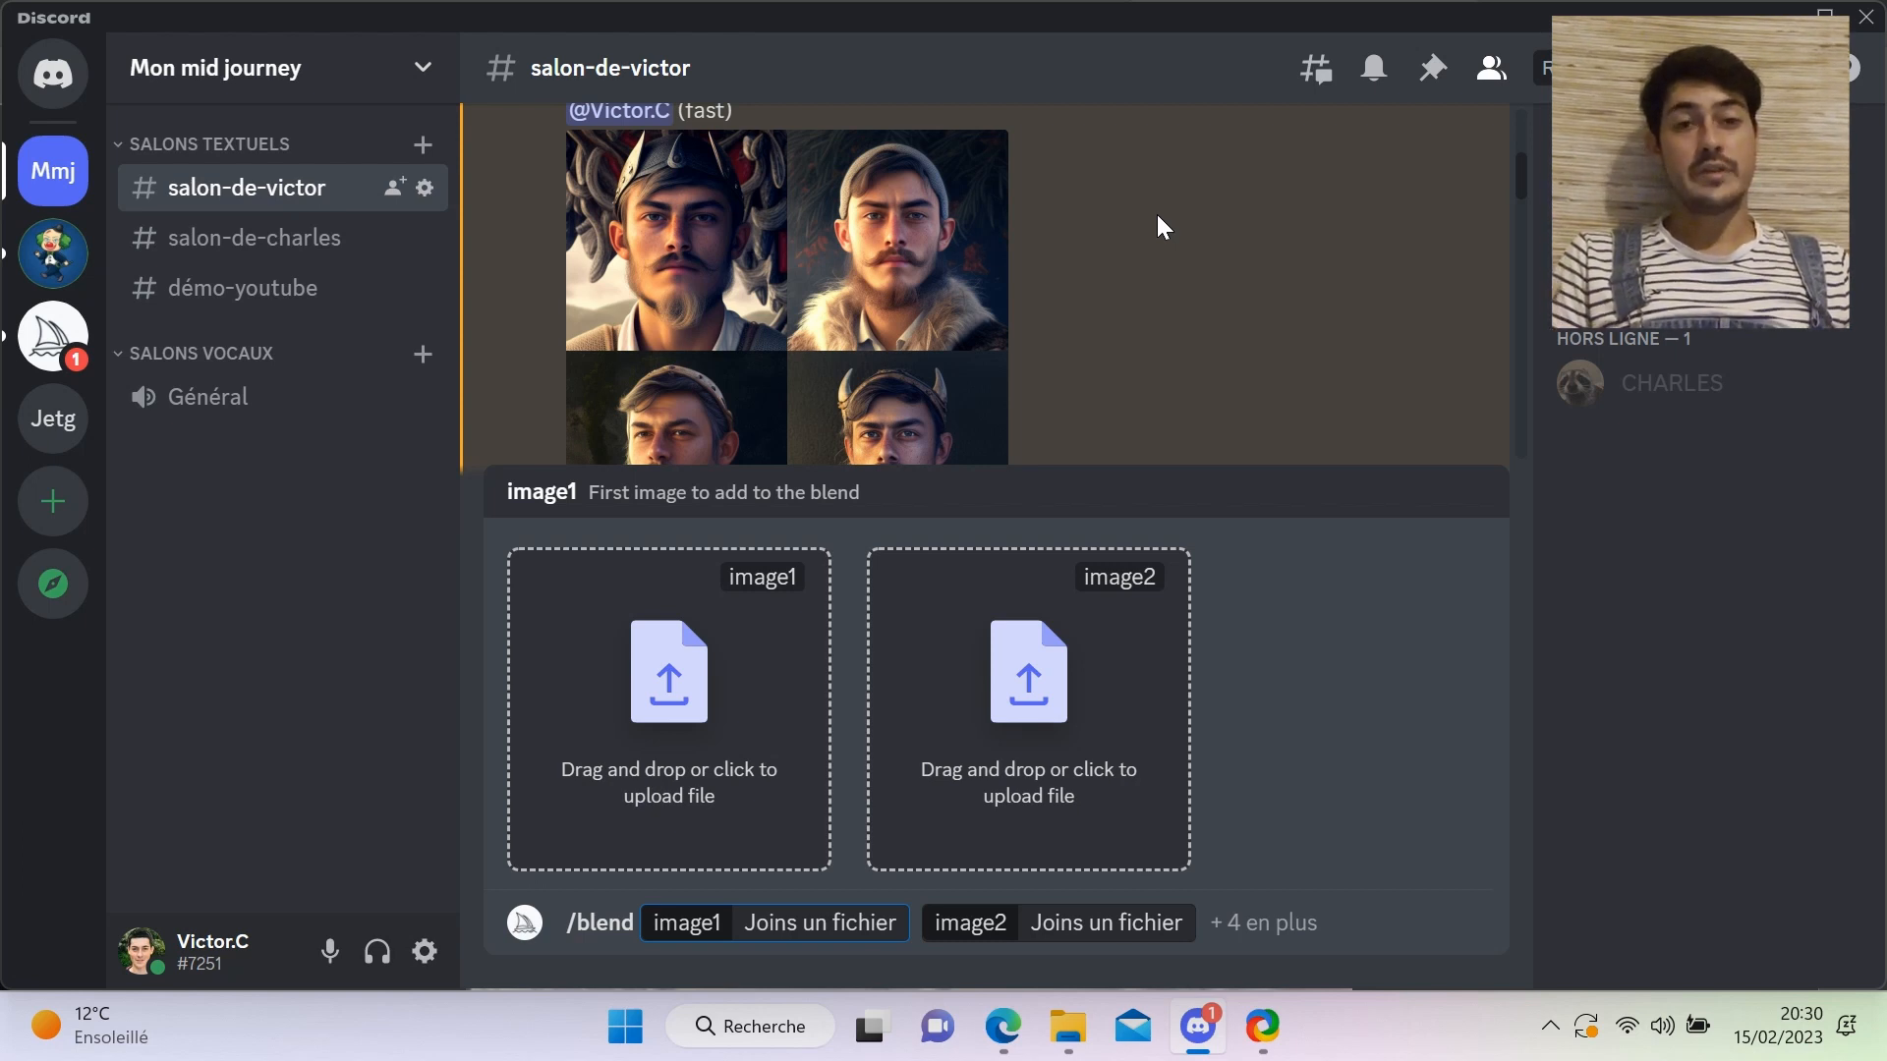
# - Switch to the Instagram page in the web browser, close the logo post and open the black puppy post
pyautogui.click(1004, 1026)
pyautogui.click(912, 2)
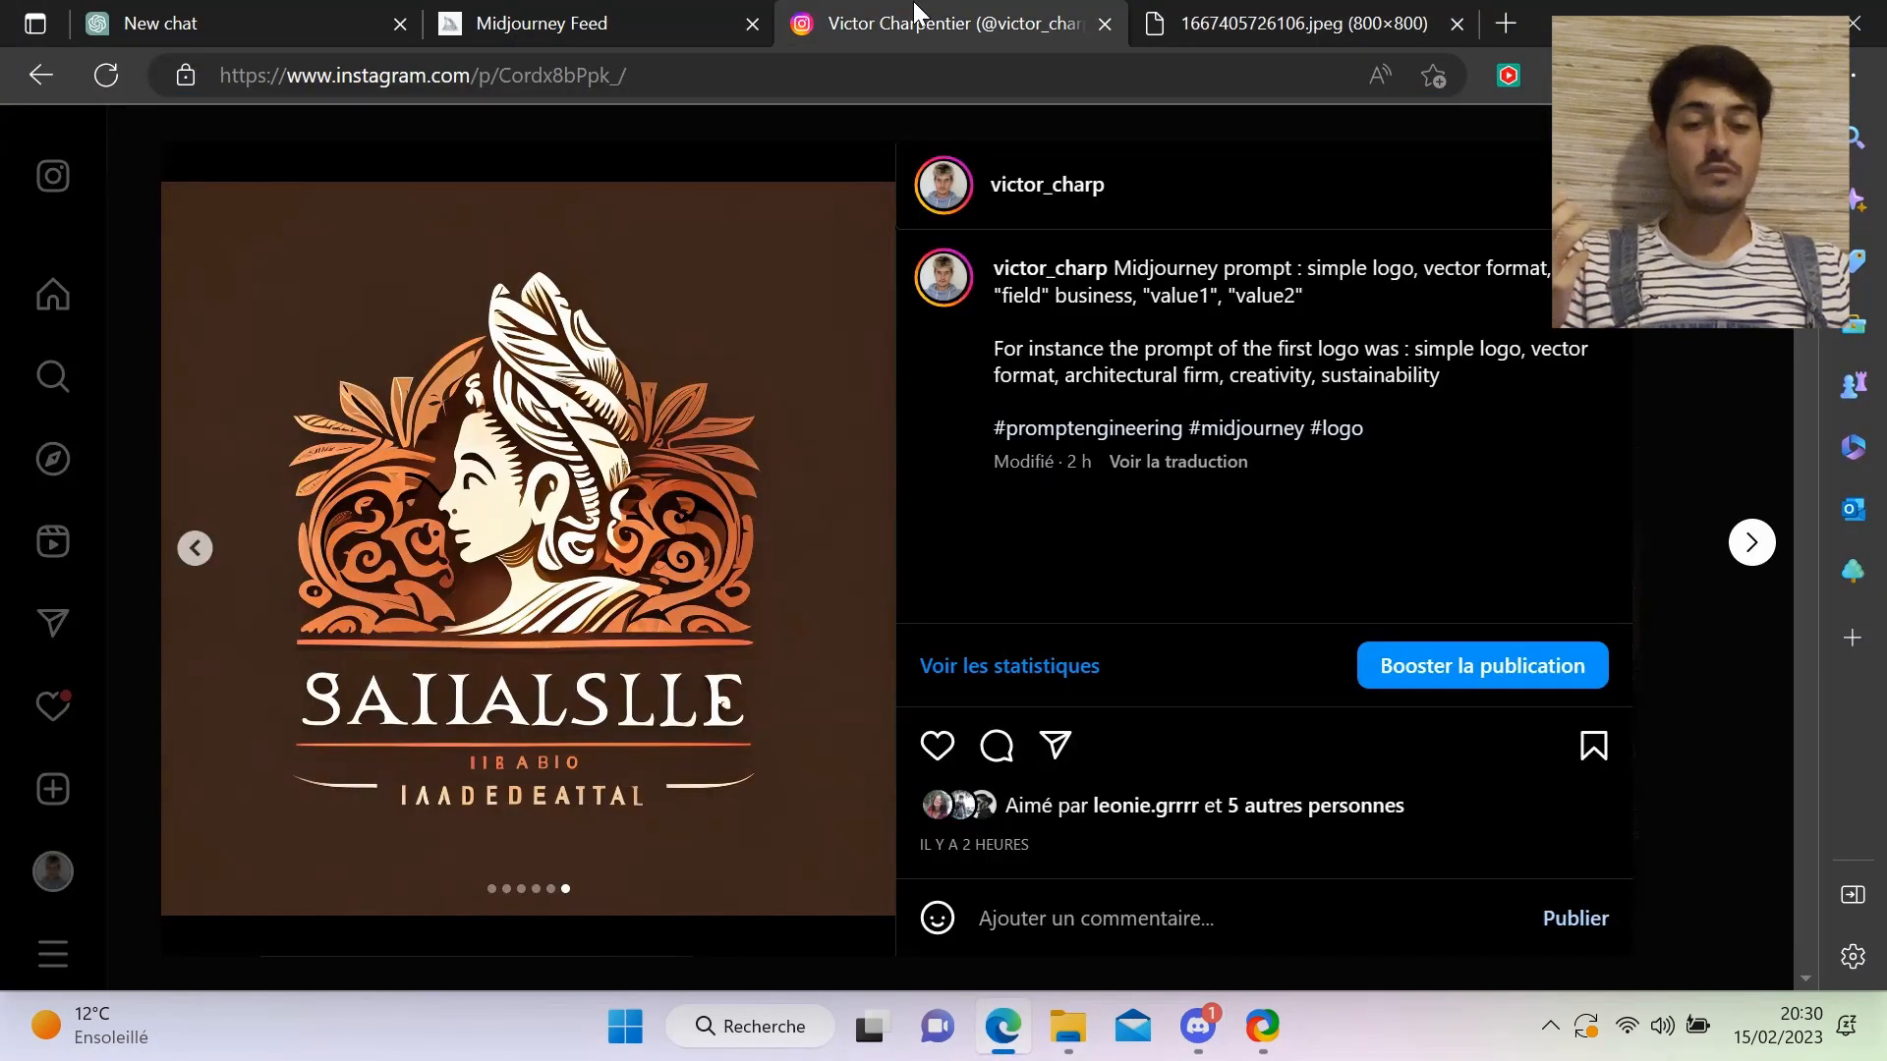
pyautogui.click(156, 174)
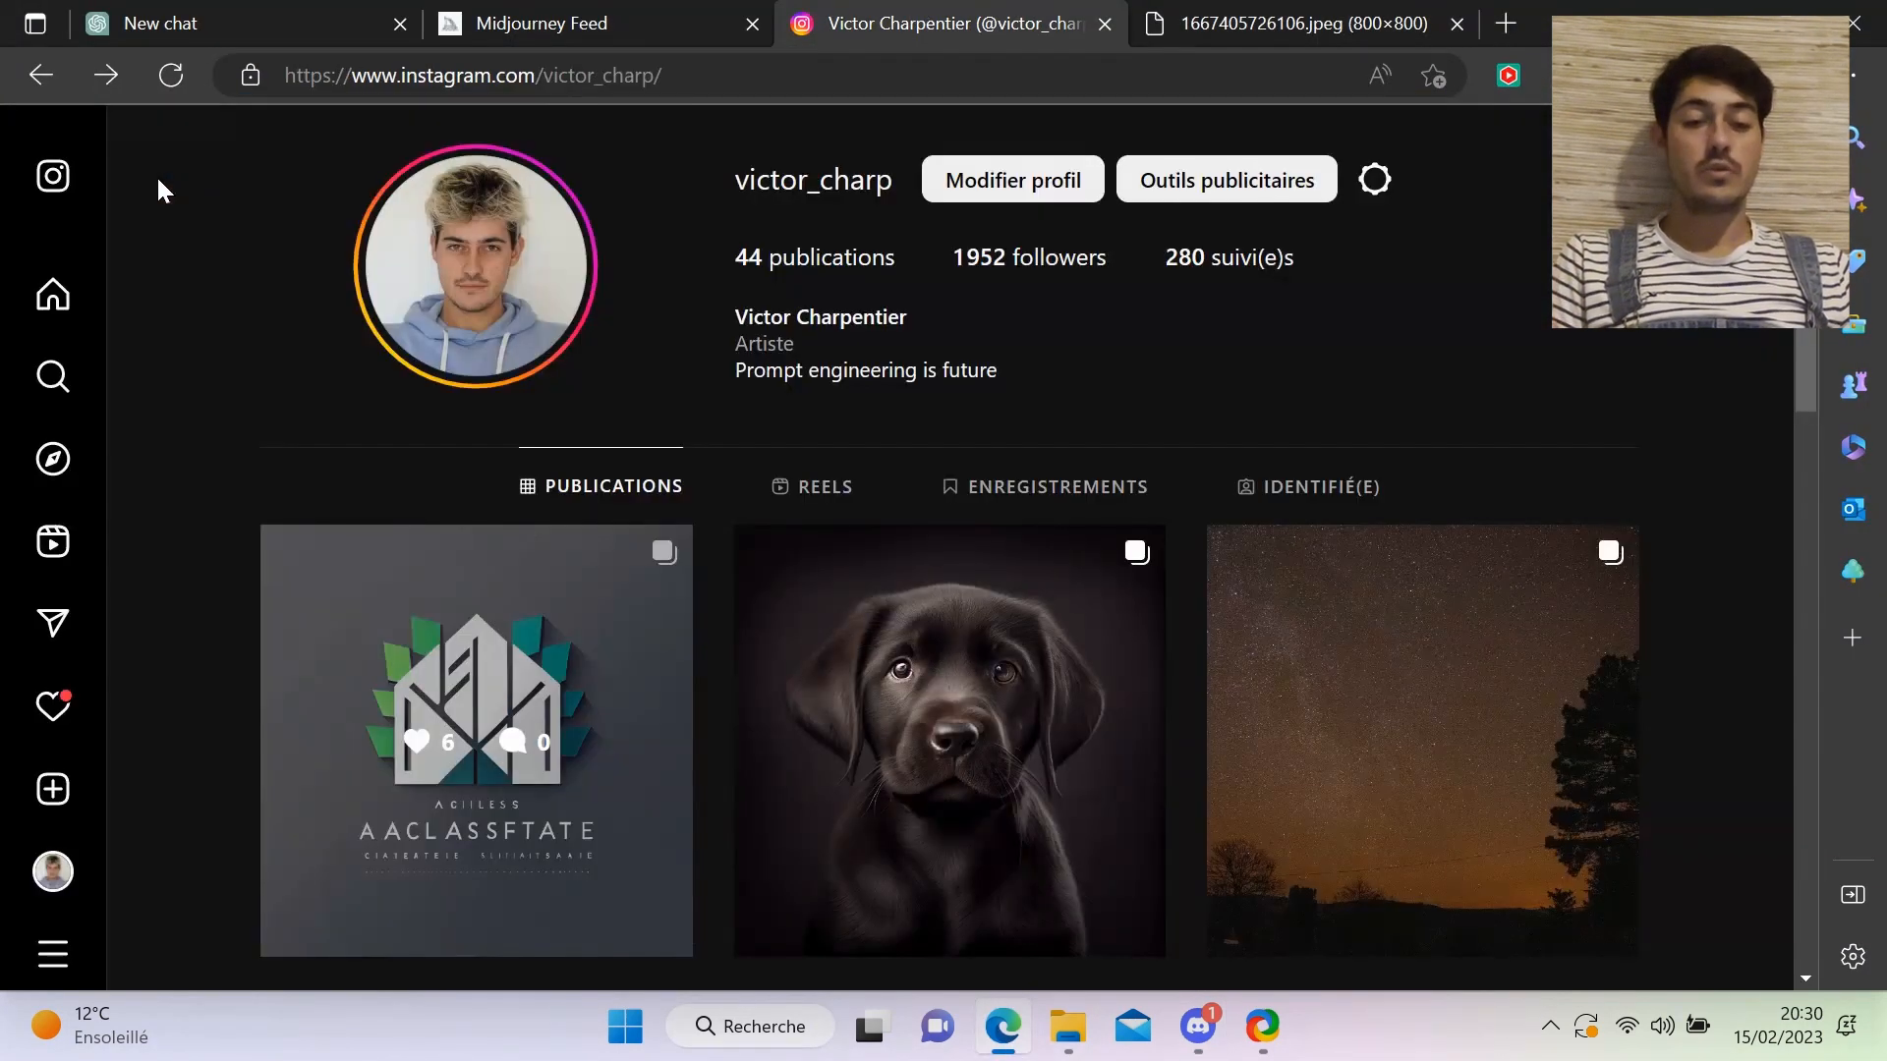
pyautogui.click(859, 649)
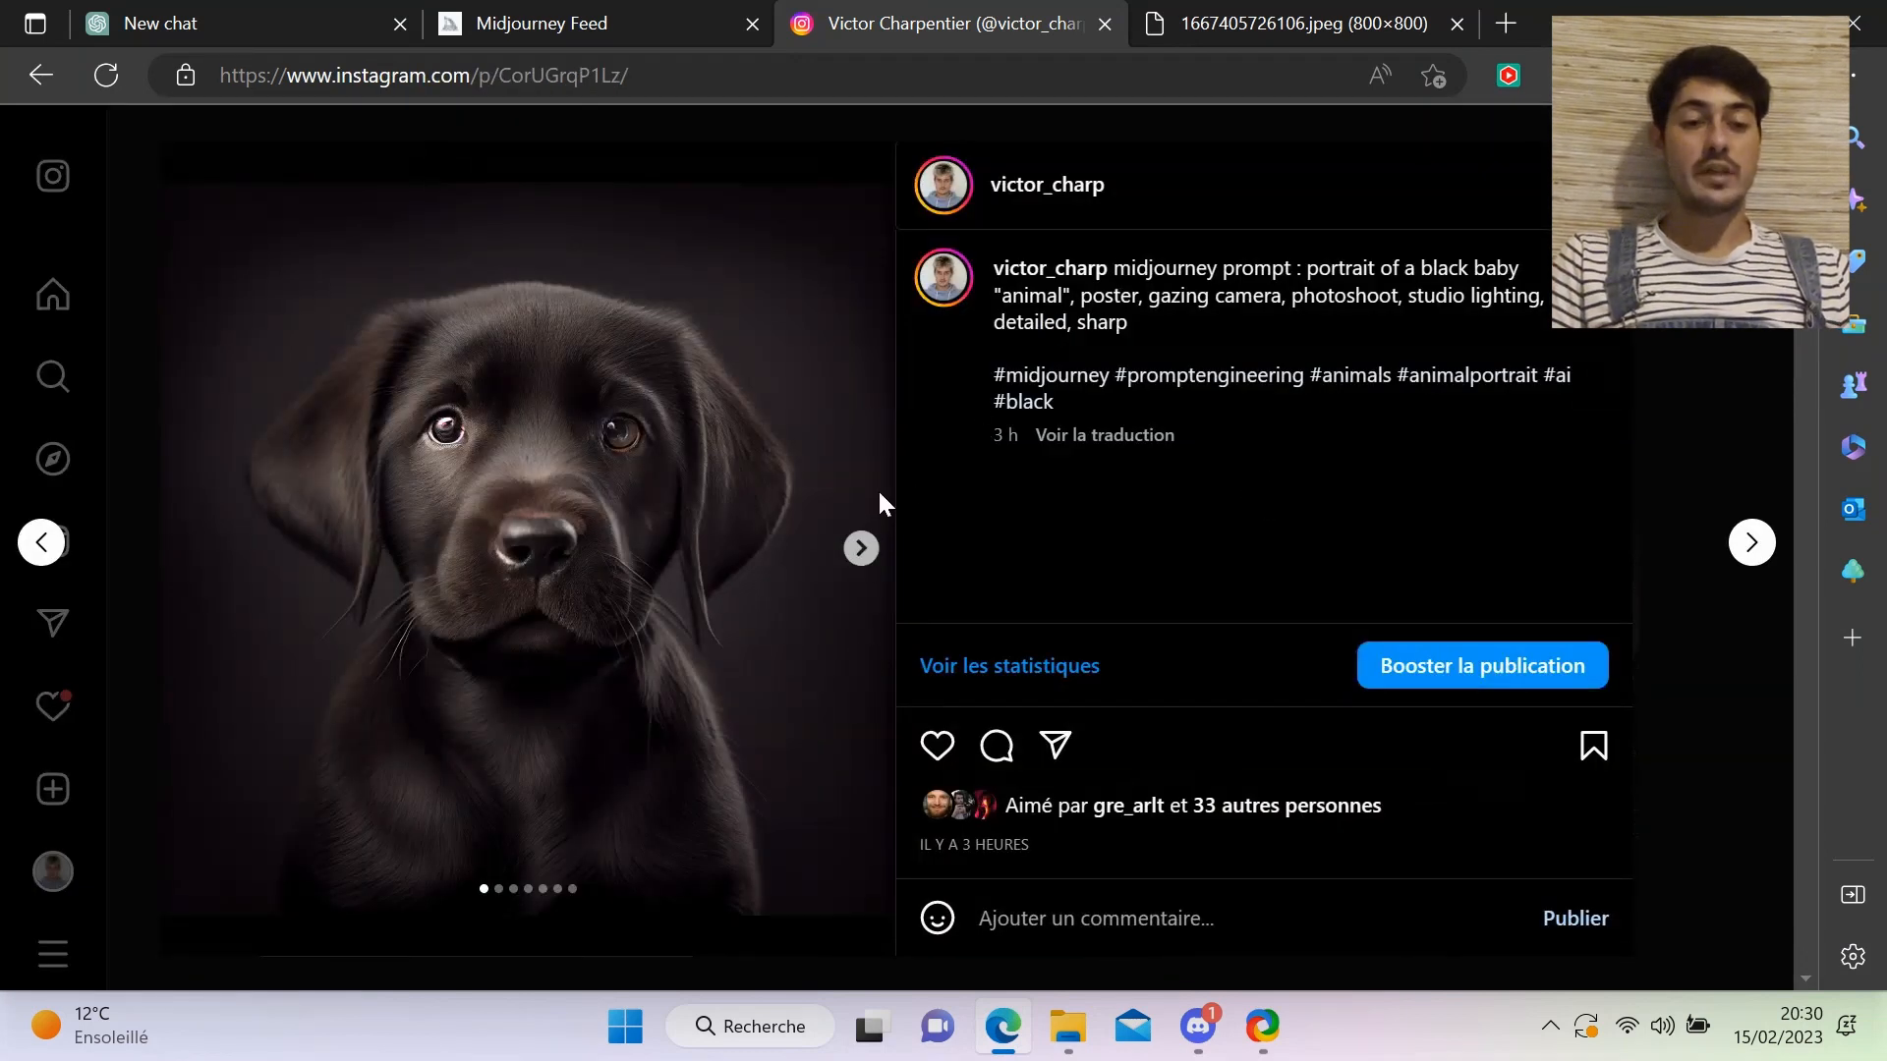
# - Browse the post's animal portraits up to the grey cat and highlight "portrait of a black" in the prompt
pyautogui.click(861, 550)
pyautogui.click(860, 548)
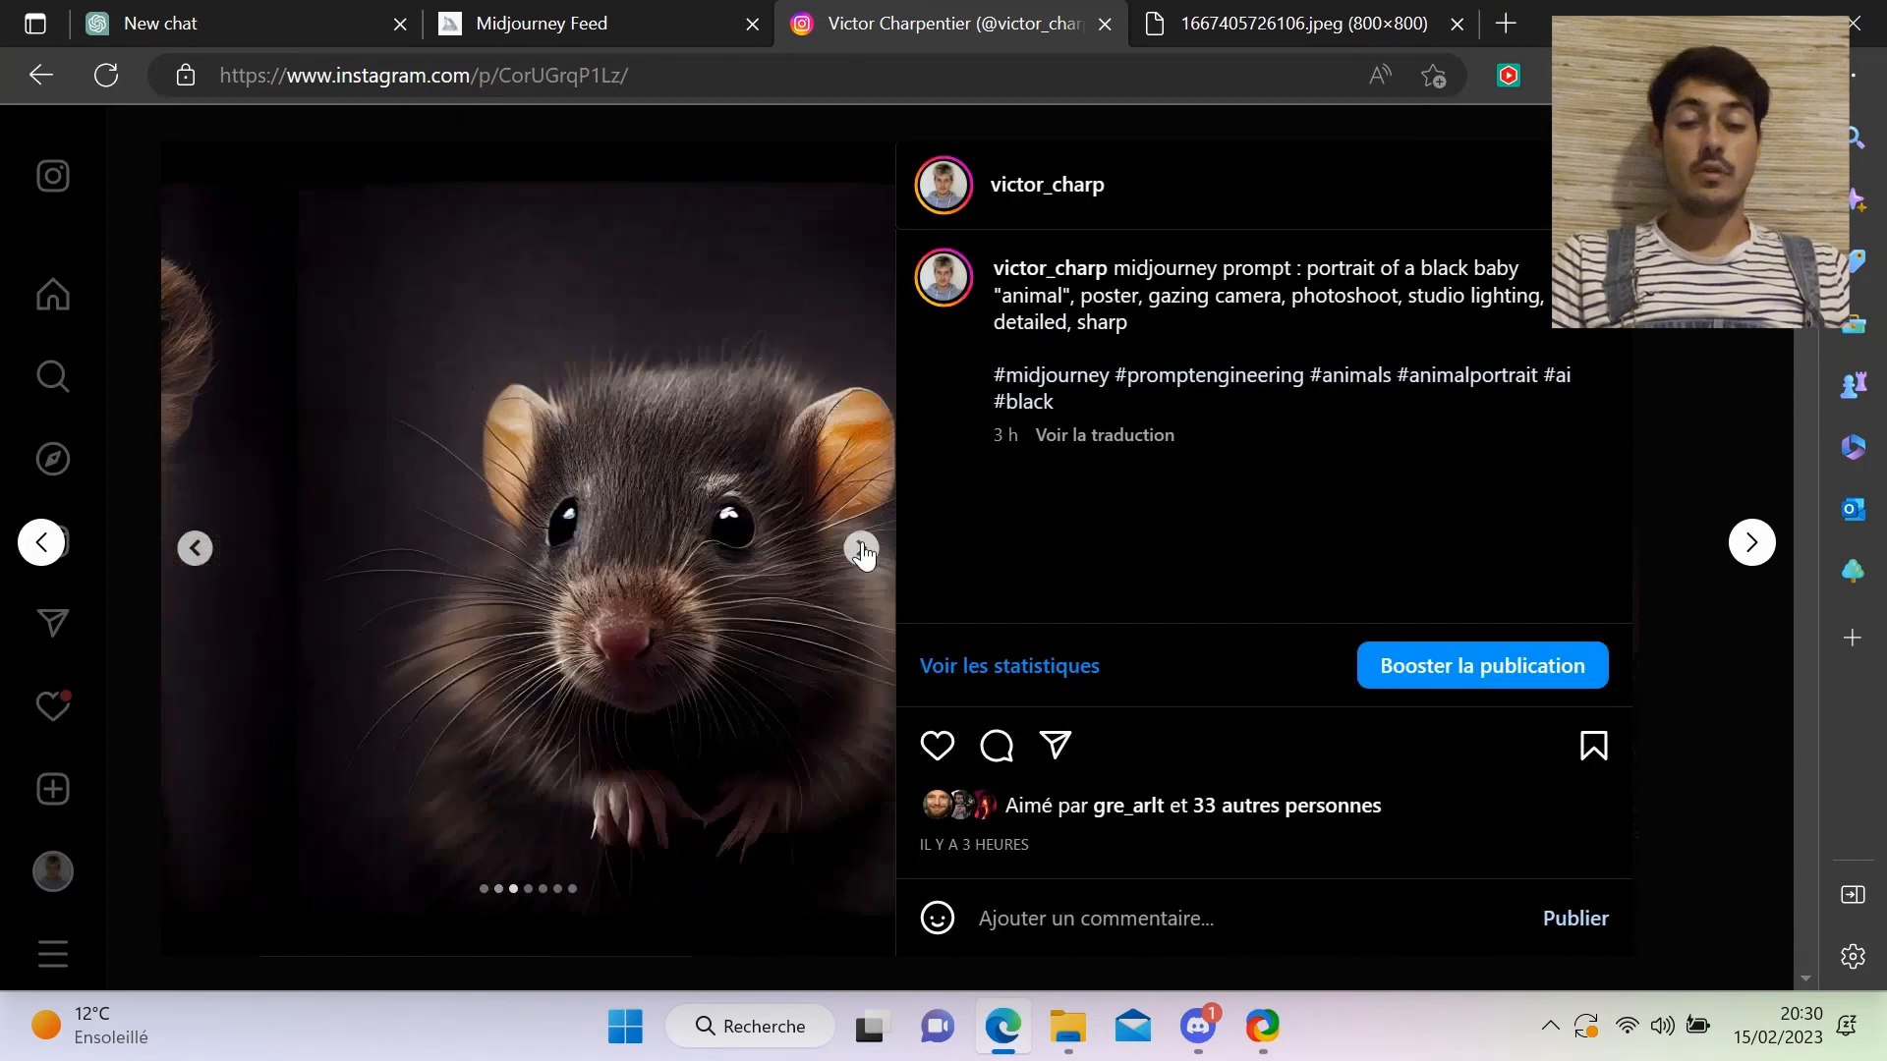
pyautogui.click(860, 552)
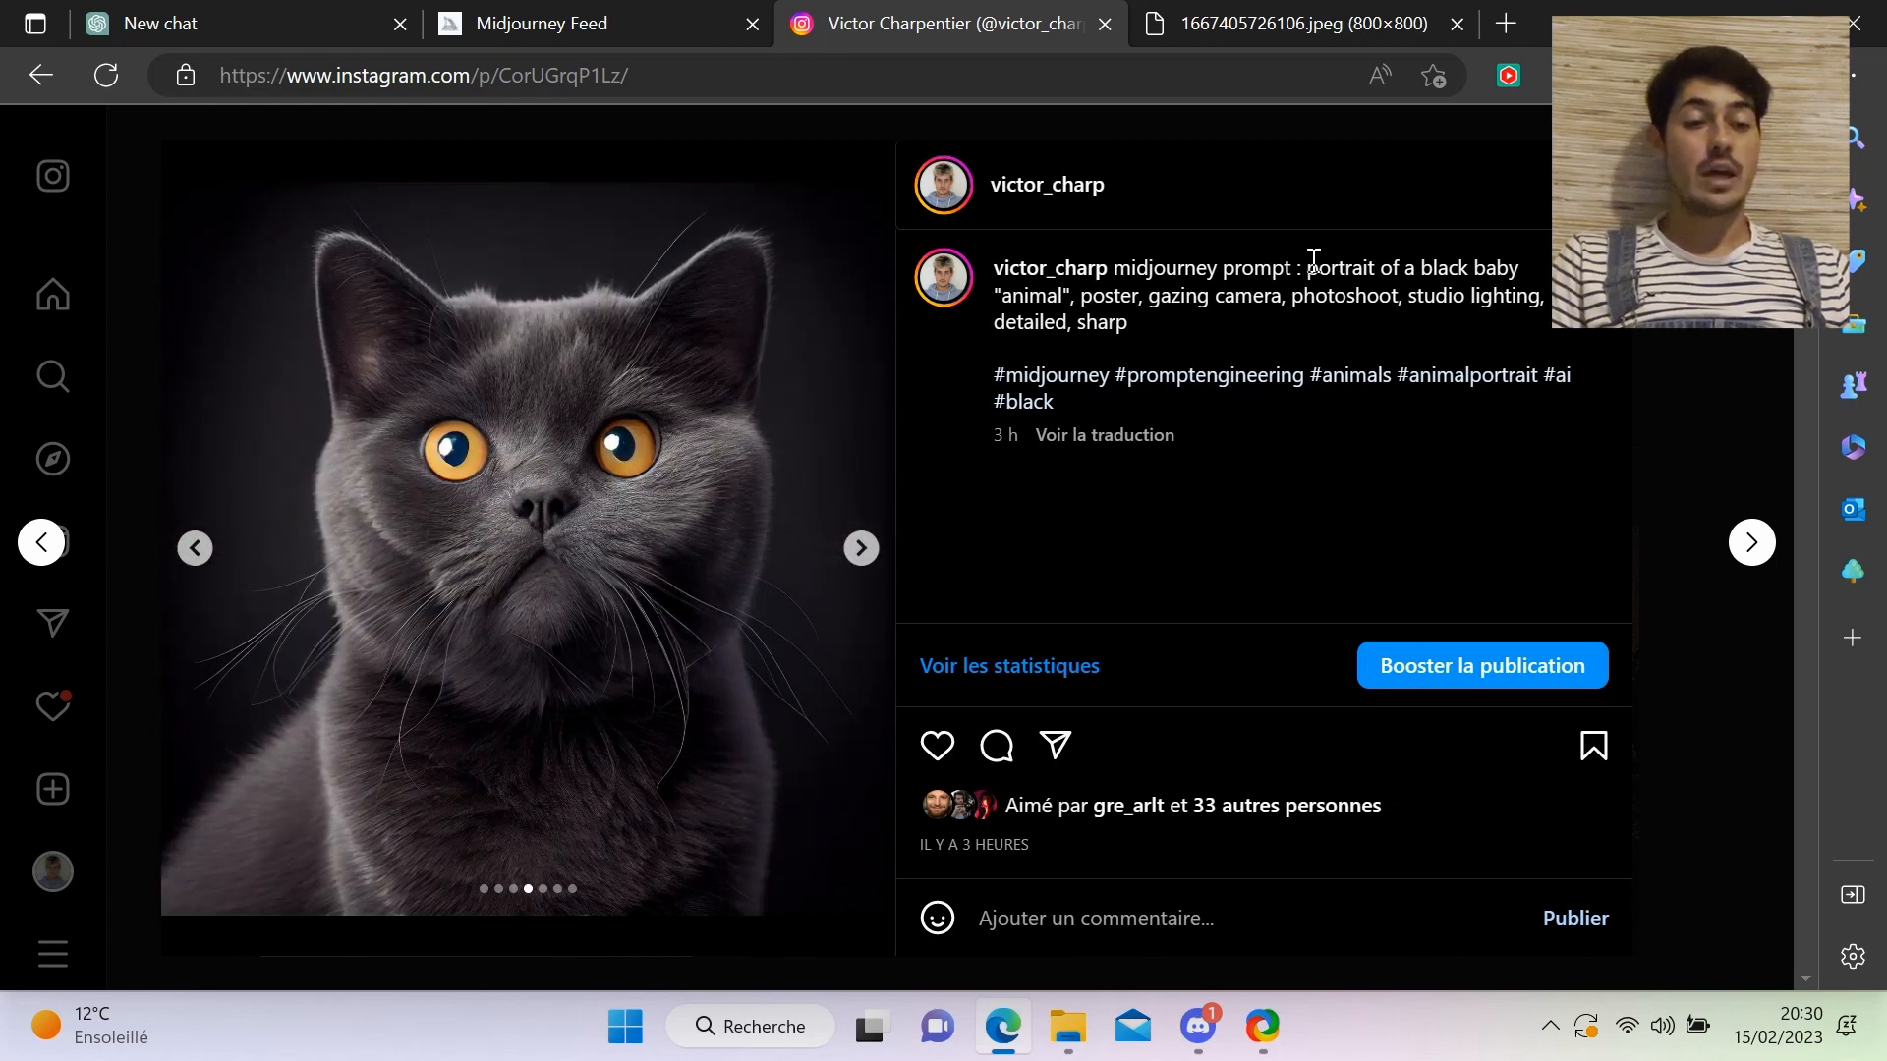
pyautogui.moveTo(1306, 268); pyautogui.dragTo(1475, 255)
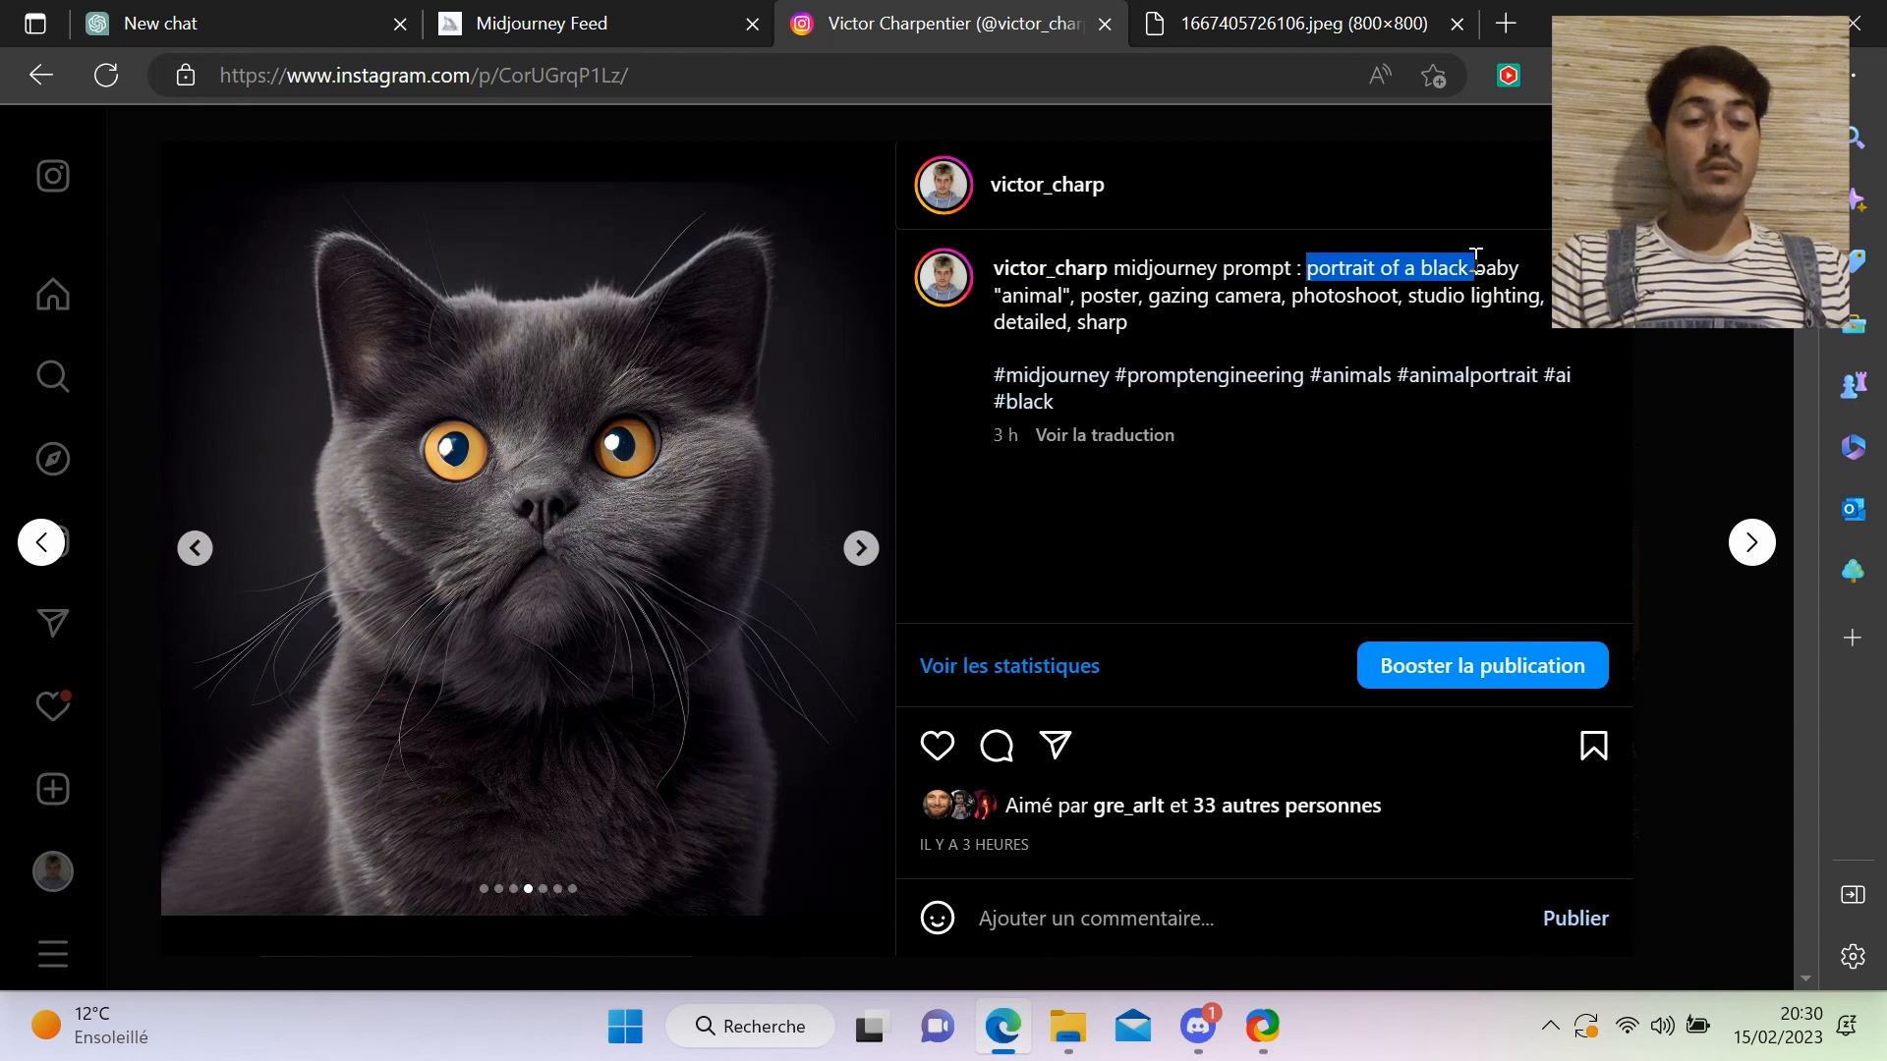
# - Advance to the duckling portrait and point out the style keywords starting at "poster" in the prompt
pyautogui.click(849, 552)
pyautogui.click(851, 557)
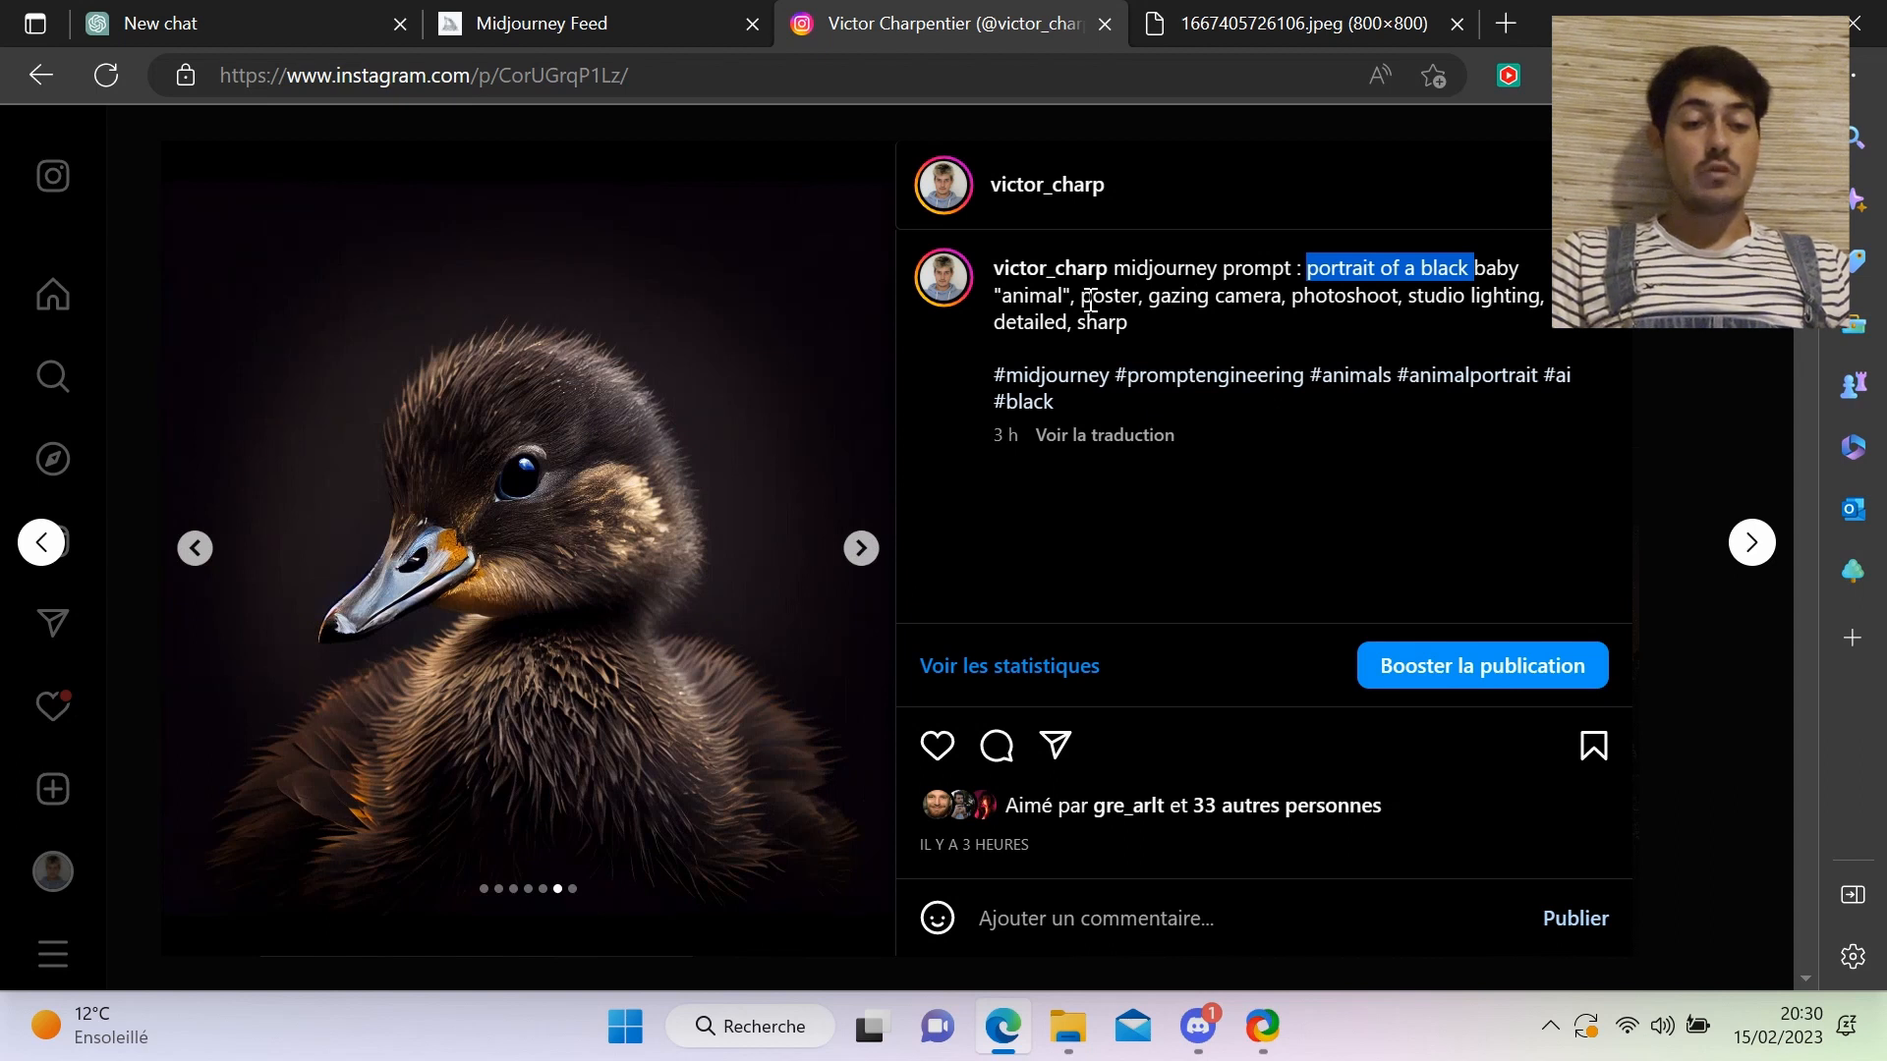
pyautogui.moveTo(1091, 299); pyautogui.dragTo(1162, 298)
pyautogui.click(1223, 319)
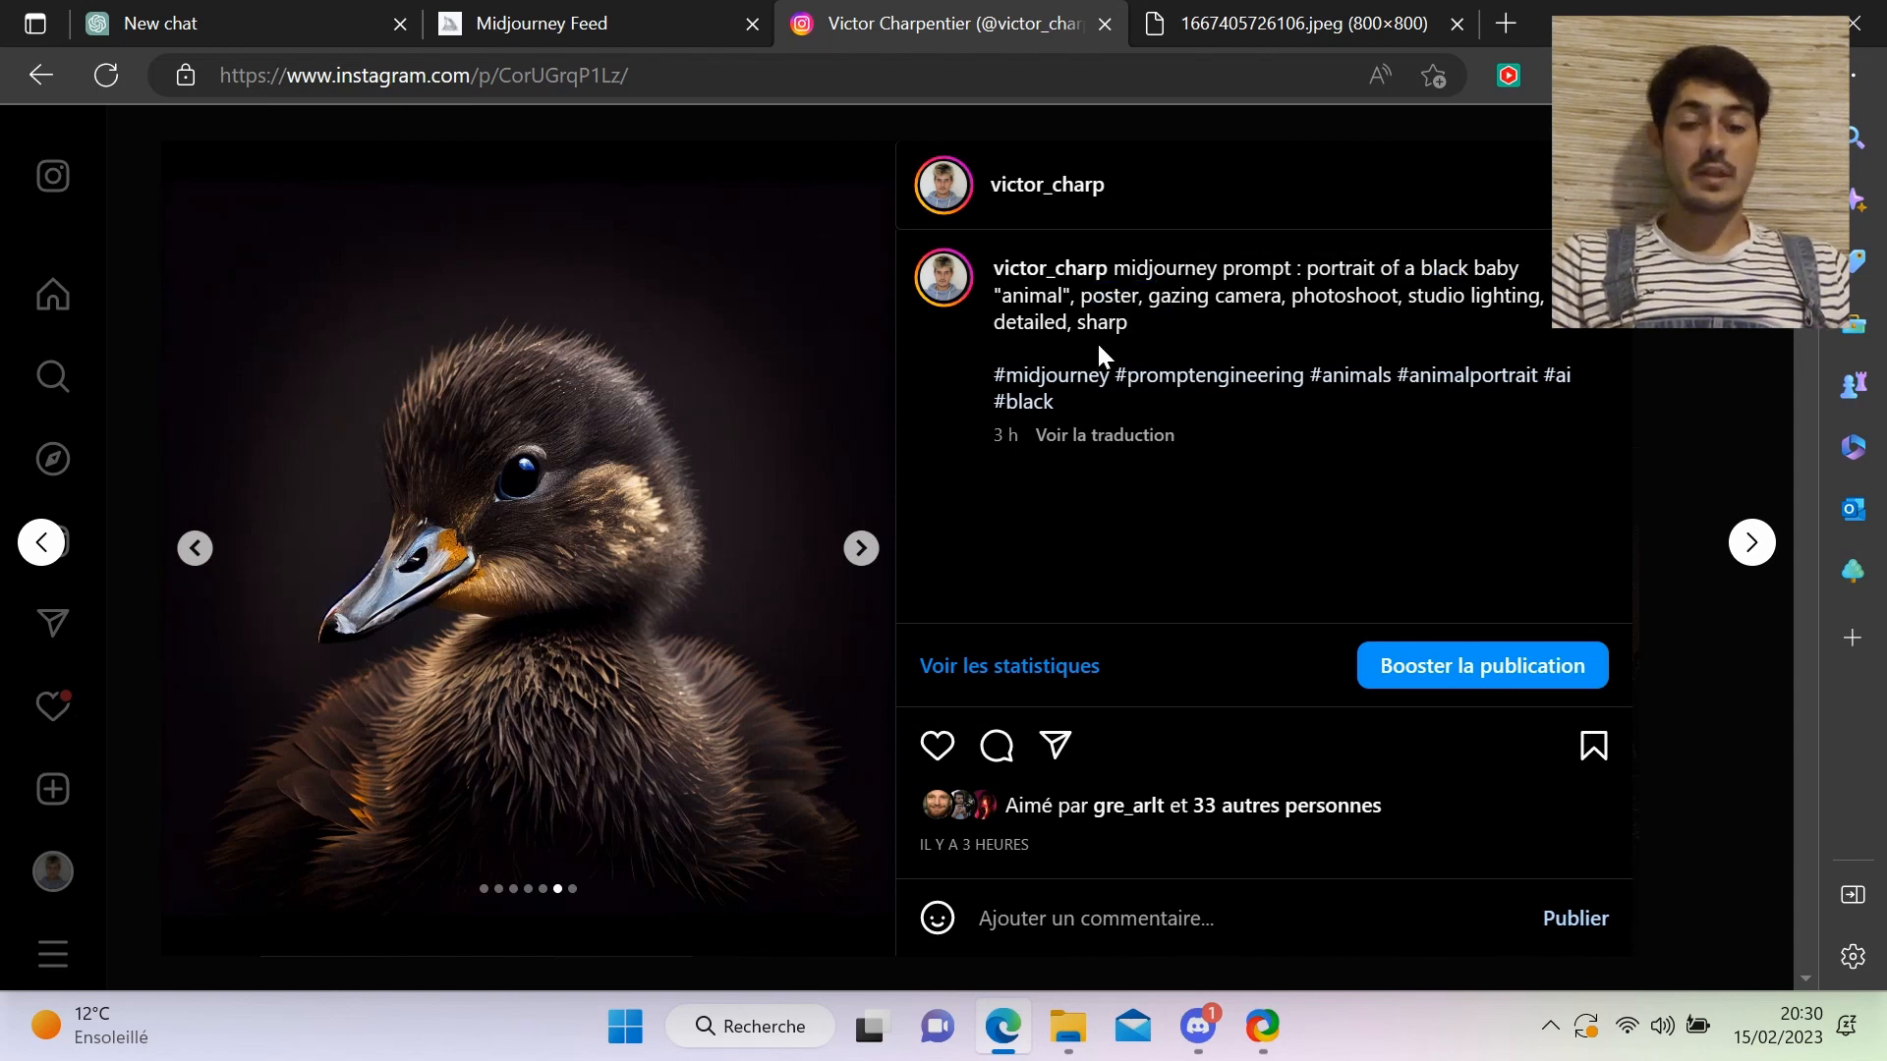
# - View the baby gorilla portrait at the end of the post and go back through the images to the rat
pyautogui.rightClick(862, 557)
pyautogui.click(791, 547)
pyautogui.click(860, 548)
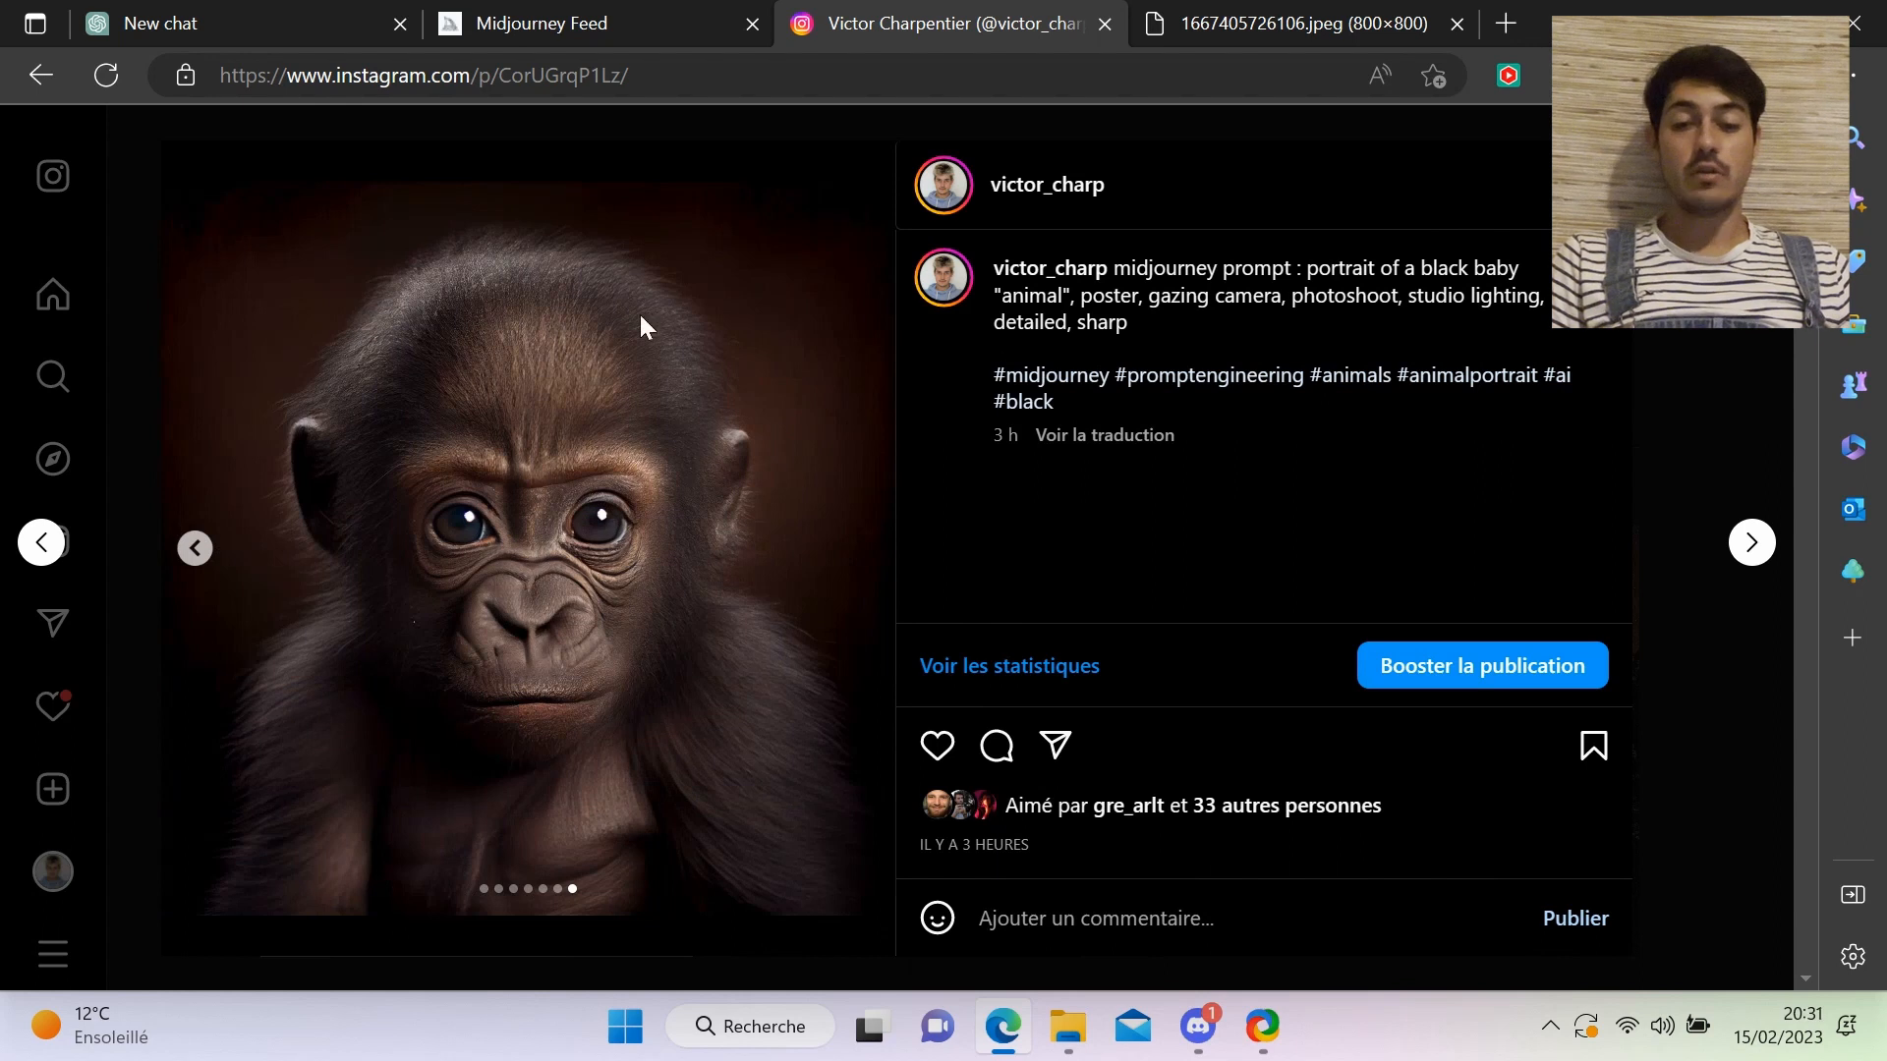
pyautogui.click(196, 550)
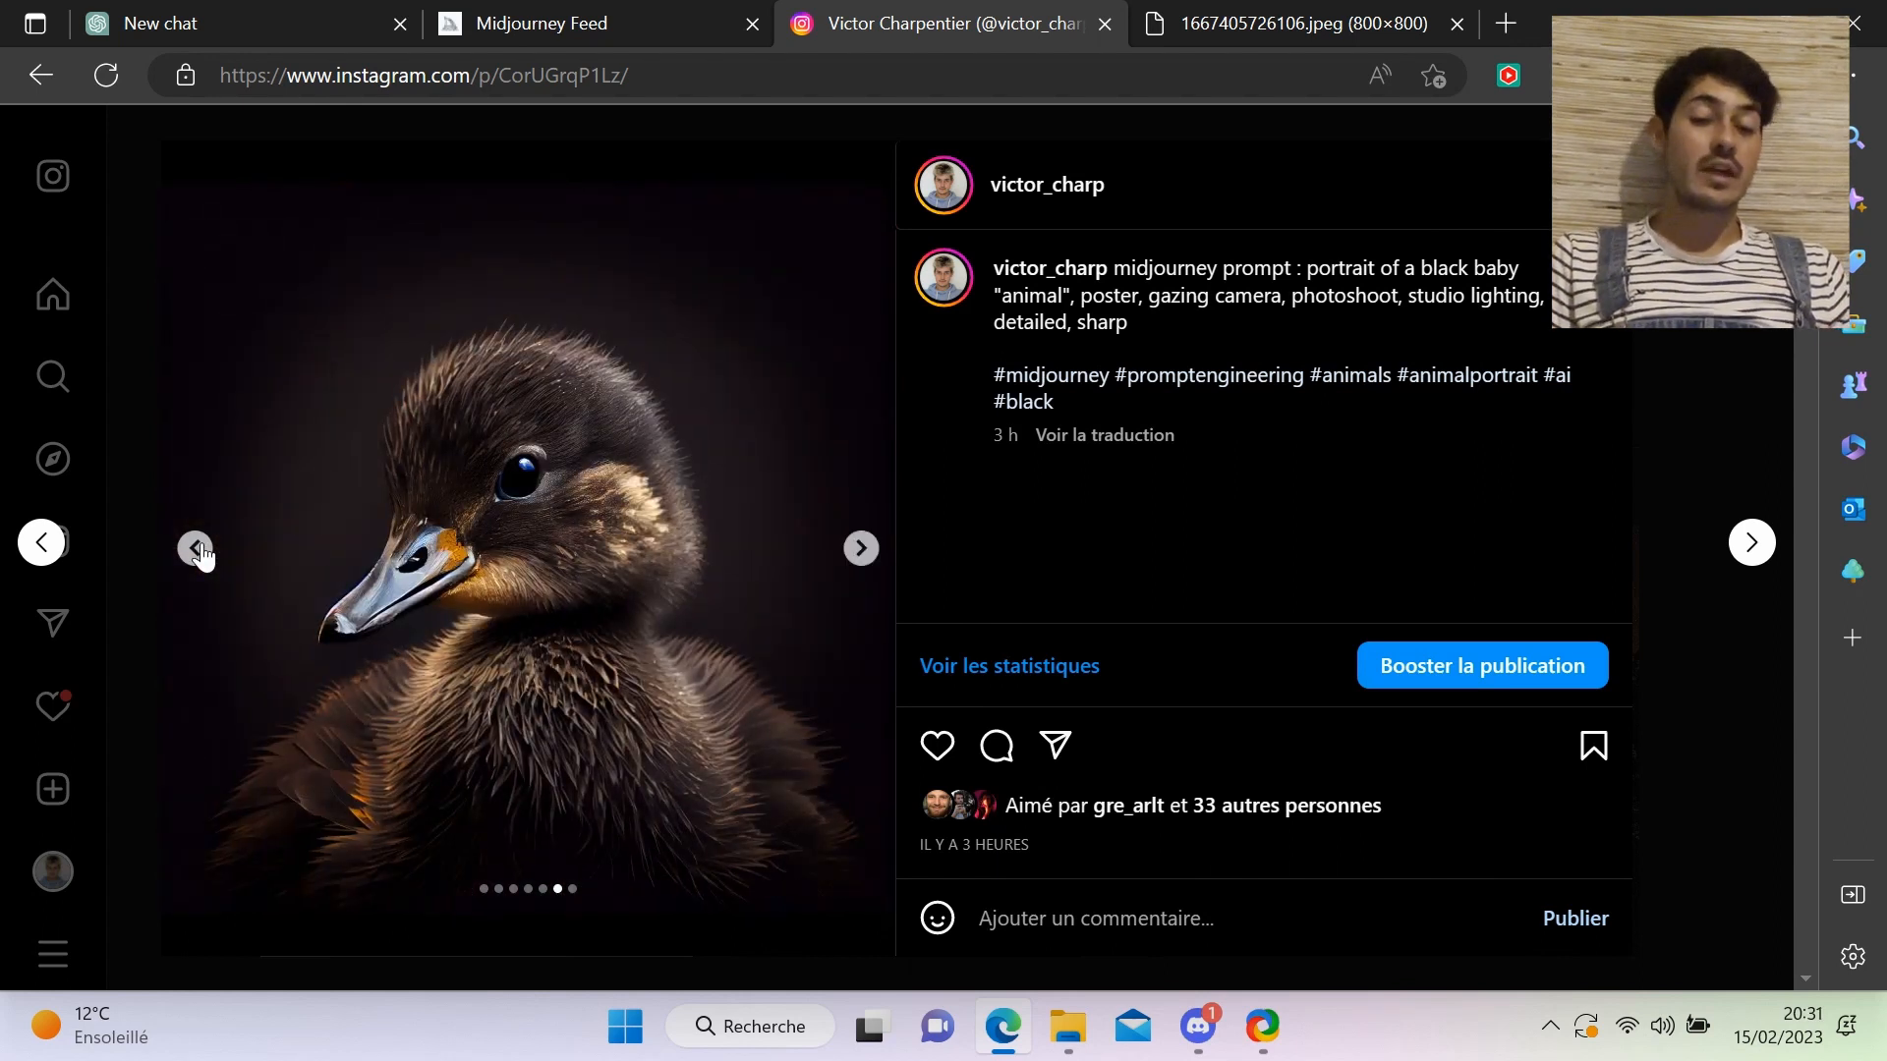
pyautogui.click(196, 548)
pyautogui.click(196, 548)
pyautogui.click(195, 548)
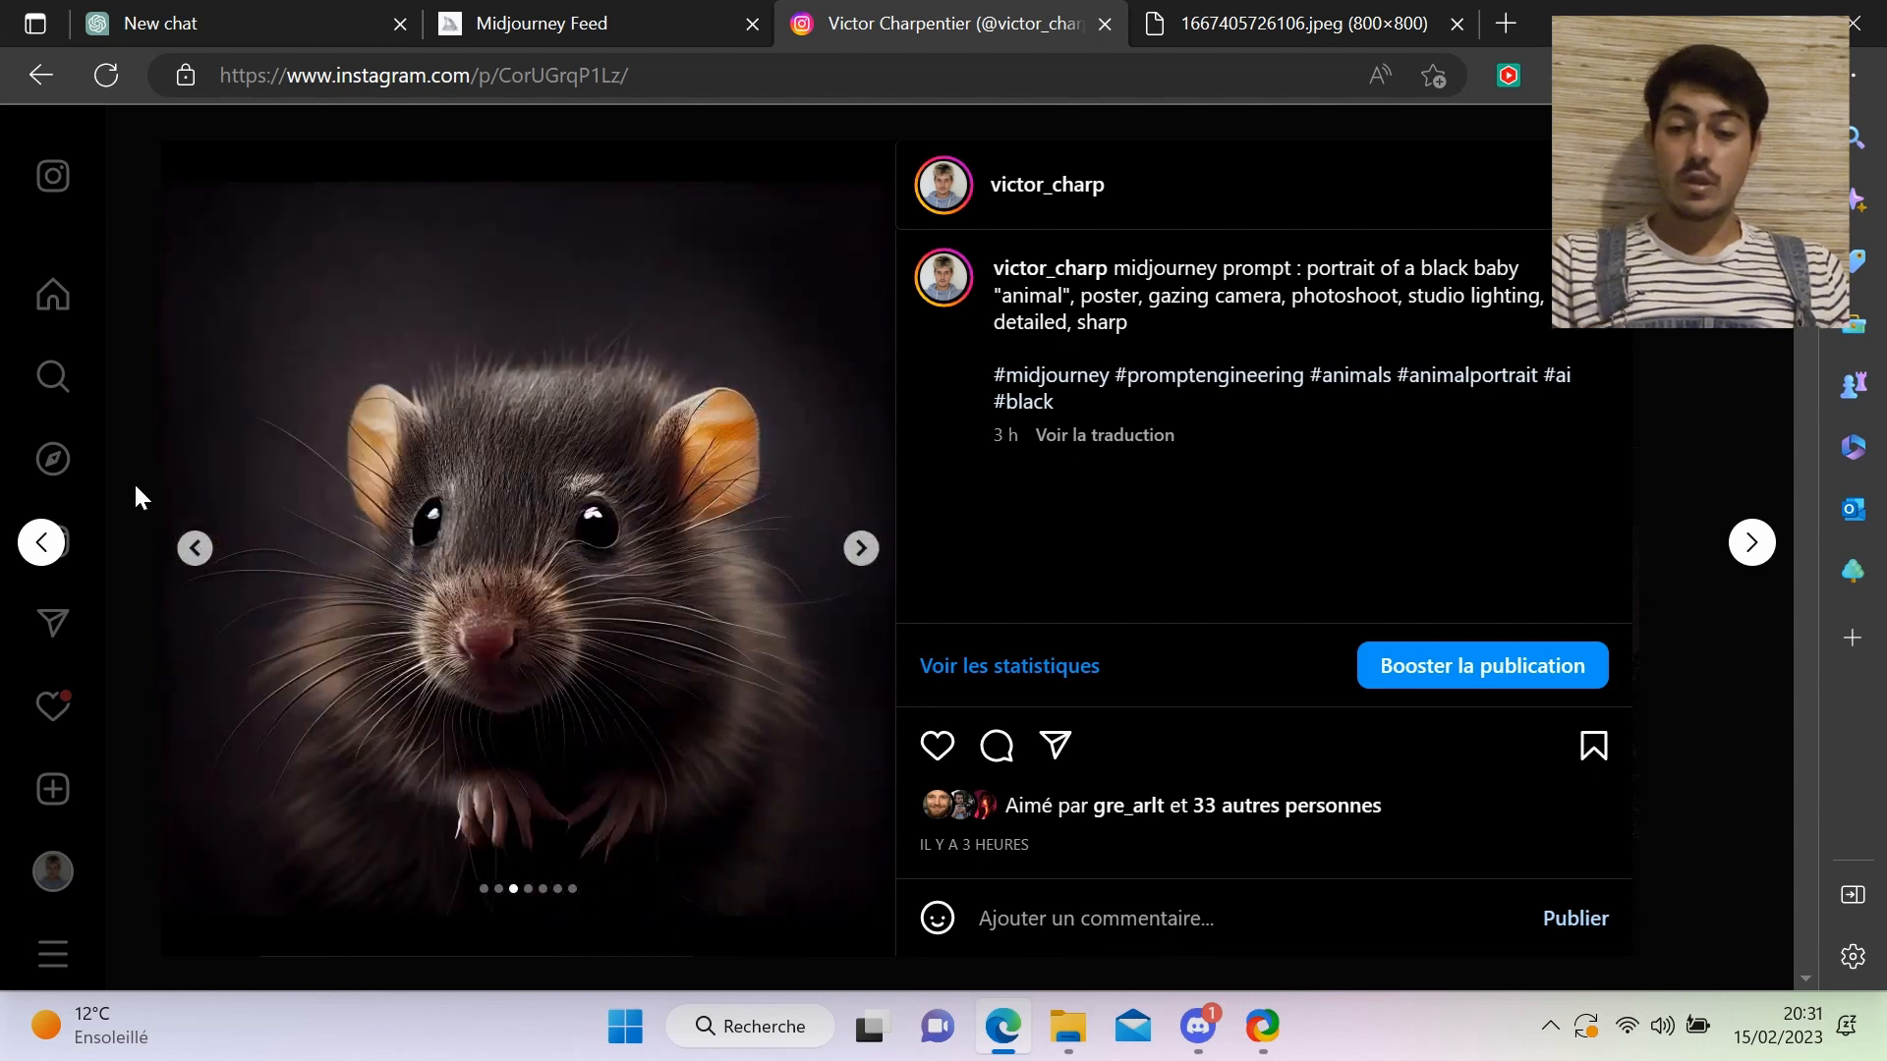
# - Close the animal portrait post and open the logo post on the profile
pyautogui.click(136, 488)
pyautogui.scroll(-2, 840, 644)
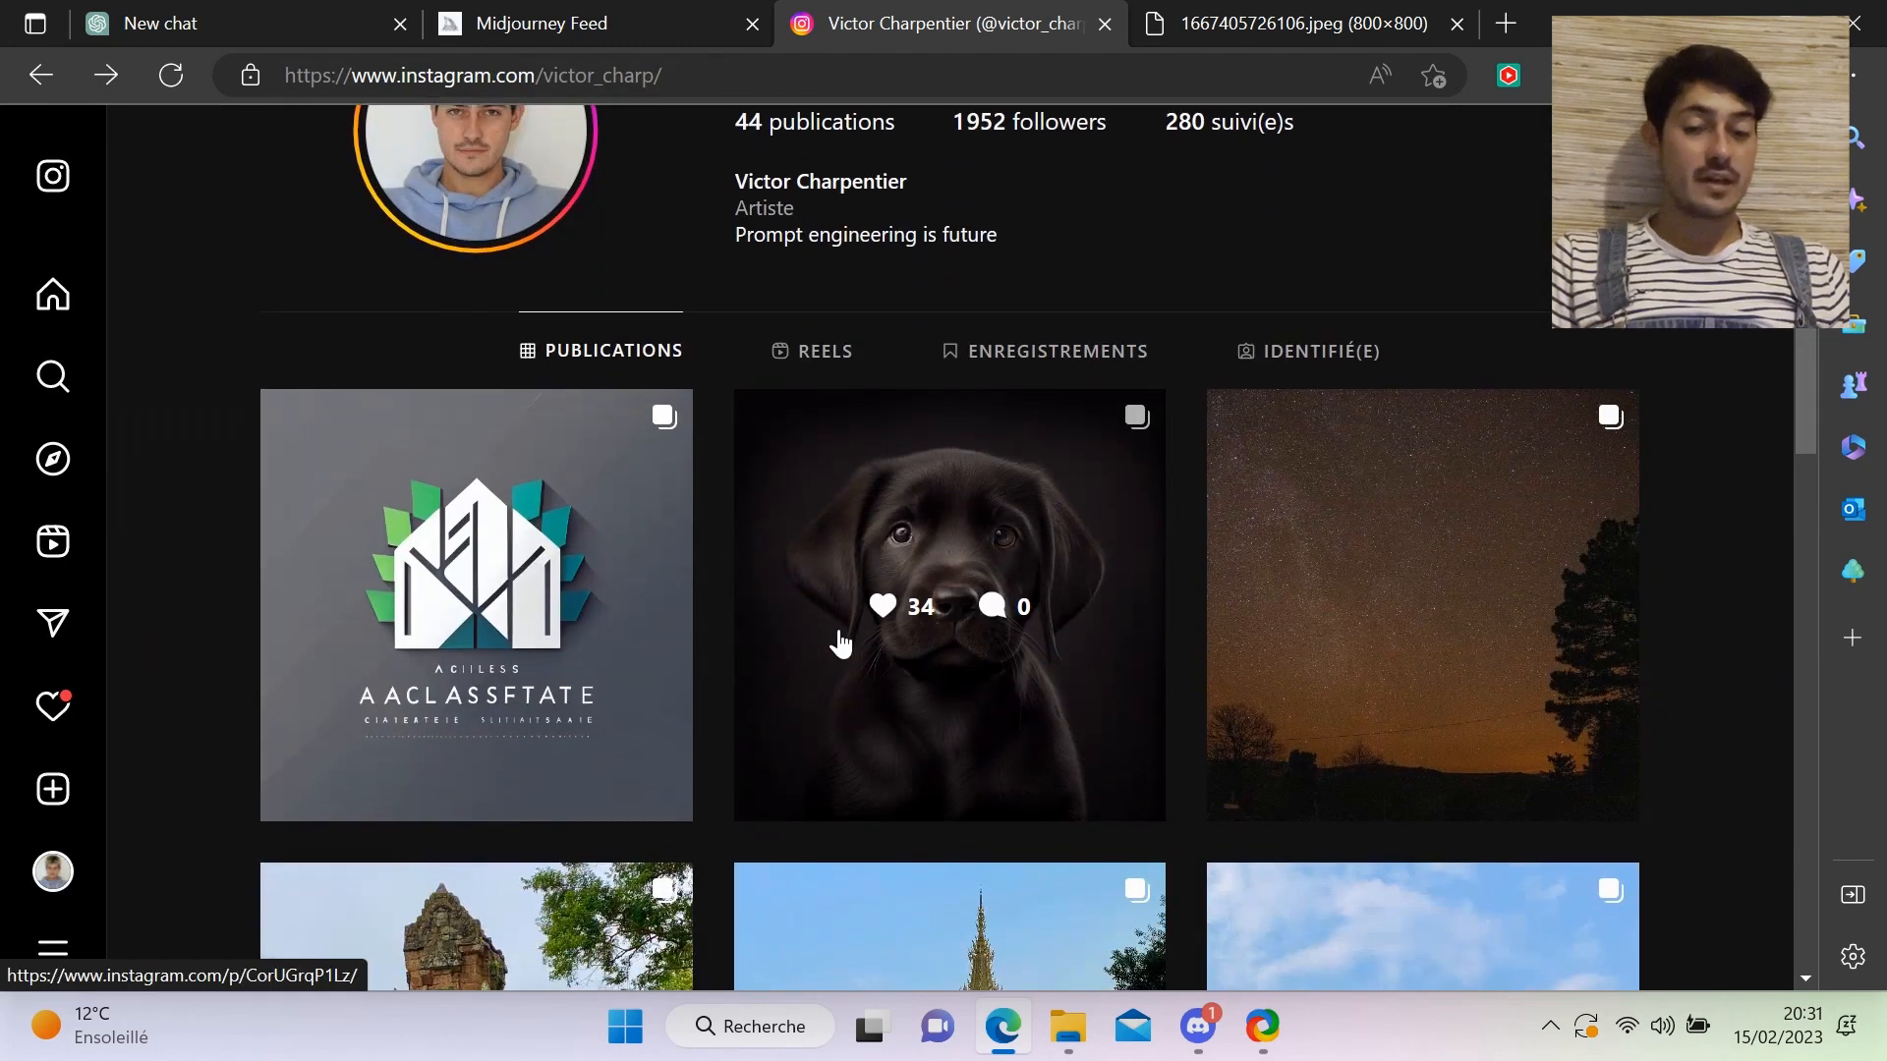
pyautogui.click(553, 615)
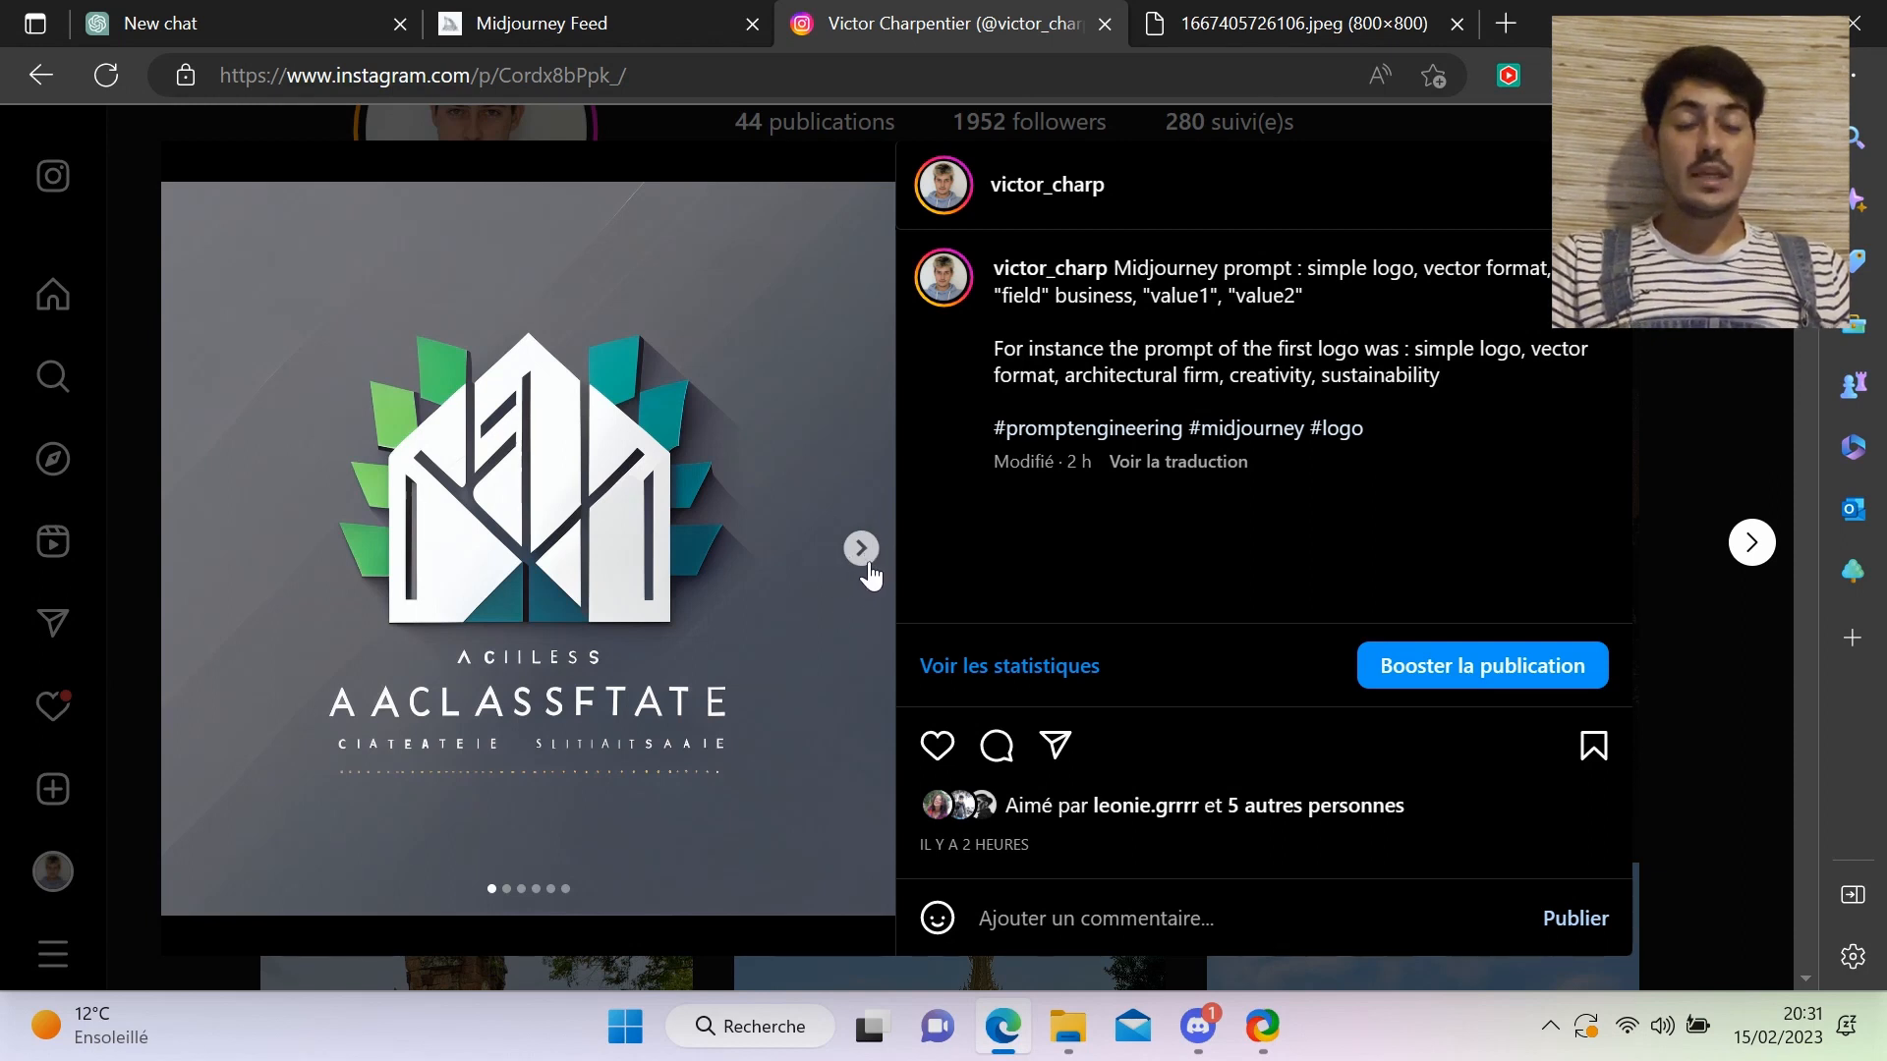
# - Browse the post's generated logo examples from the architectural firm logo through to the last image
pyautogui.click(862, 550)
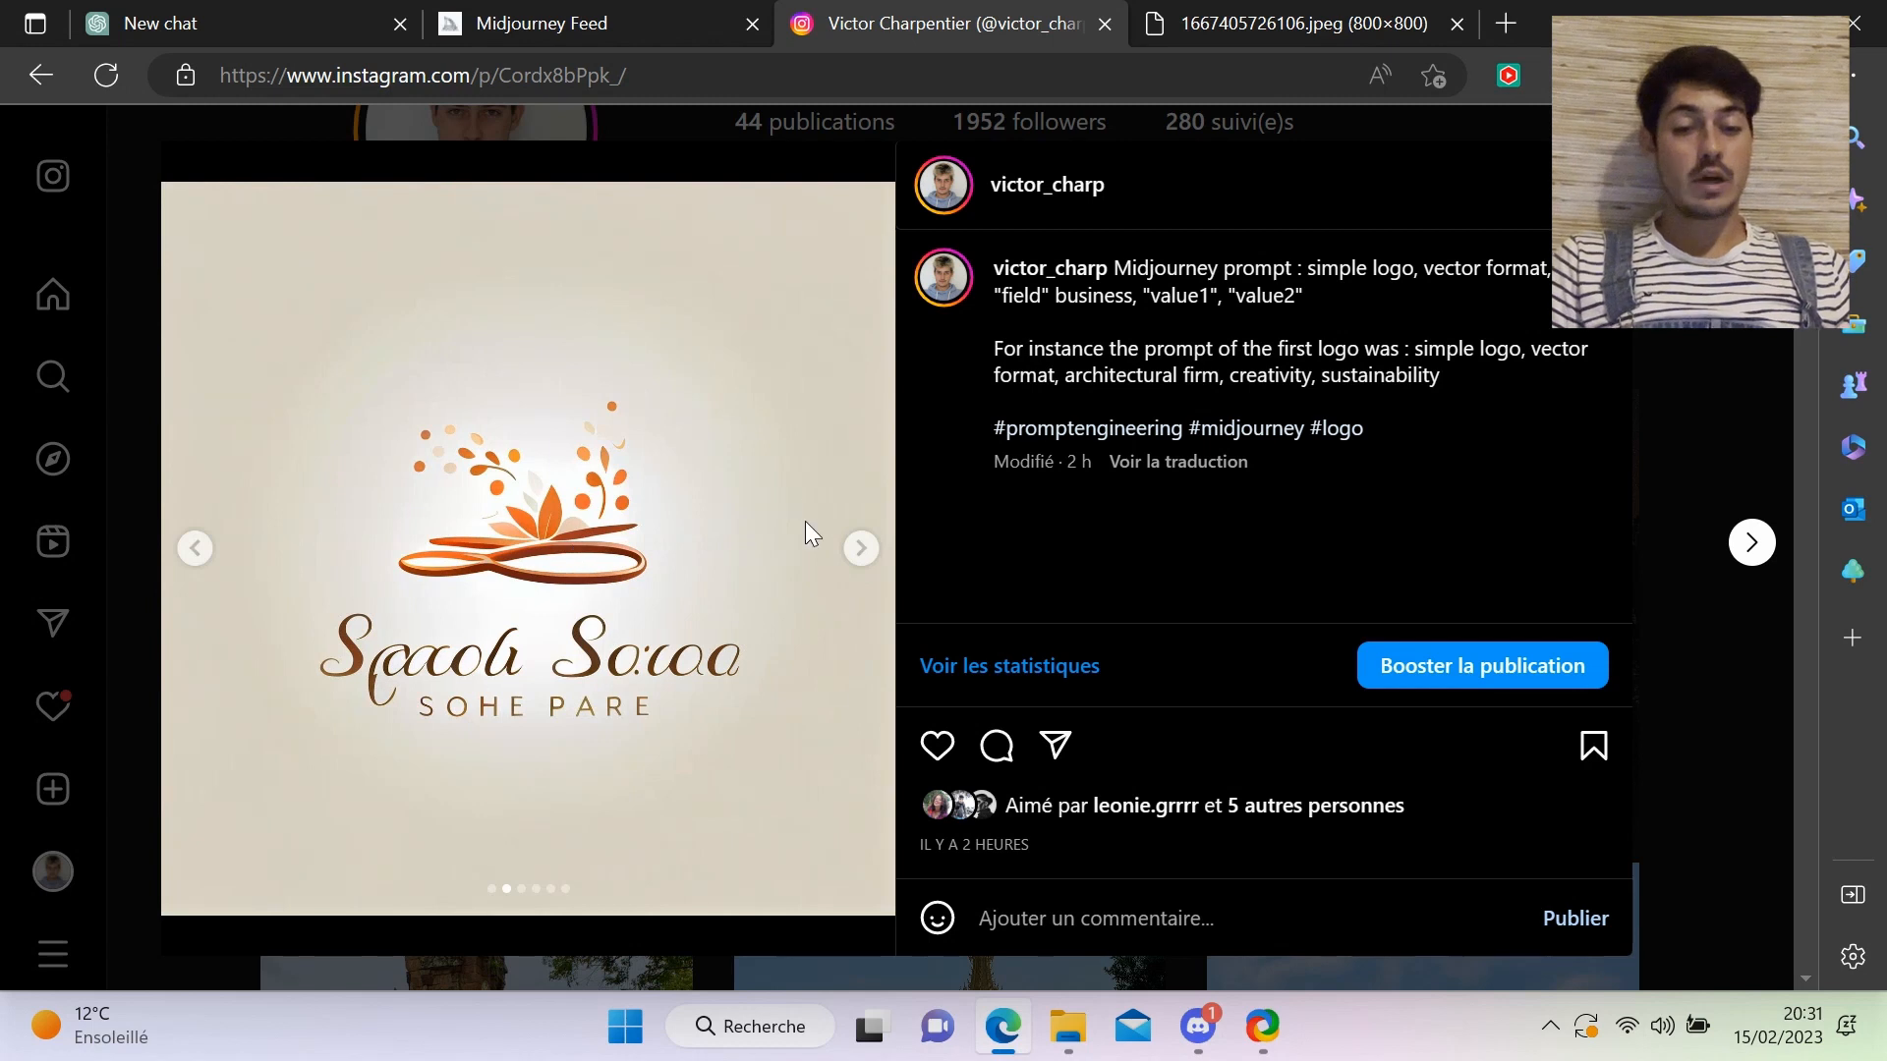
pyautogui.click(861, 550)
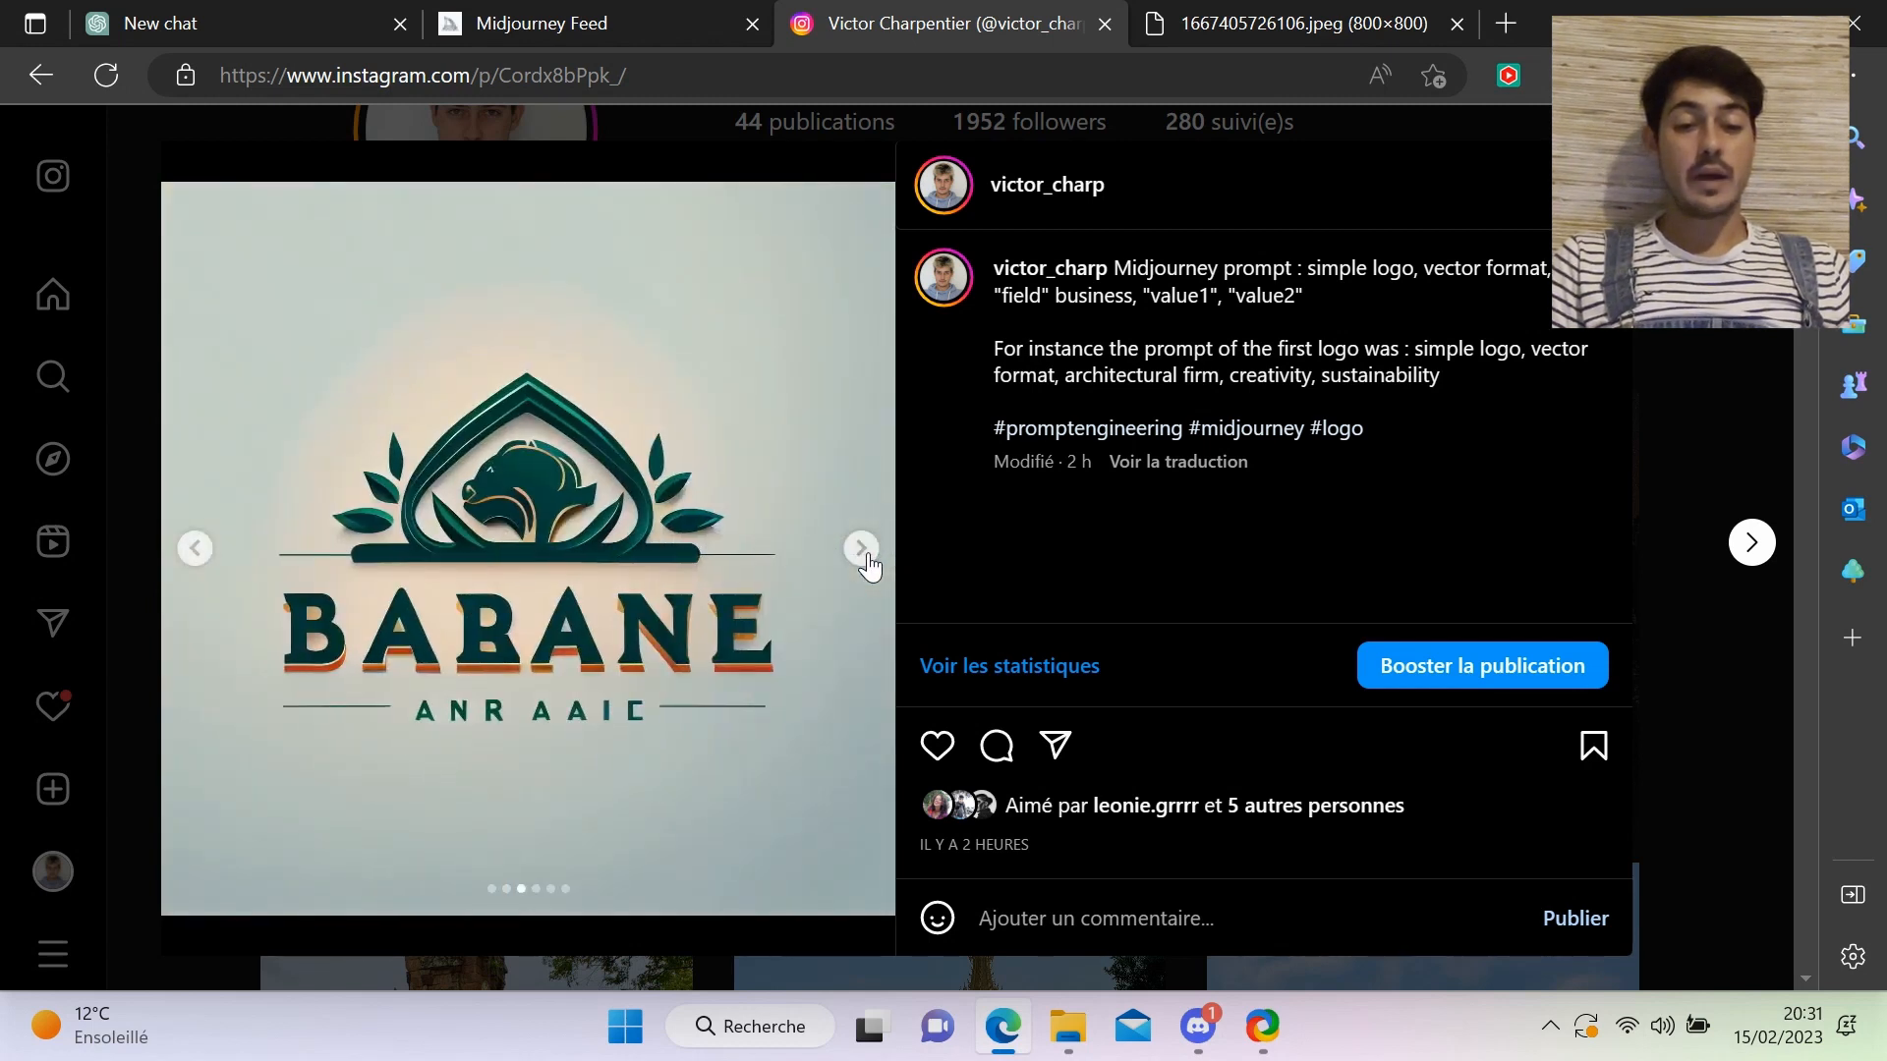
pyautogui.click(862, 548)
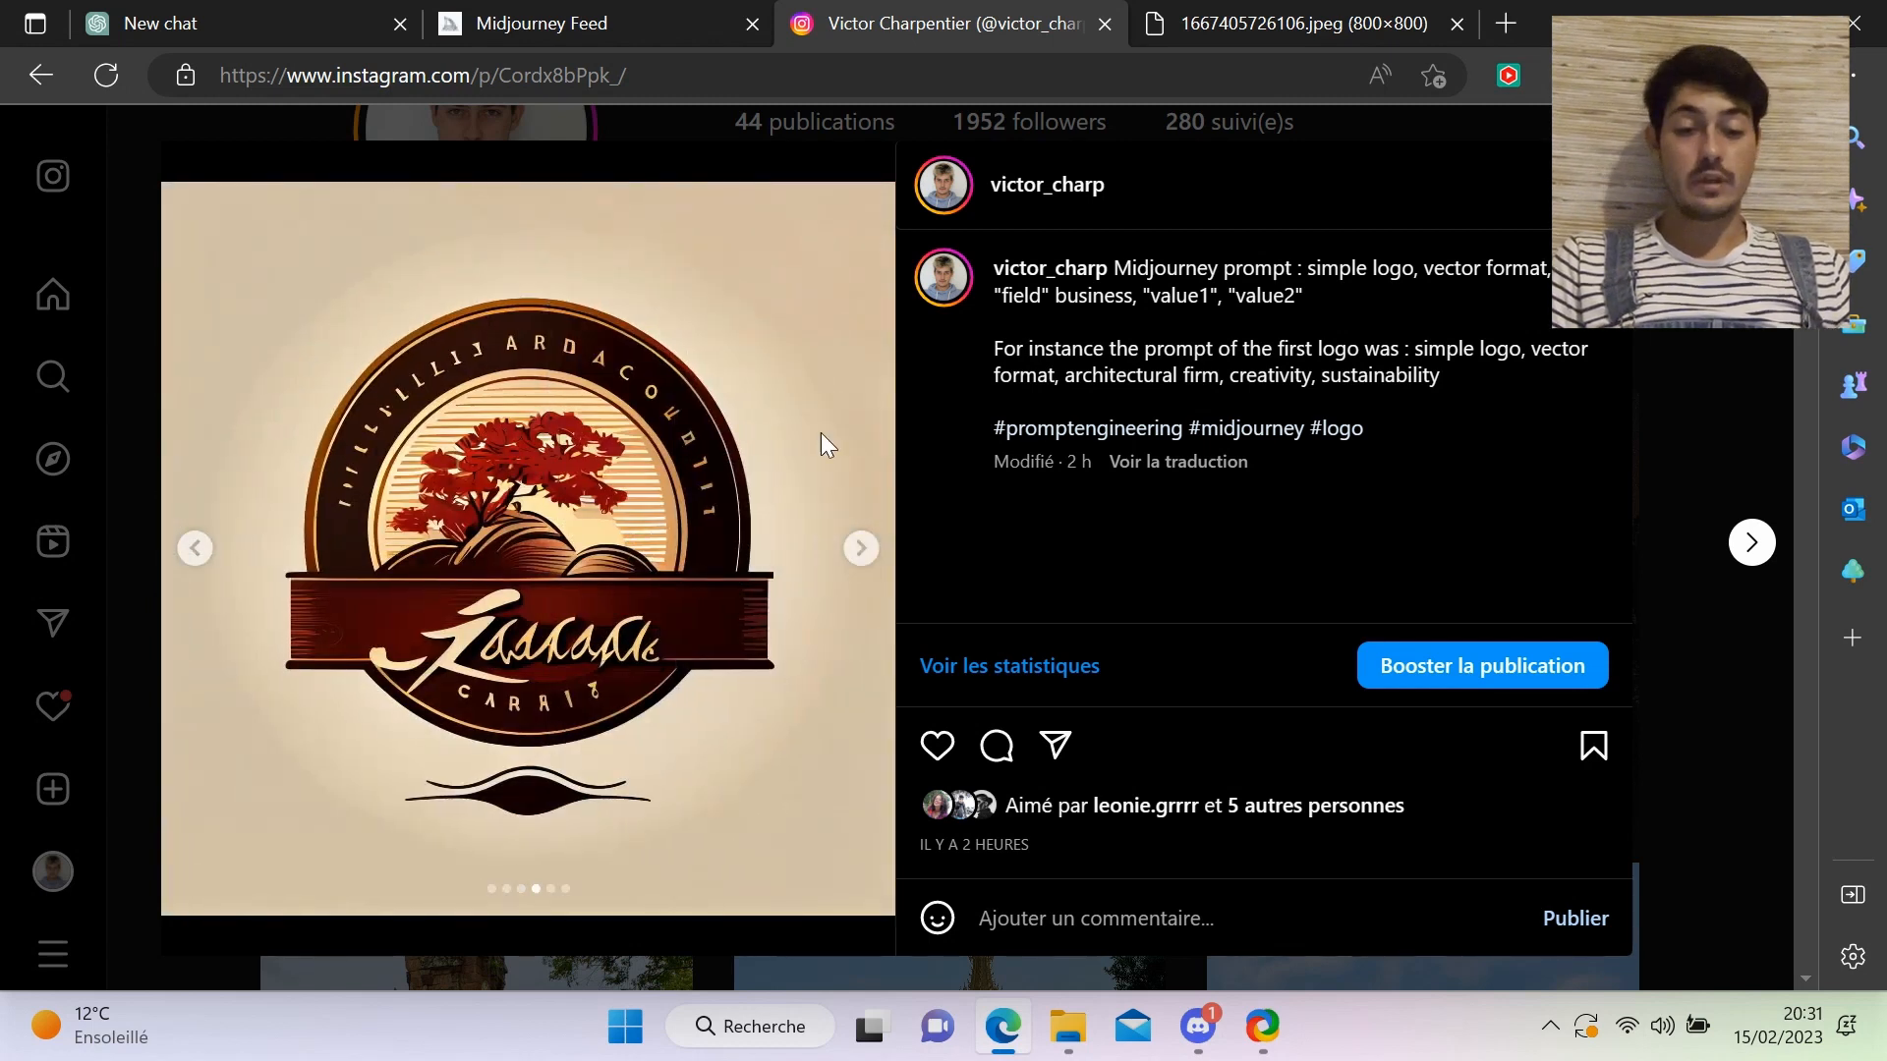
pyautogui.click(862, 550)
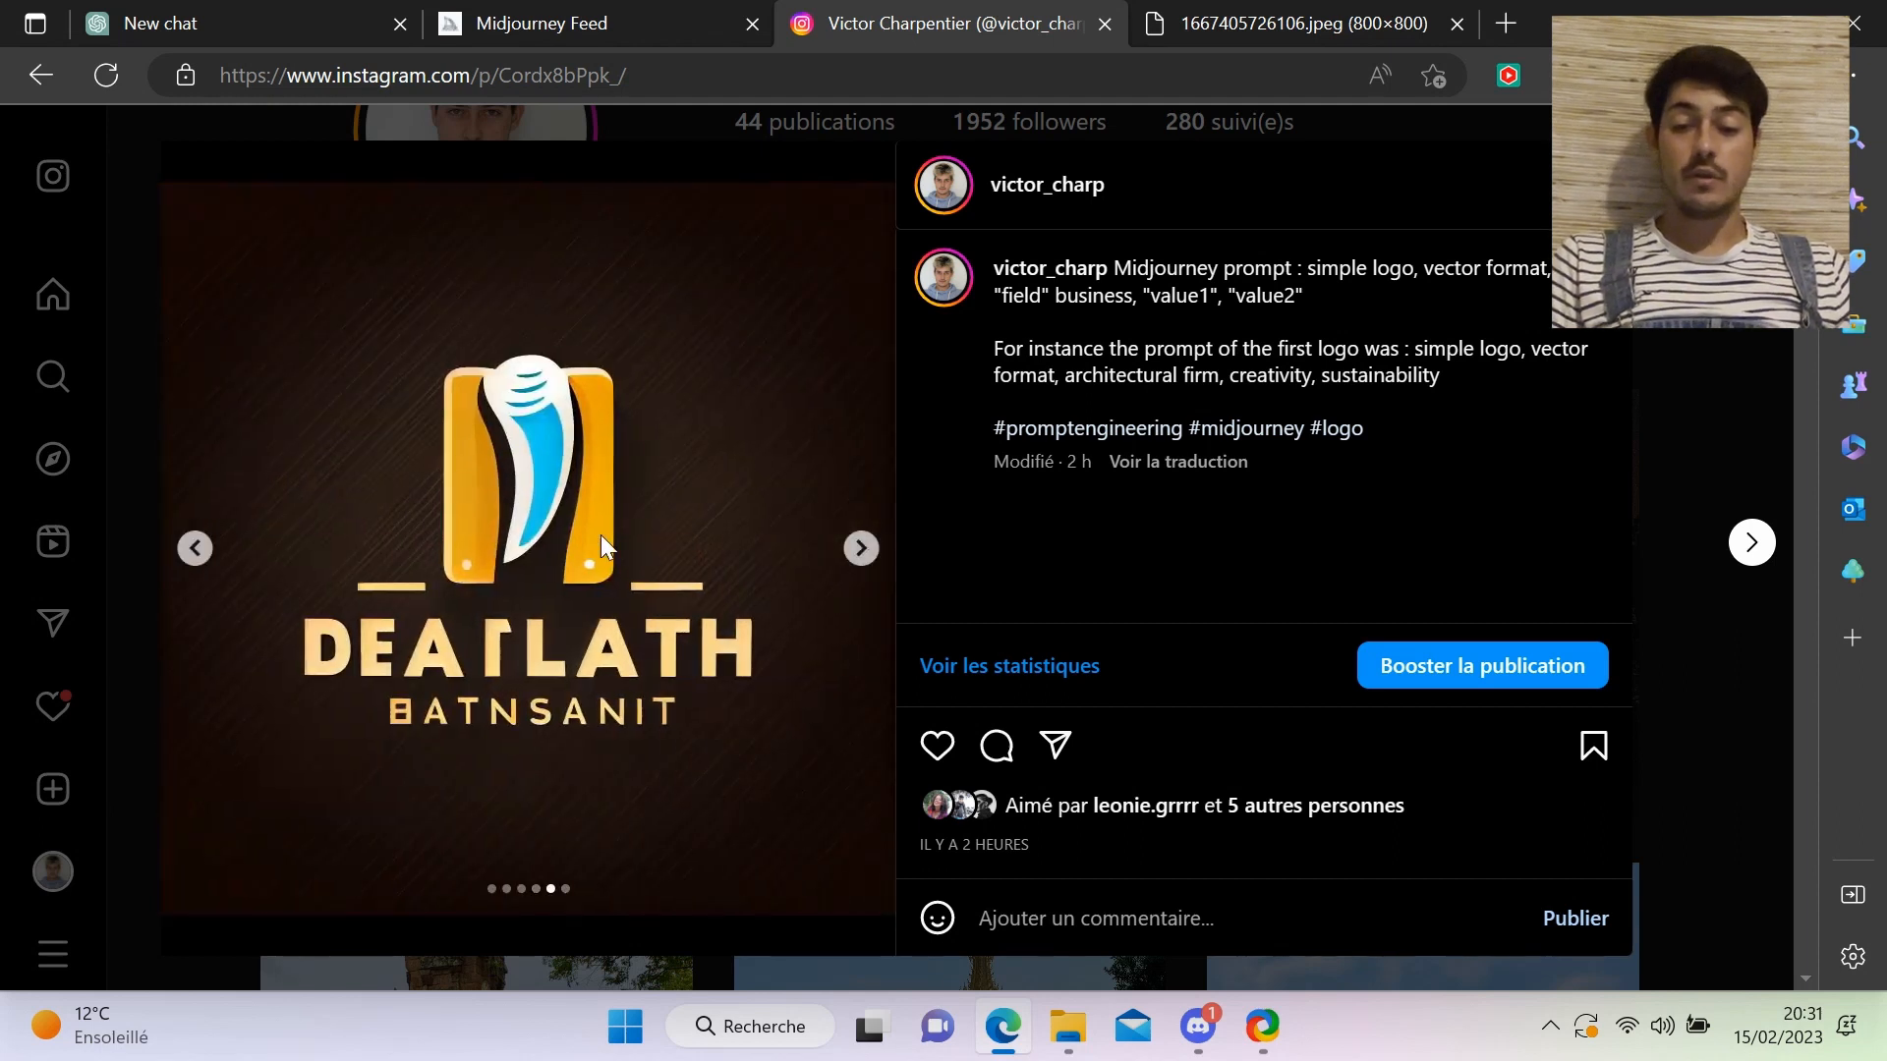
pyautogui.rightClick(861, 548)
pyautogui.click(809, 549)
pyautogui.click(865, 549)
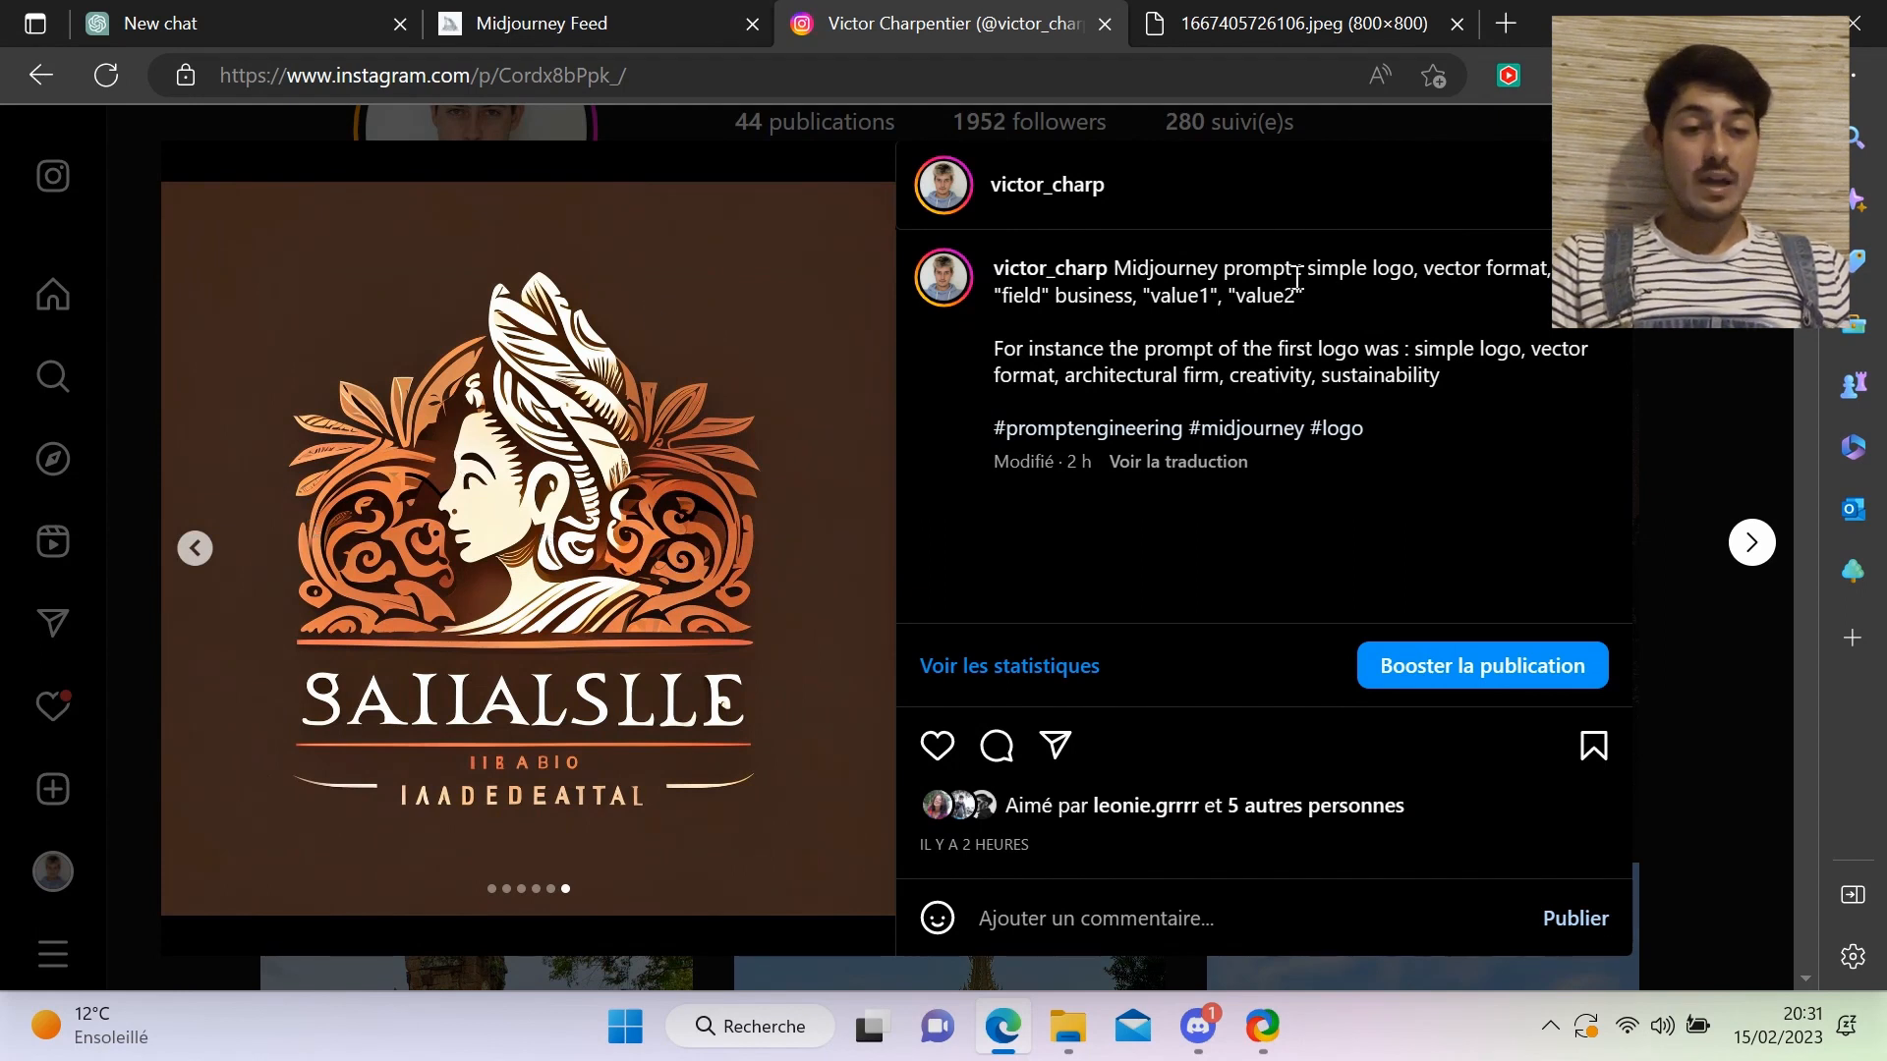
# - Highlight "simple logo, vector format" and the "field" business, "value1", "value2" placeholders in the logo prompt
pyautogui.moveTo(1308, 265); pyautogui.dragTo(1548, 260)
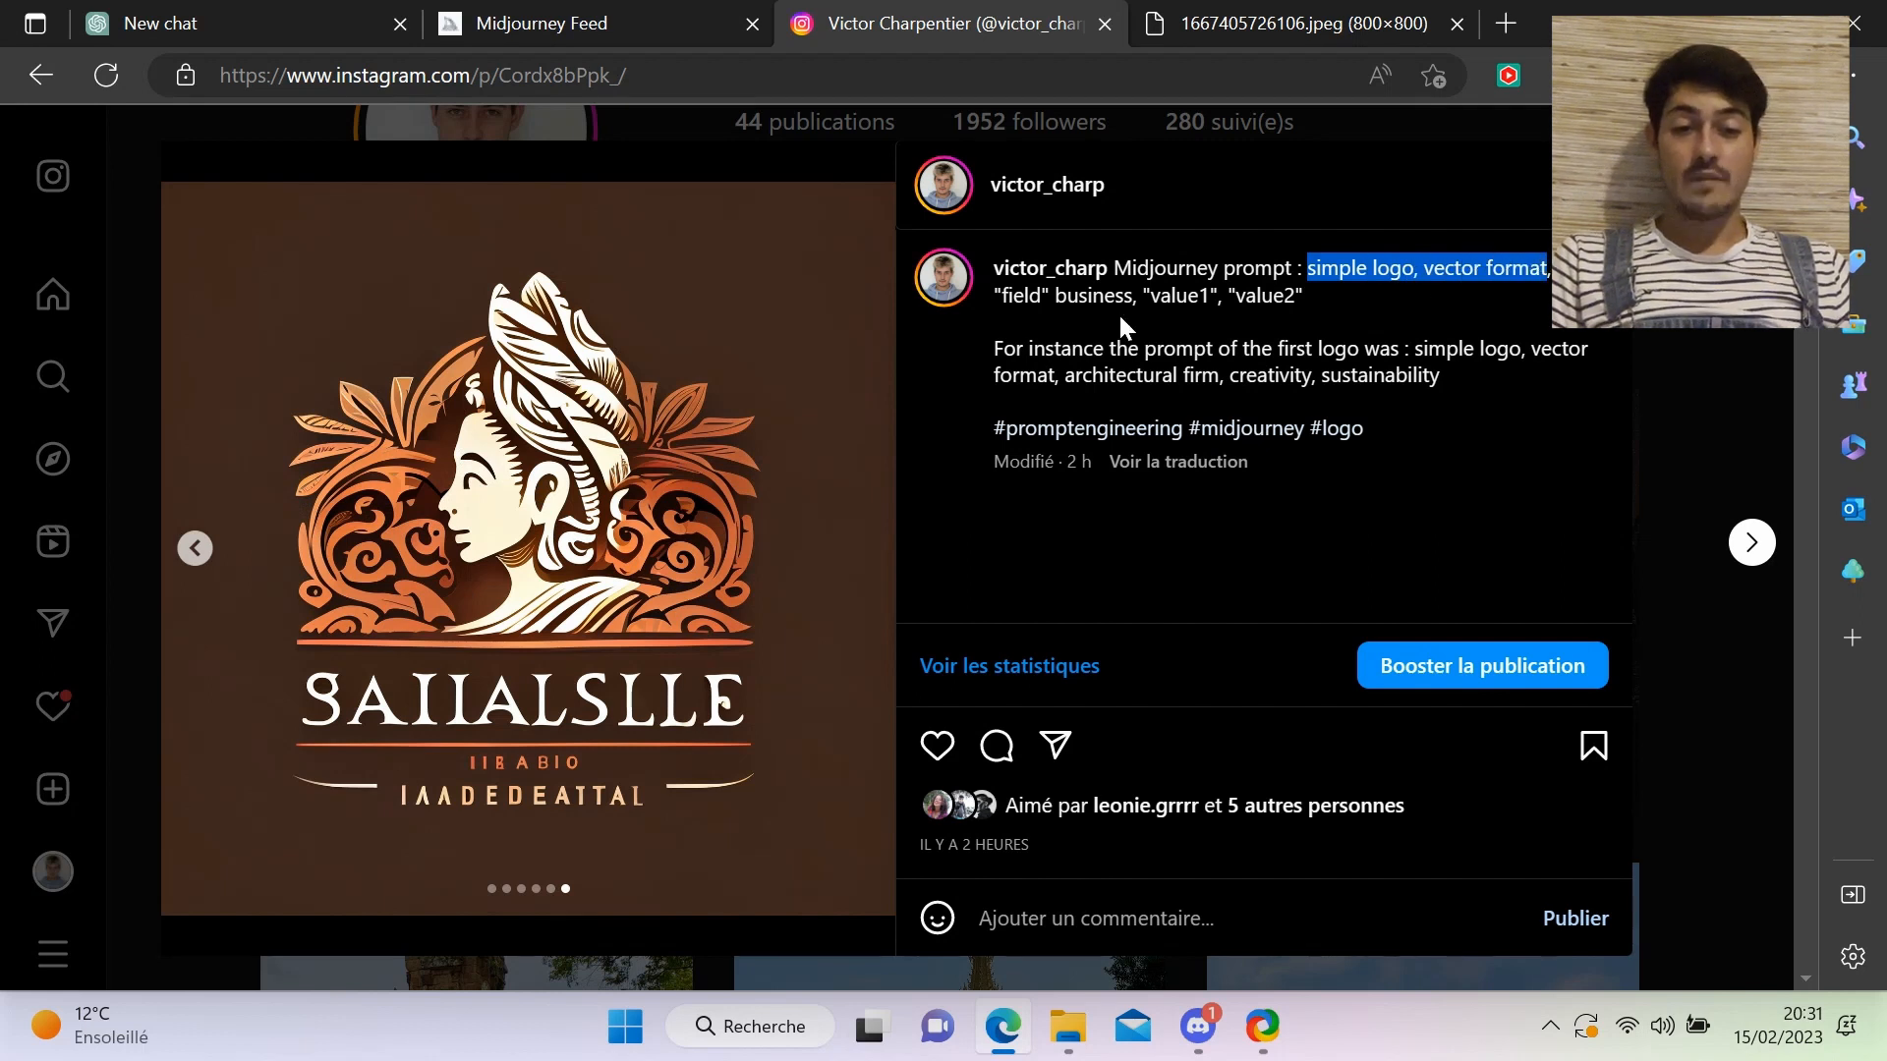
pyautogui.click(1001, 295)
pyautogui.moveTo(1001, 295); pyautogui.dragTo(1304, 287)
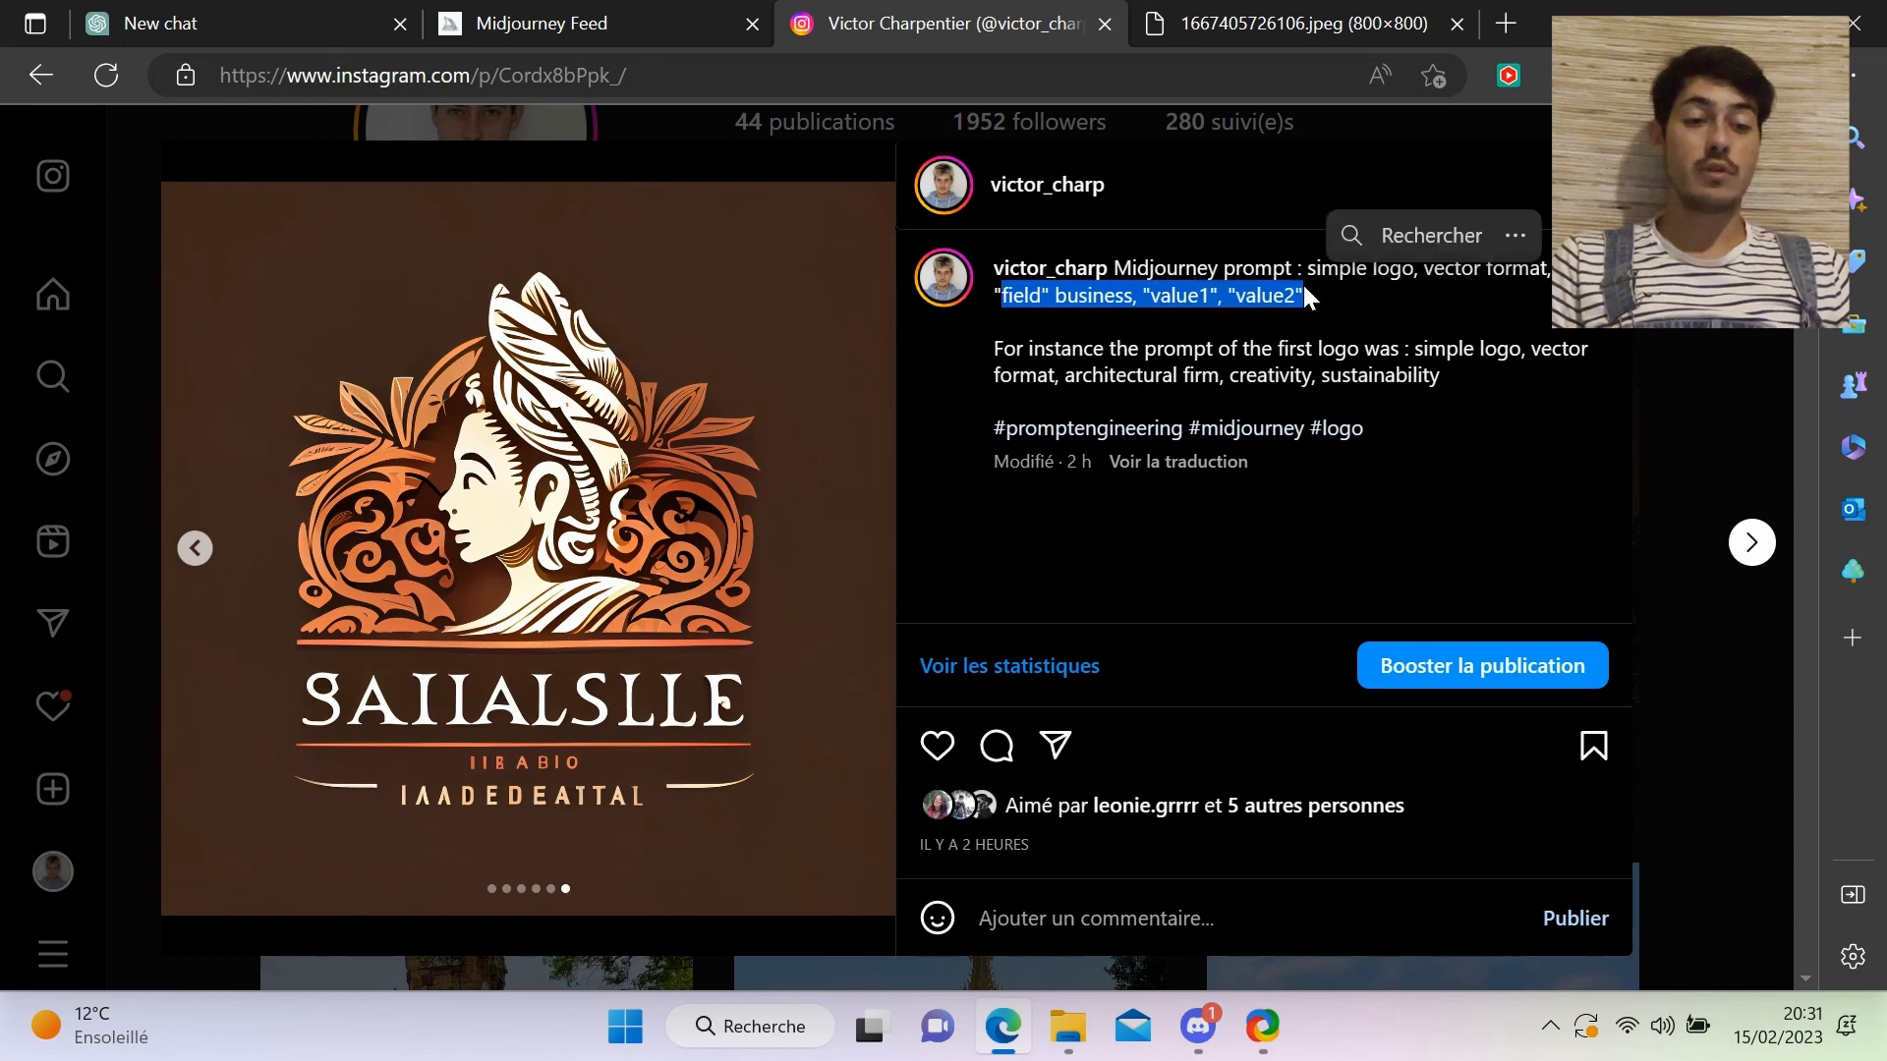
pyautogui.rightClick(1358, 293)
pyautogui.click(1423, 296)
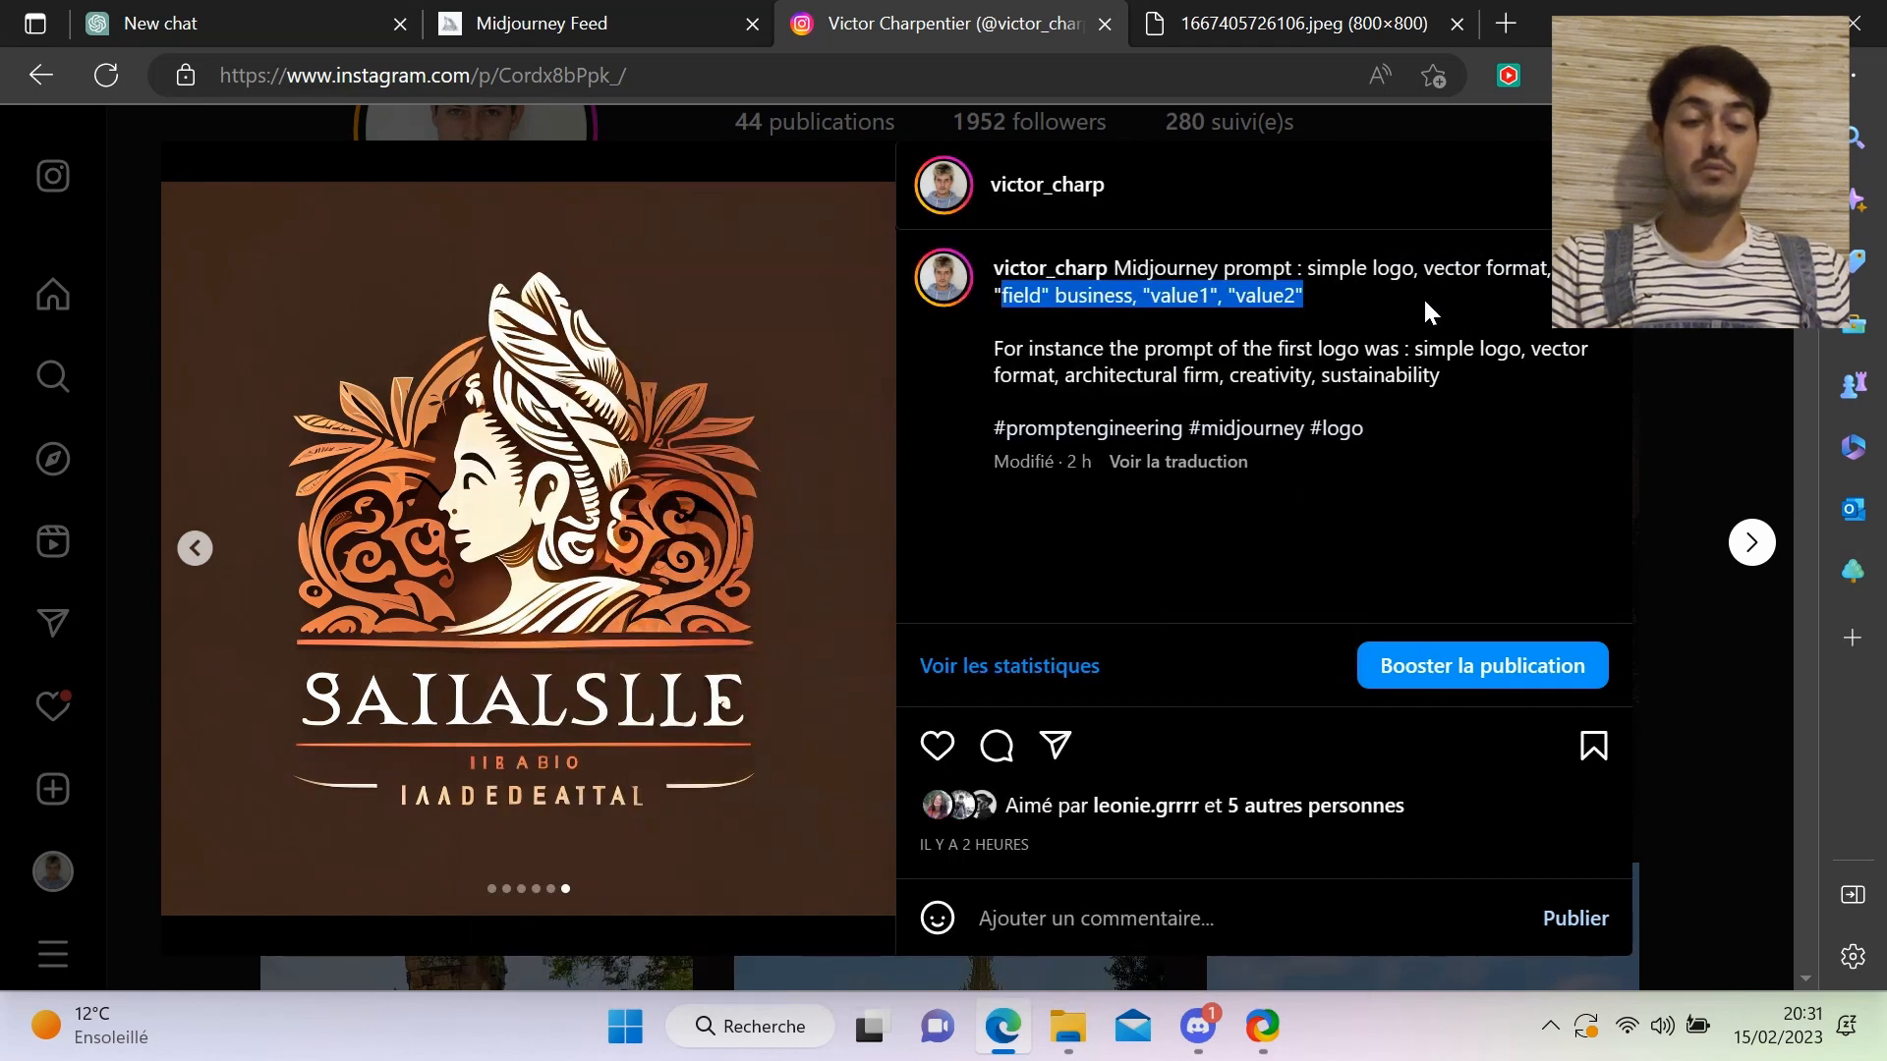
pyautogui.click(1291, 379)
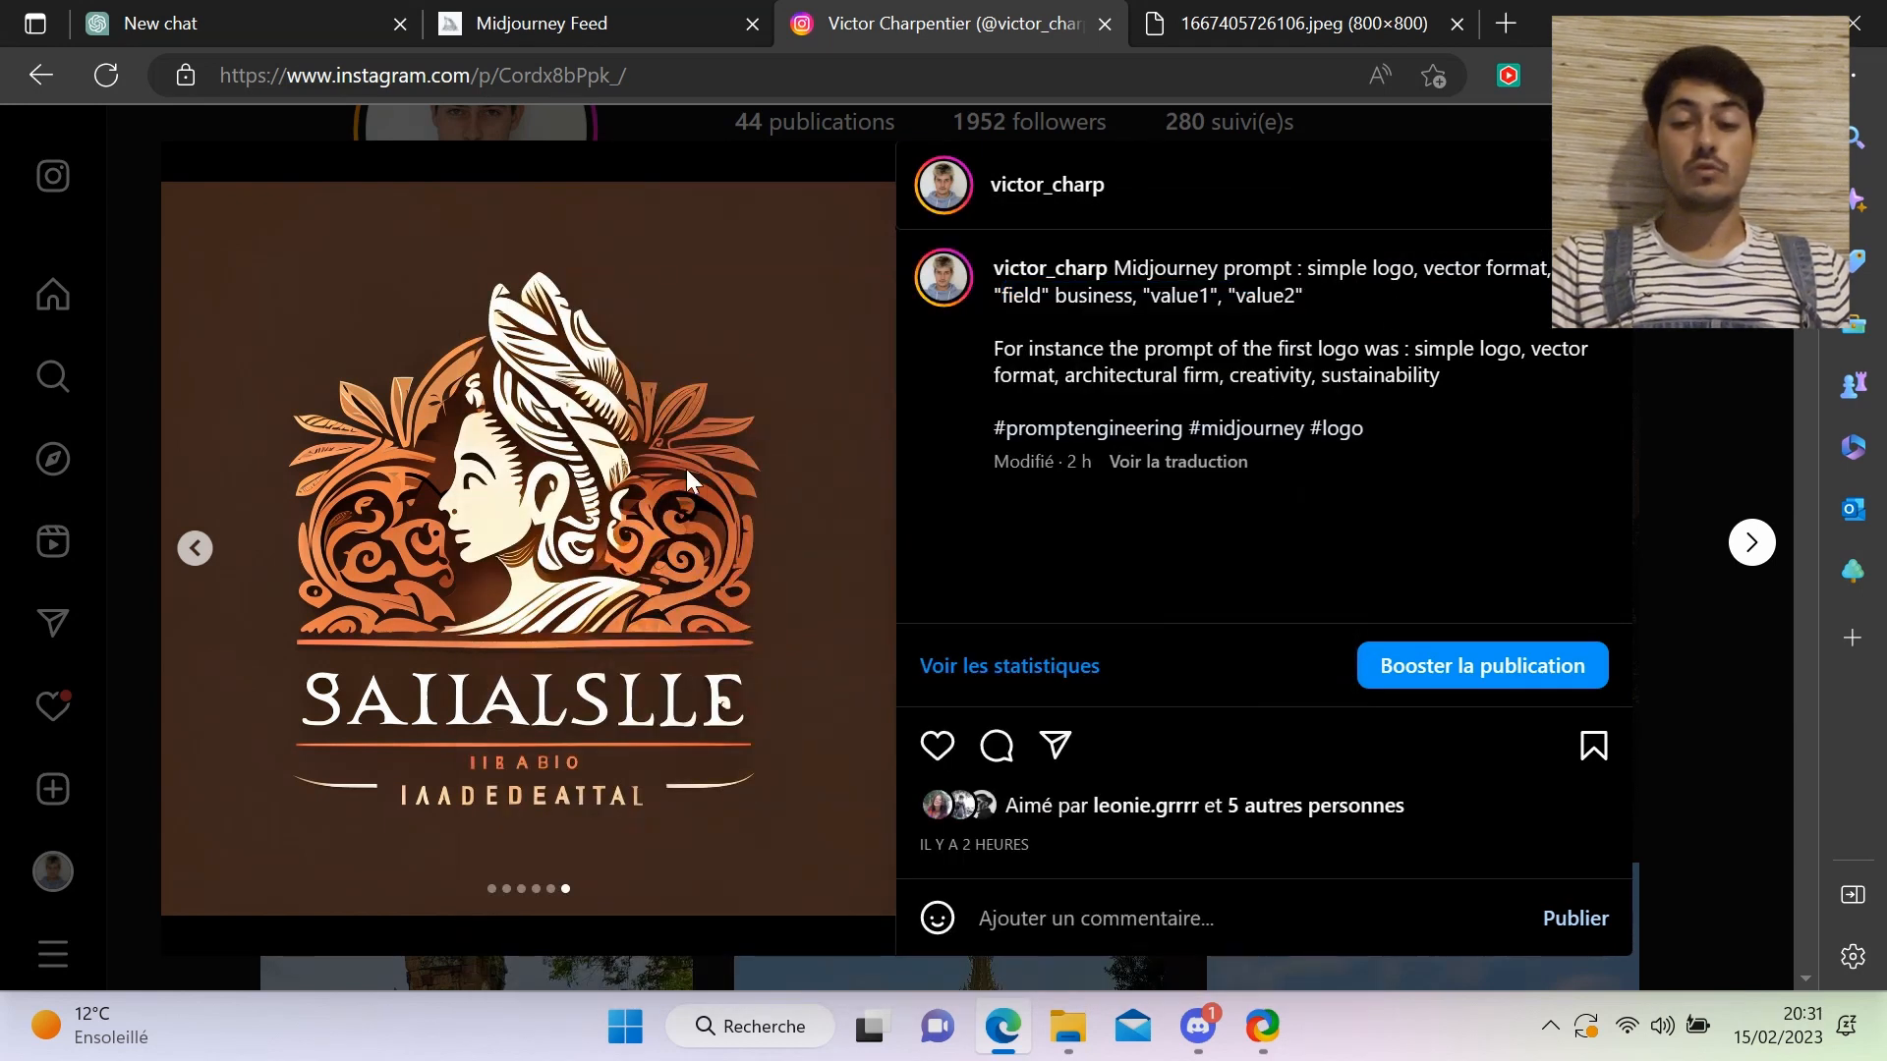
# - Return to the first logo in the post and highlight "creativity, sustainability" in its example prompt
pyautogui.click(194, 548)
pyautogui.click(193, 548)
pyautogui.click(193, 548)
pyautogui.click(194, 548)
pyautogui.click(194, 548)
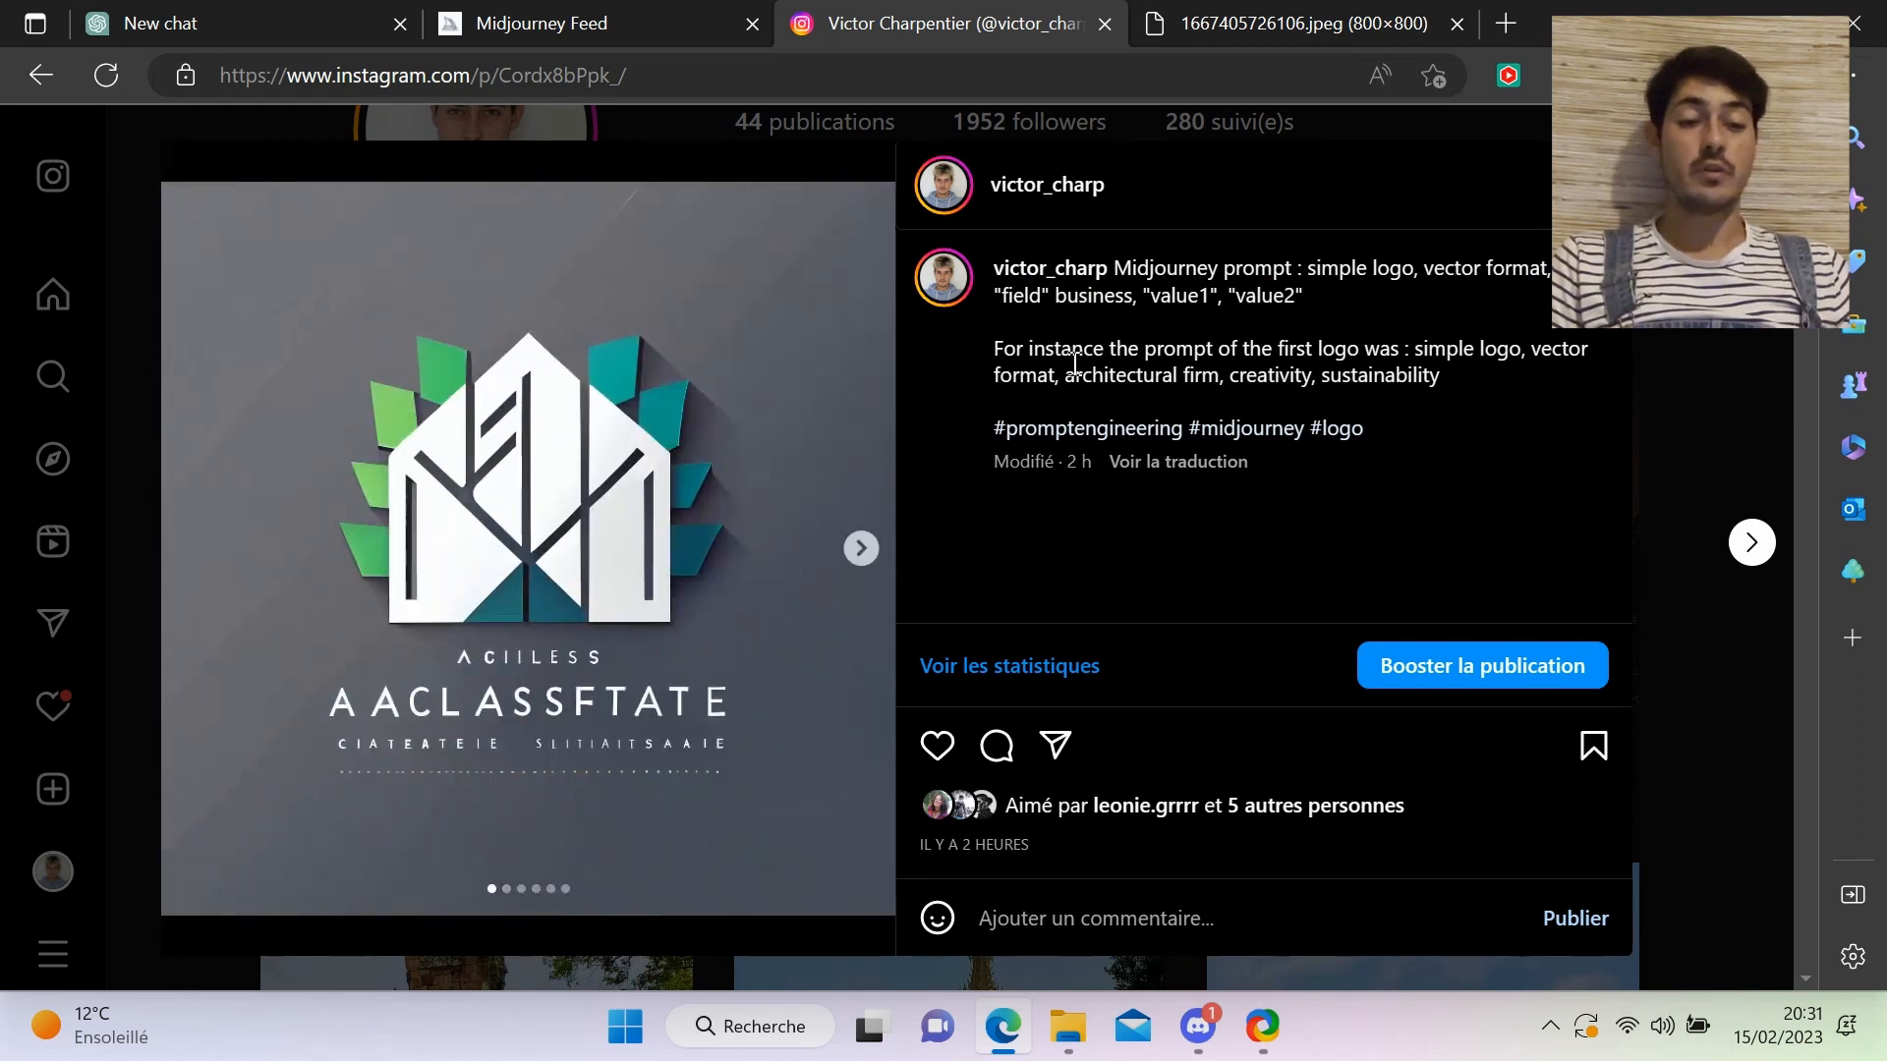
pyautogui.moveTo(1228, 378); pyautogui.dragTo(1455, 369)
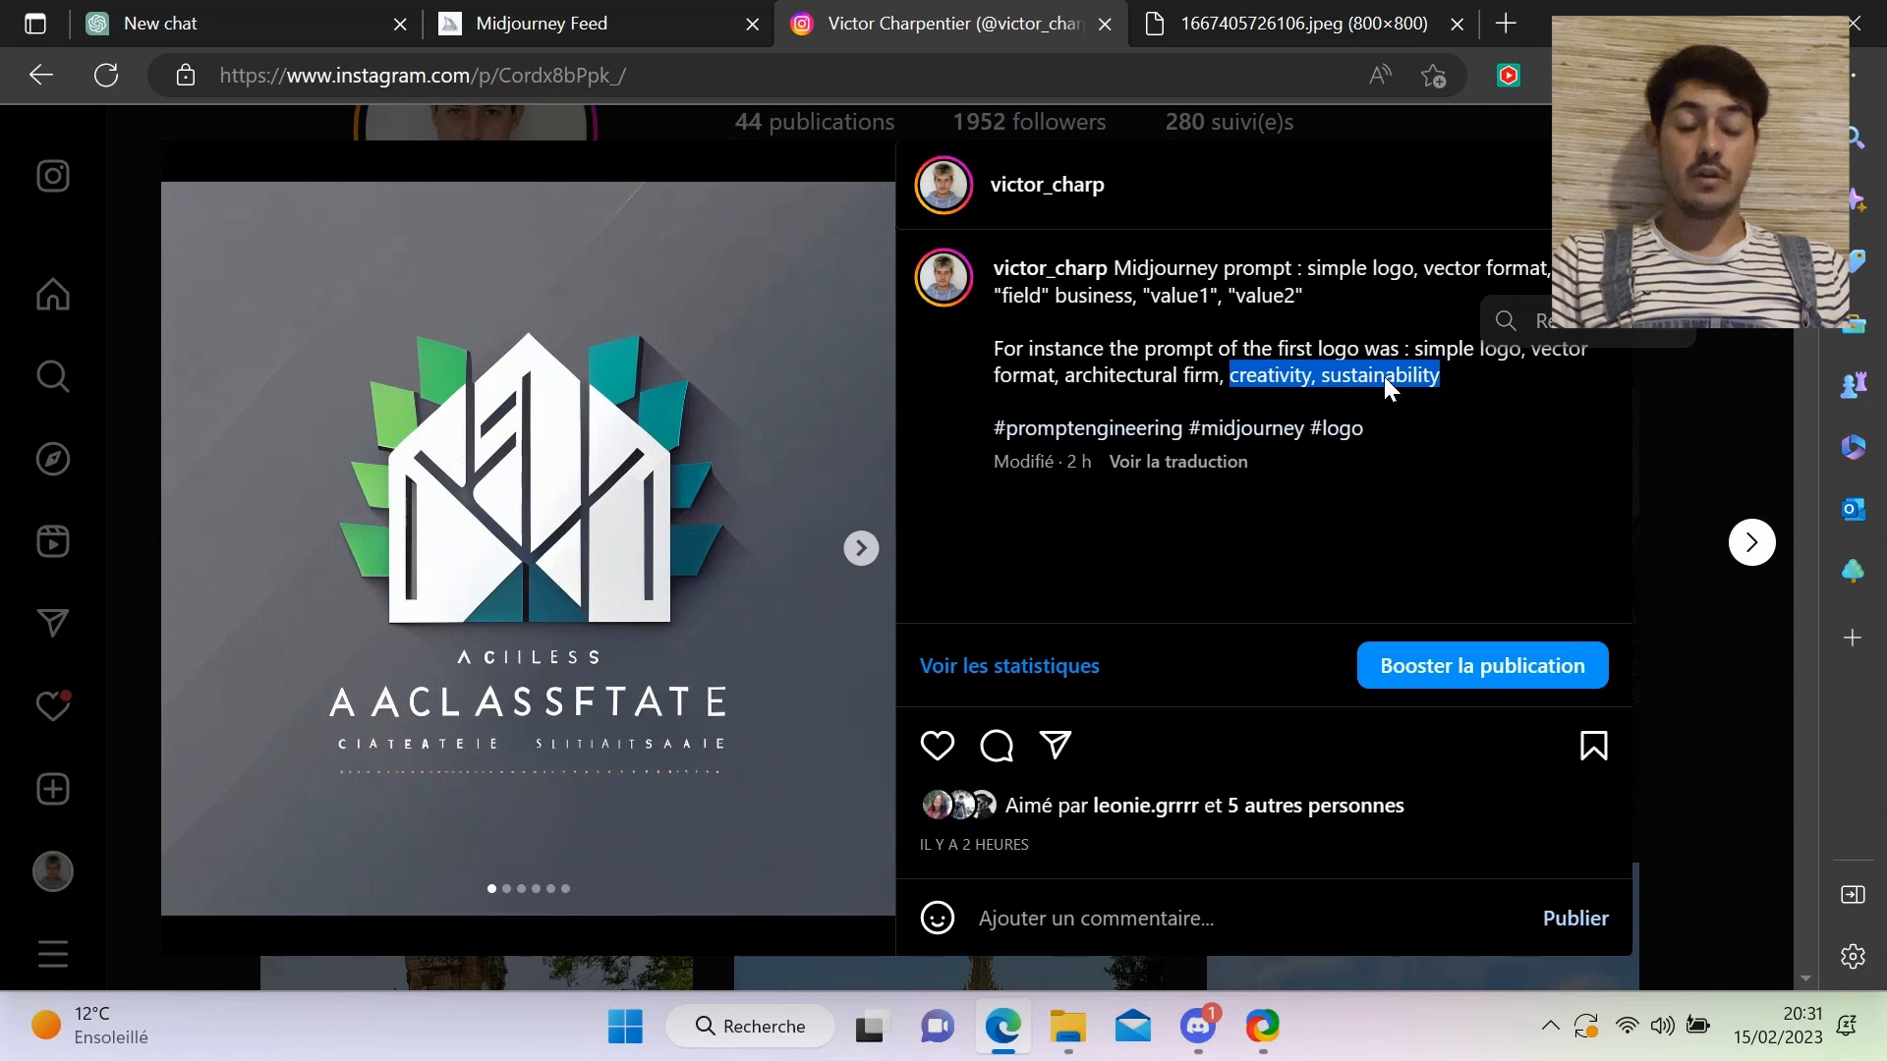
pyautogui.click(1362, 464)
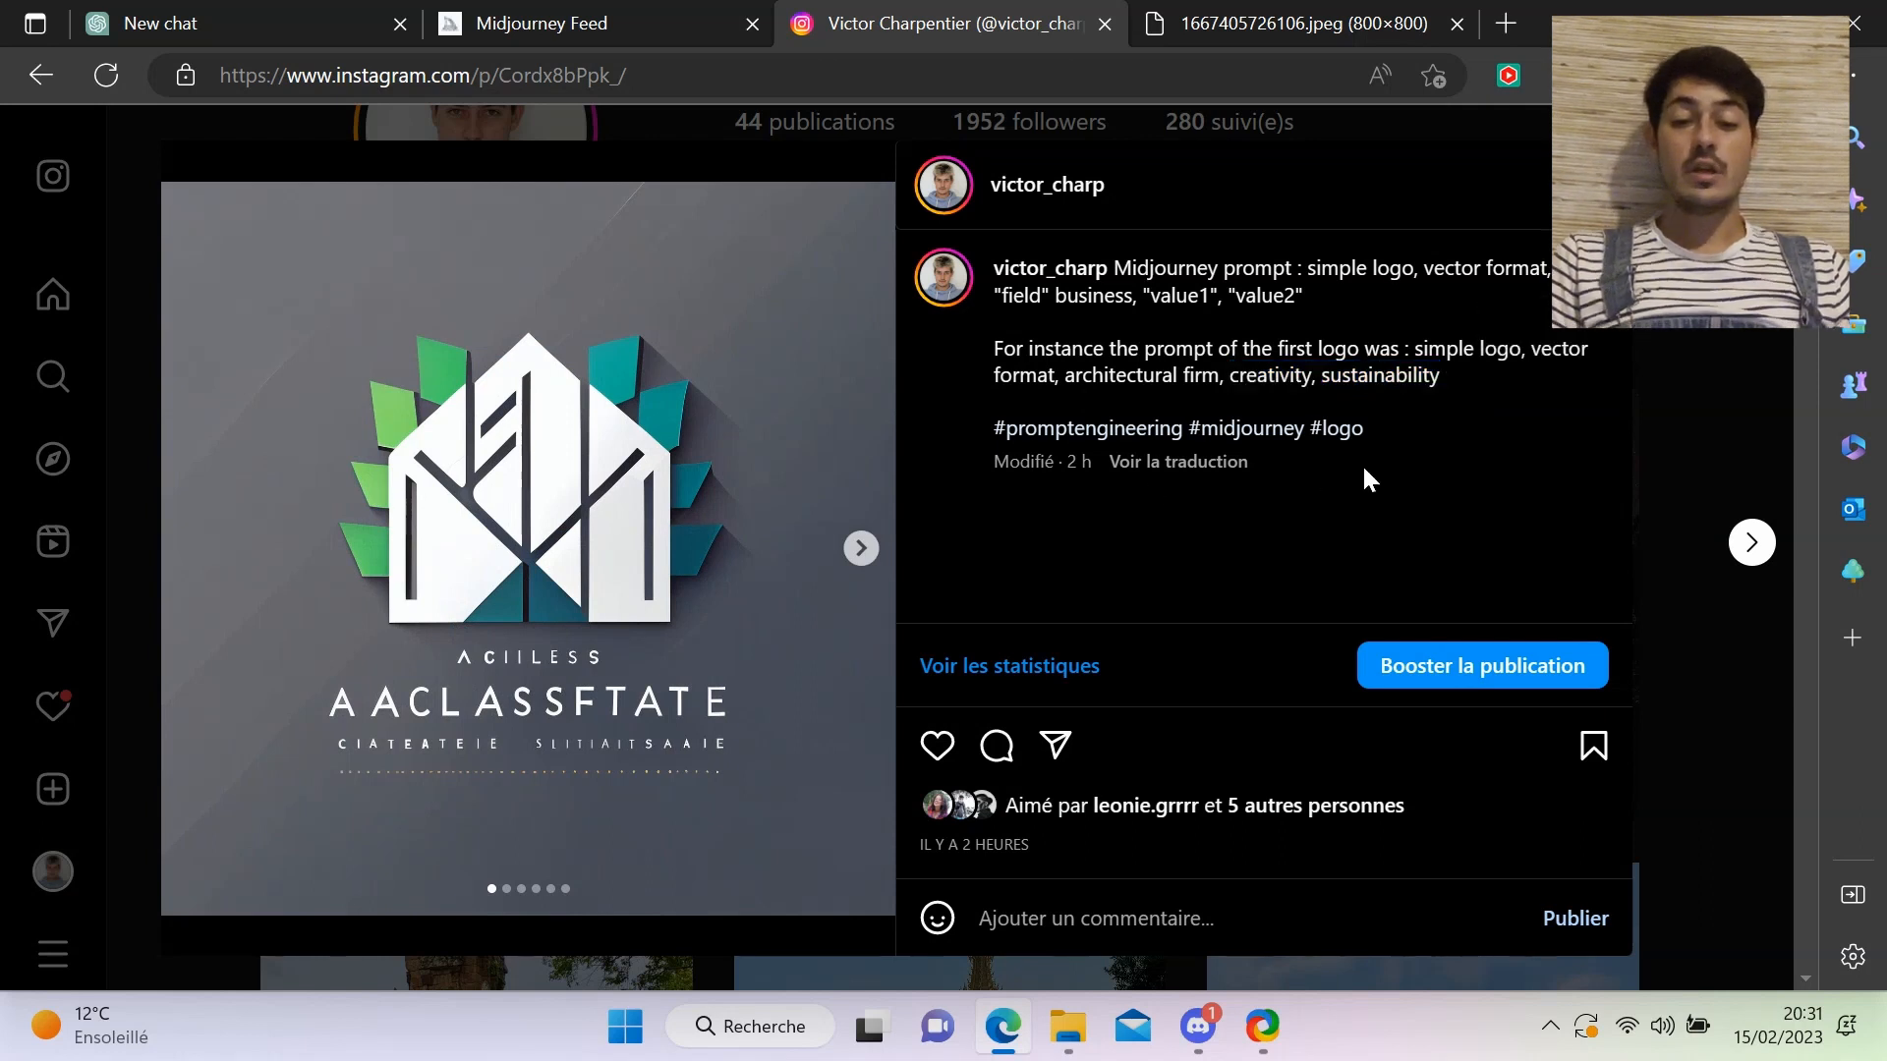